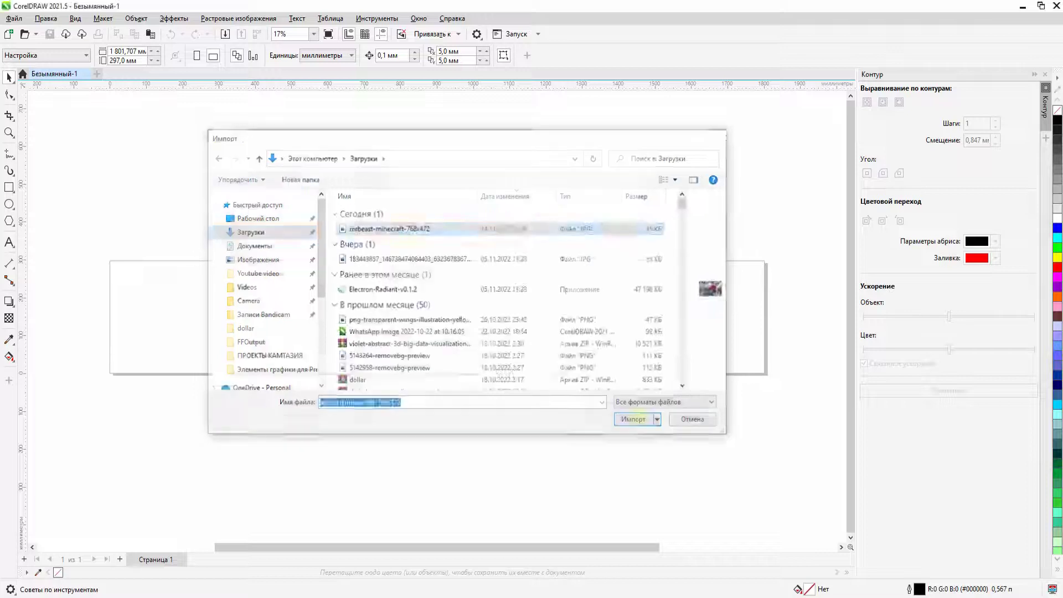
Import the smiling man's photo onto the page and zoom in on the face.
double_click(382, 231)
click(304, 290)
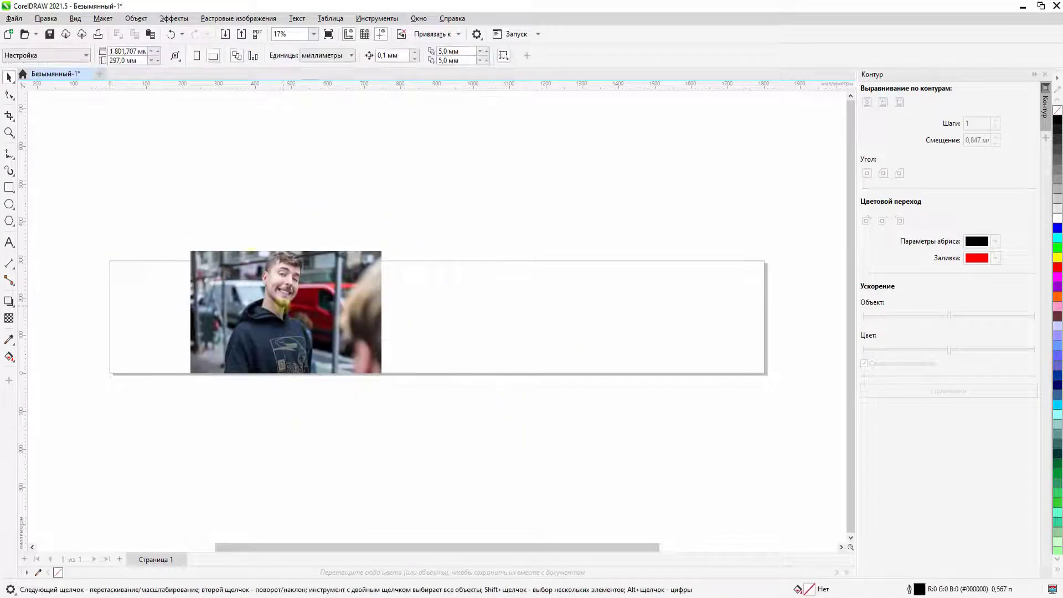
scroll(283, 294, up, 3)
scroll(282, 294, up, 8)
With the B-spline tool, trace the left eyebrow's top edge and spiky inner end.
key(F5)
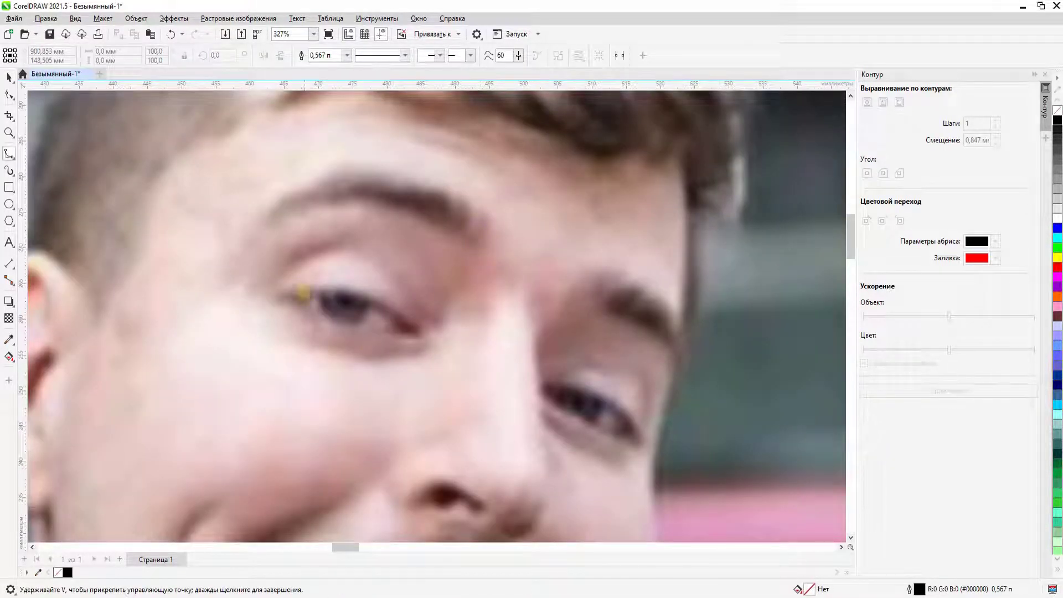
click(221, 279)
click(233, 252)
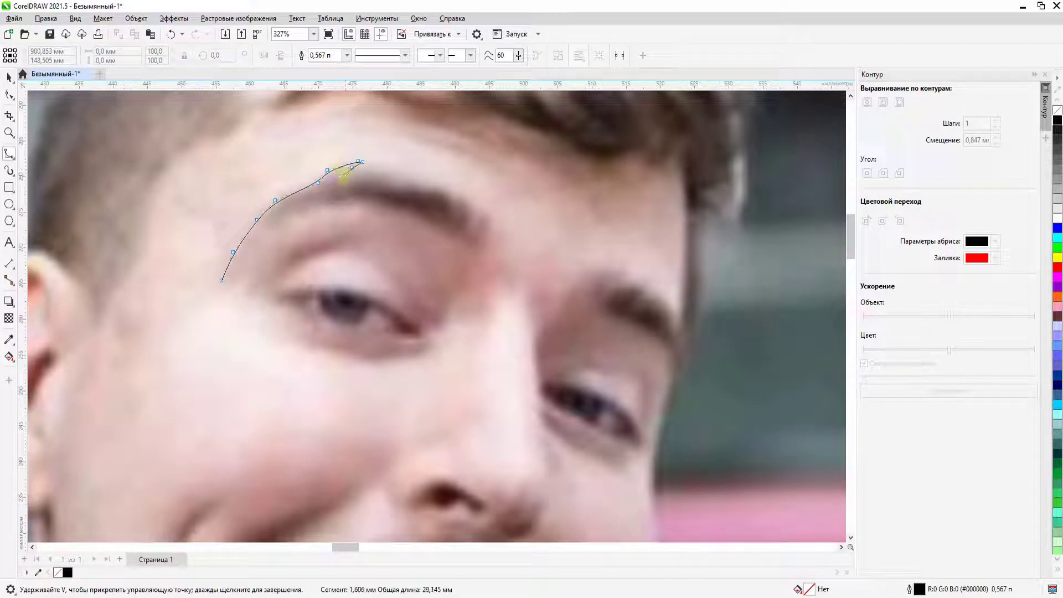
click(382, 187)
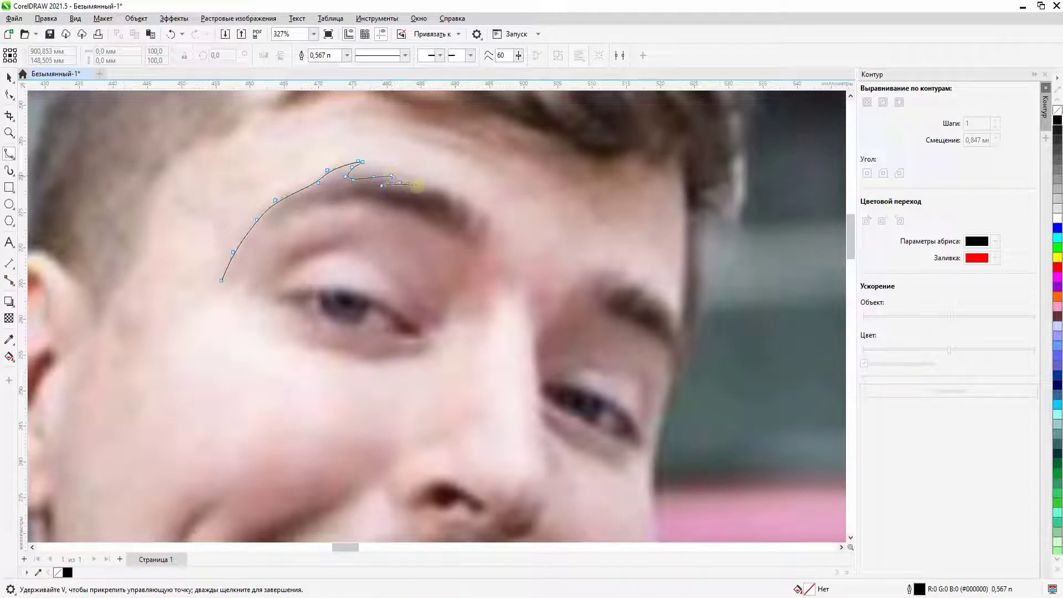
click(425, 192)
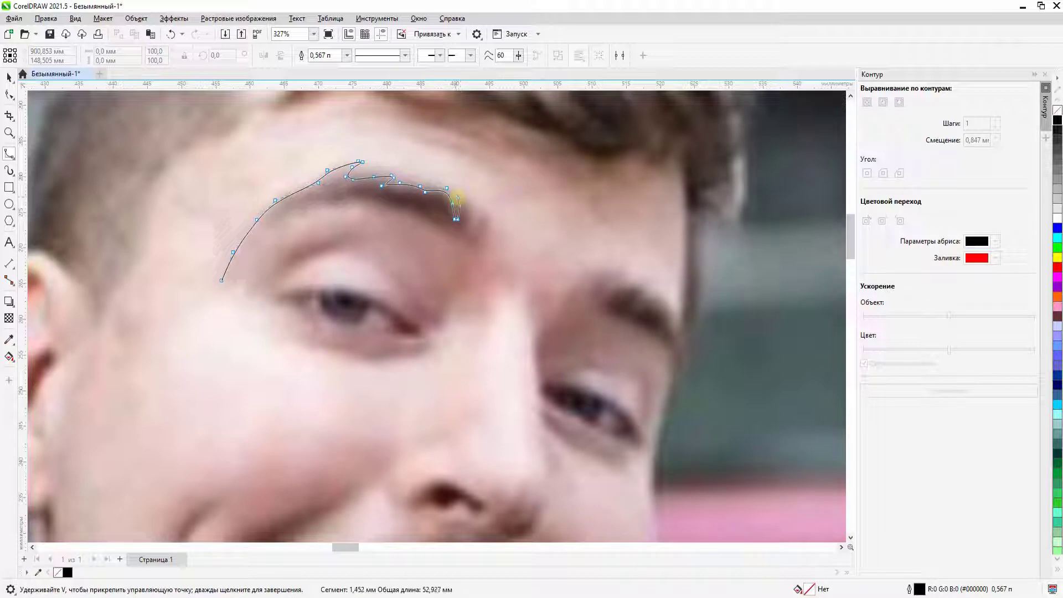
click(475, 237)
click(479, 206)
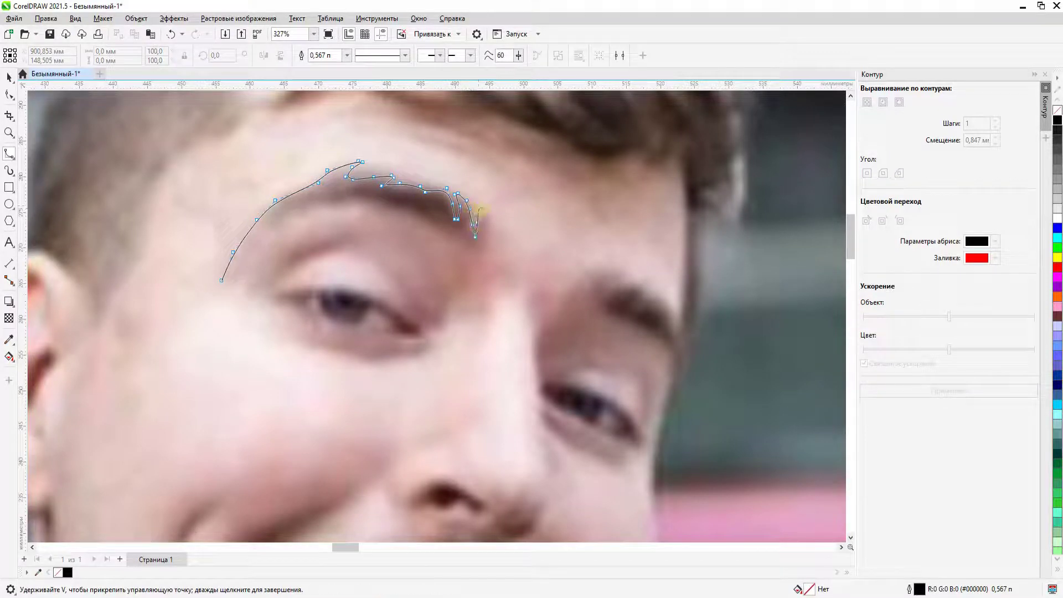
Carry the outline around the eye corner and lower lid, closing the eyebrow-and-lid shape.
click(490, 305)
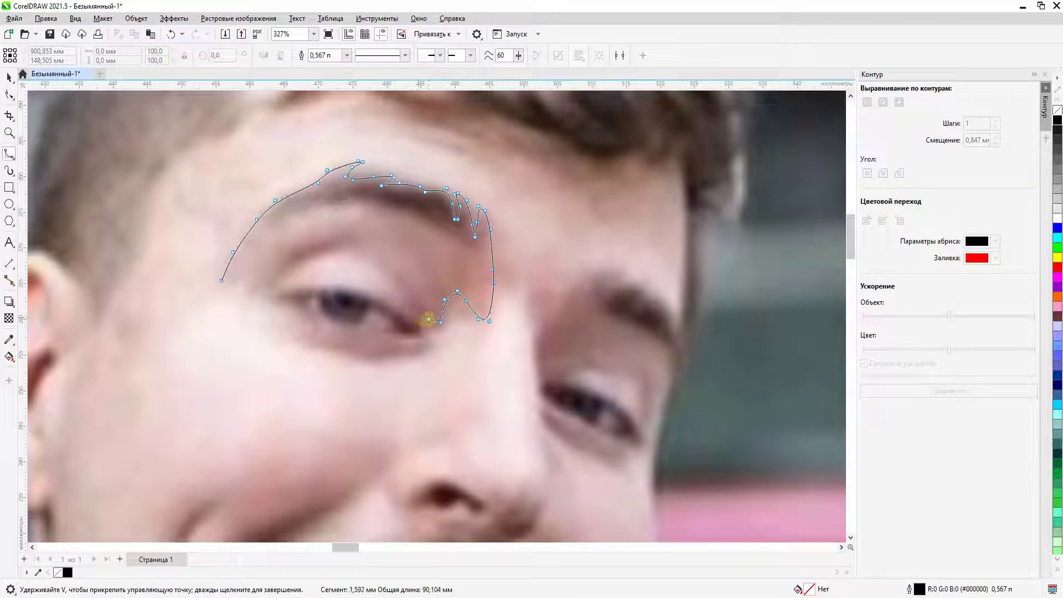
click(424, 317)
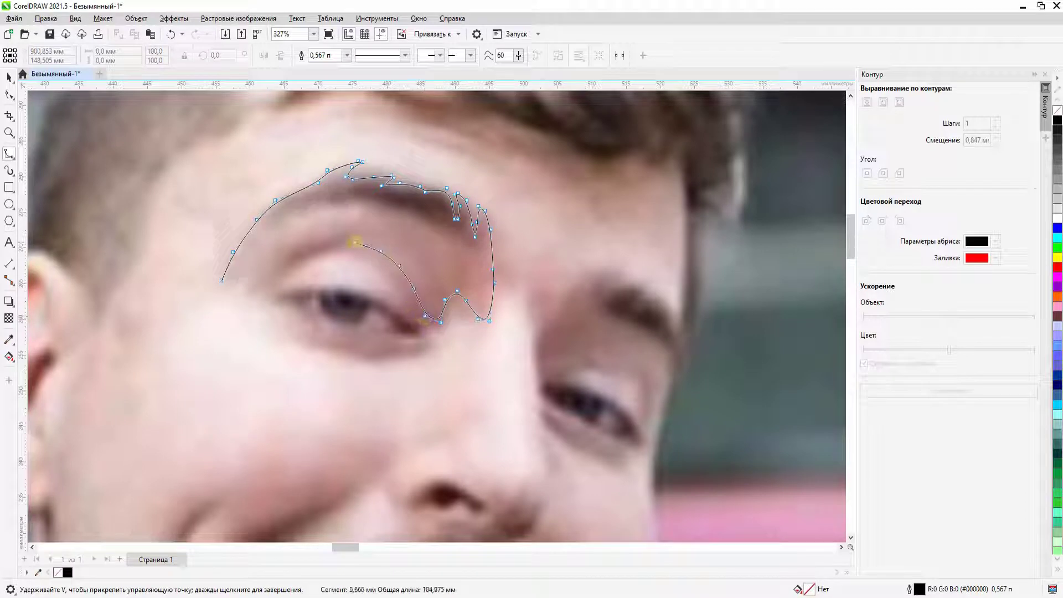
click(329, 243)
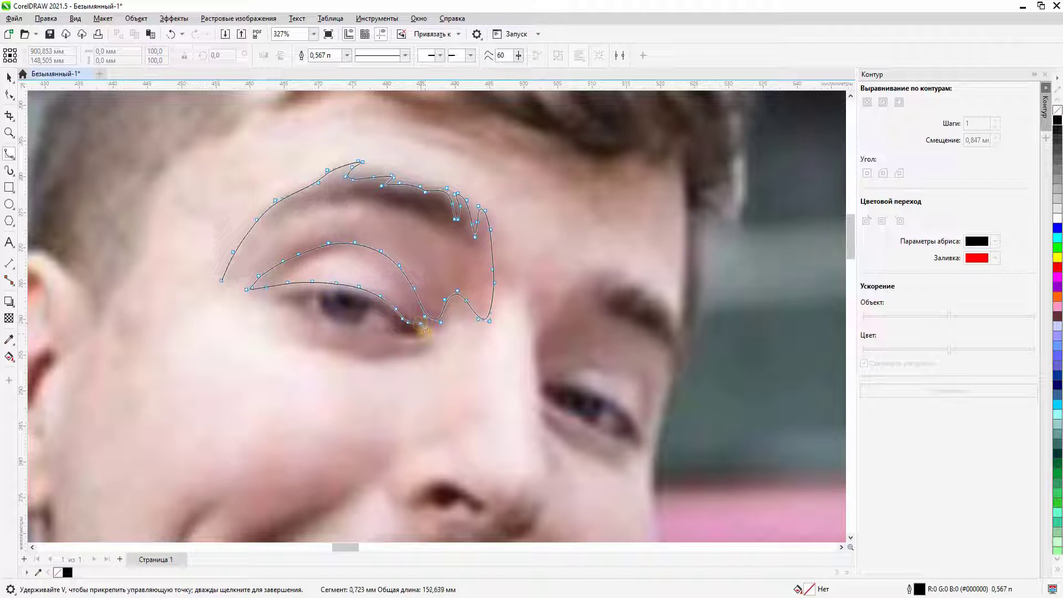
click(417, 353)
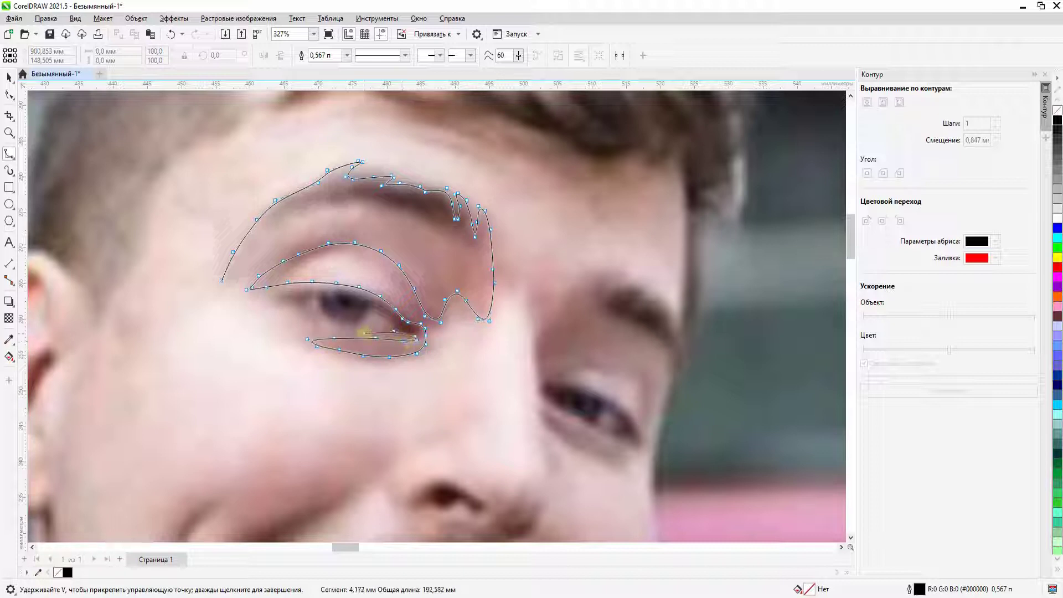
click(308, 325)
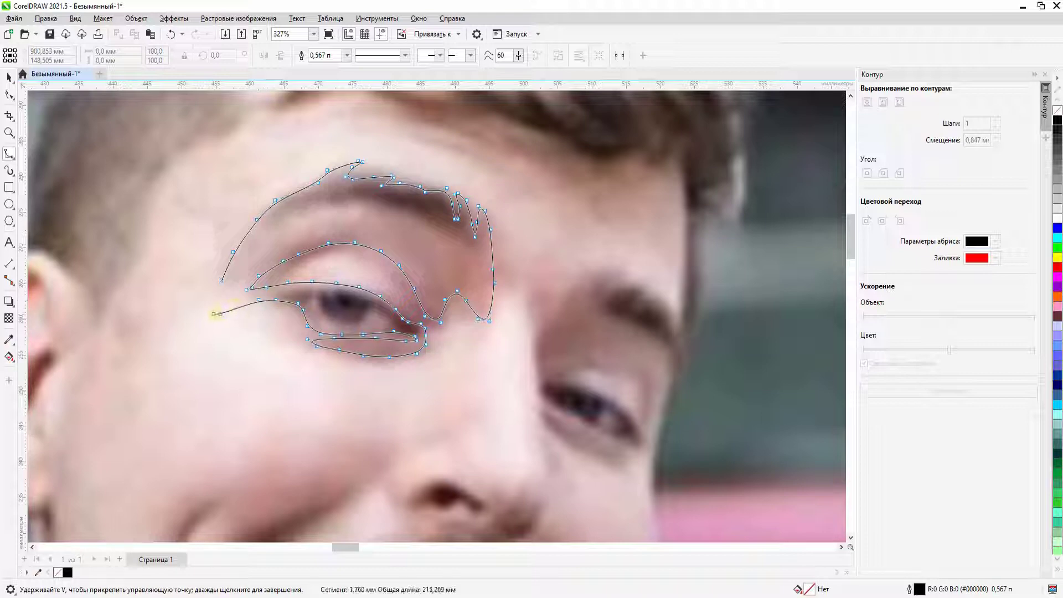
double_click(216, 314)
Fill the traced eyebrow-and-lid shape solid black.
scroll(240, 283, down, 4)
click(1057, 121)
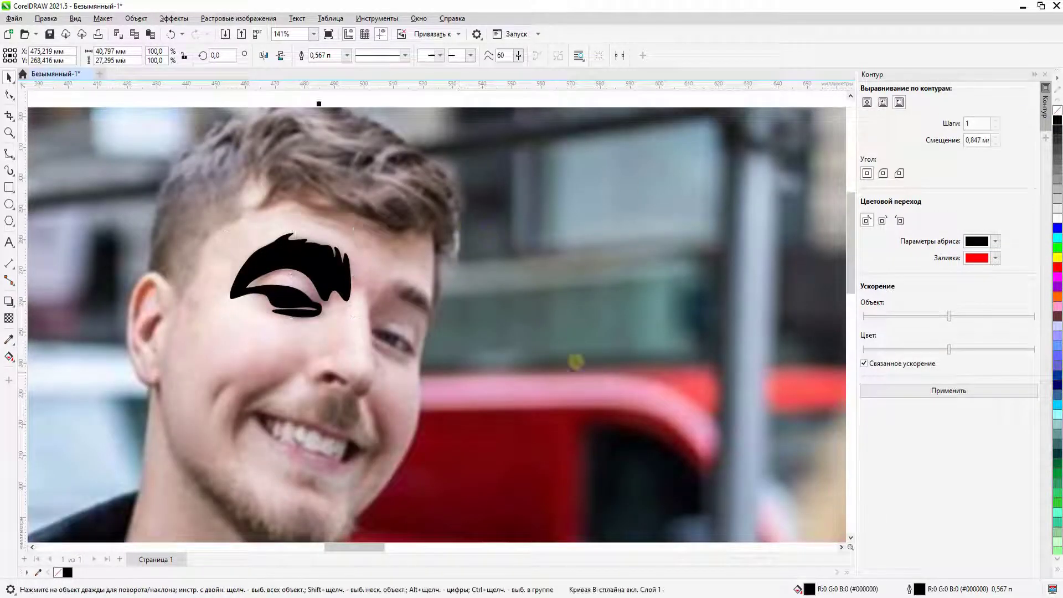
scroll(325, 244, up, 2)
scroll(325, 244, down, 2)
scroll(316, 292, up, 3)
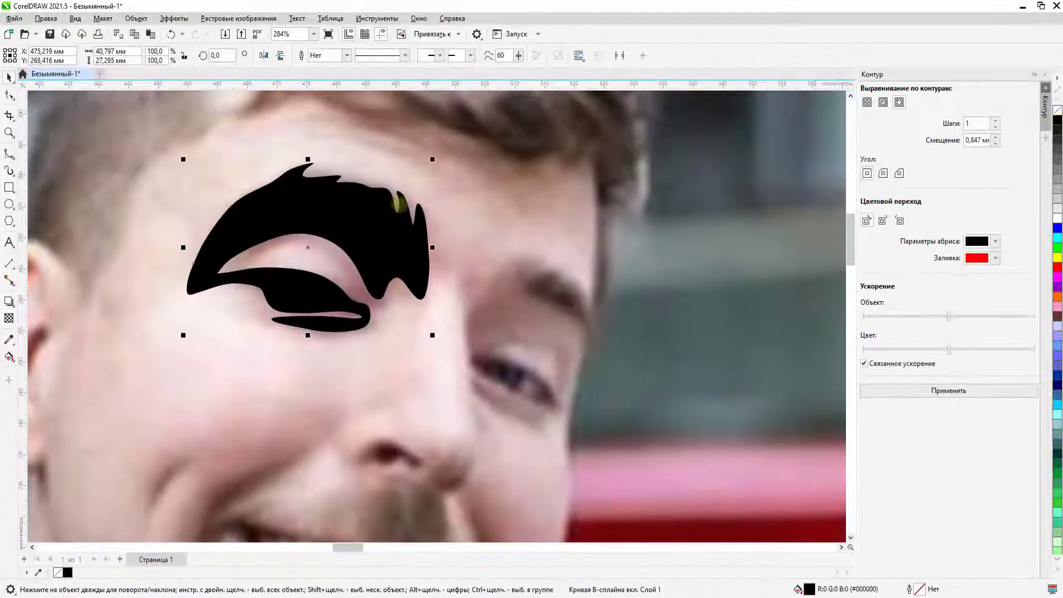
Switch to wireframe view and trace the eye's upper eyelid edge, discarding a stray curve.
key(ctrl+z)
key(ctrl+z)
scroll(299, 283, up, 4)
key(space)
click(247, 255)
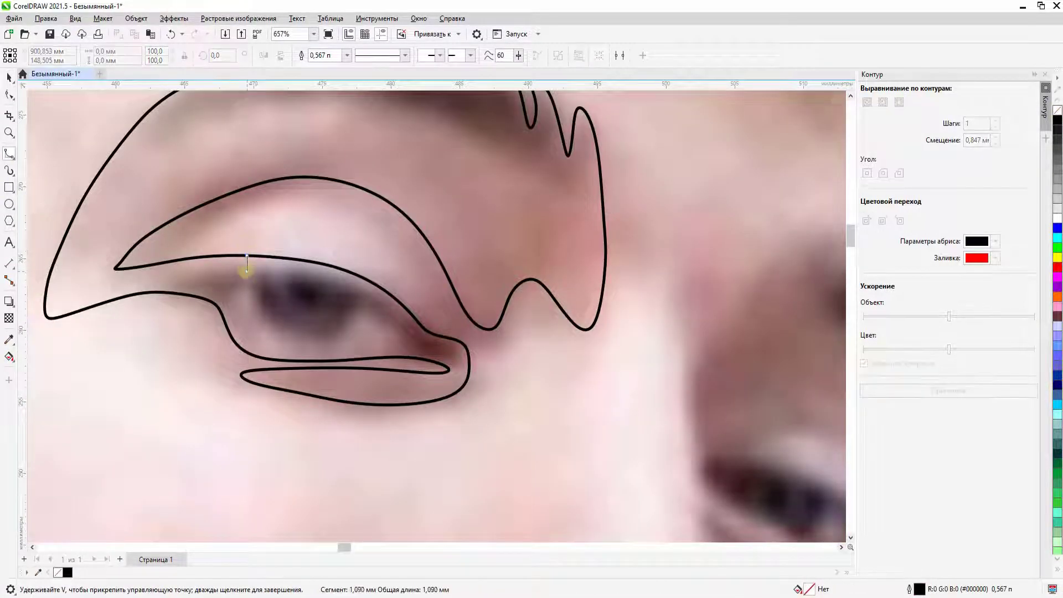
click(260, 288)
click(188, 288)
click(226, 280)
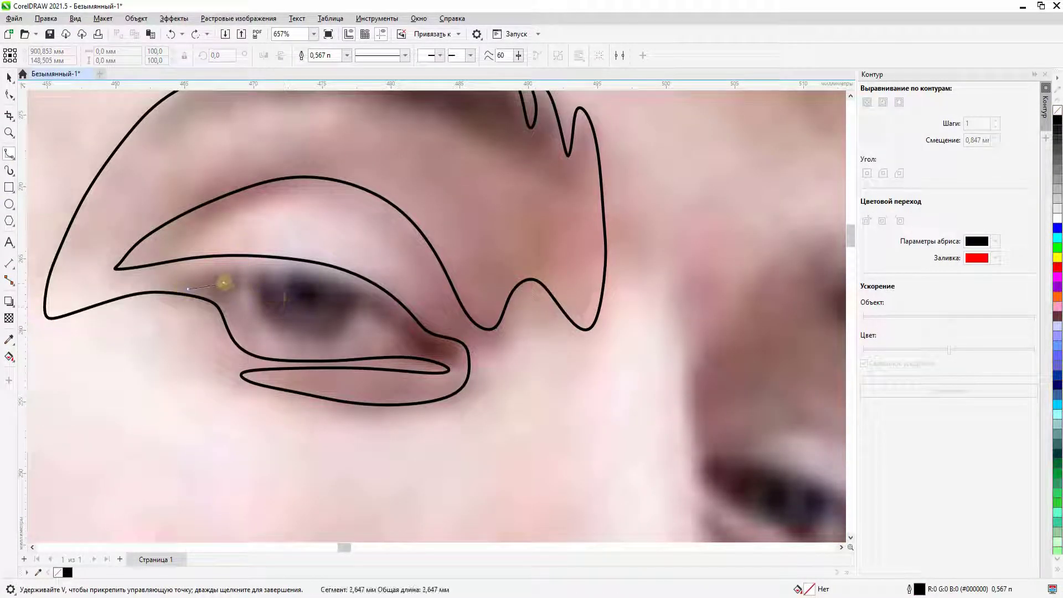
click(291, 278)
click(321, 281)
click(352, 291)
Trace around the eye's outer corner and lower lid, closing the lower-lid band.
click(383, 309)
click(406, 329)
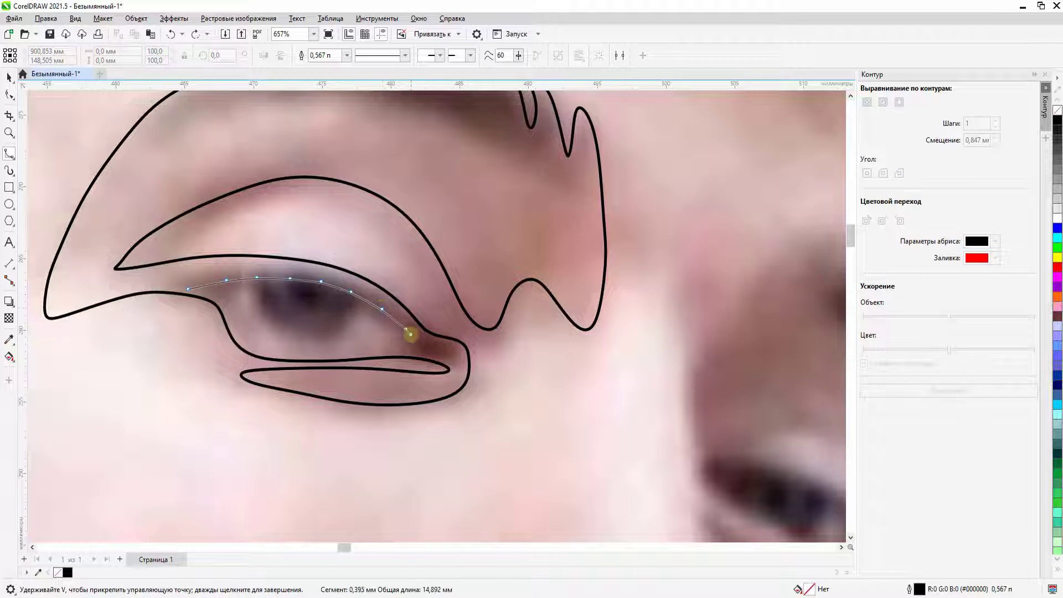
click(422, 359)
click(402, 356)
click(331, 361)
click(275, 360)
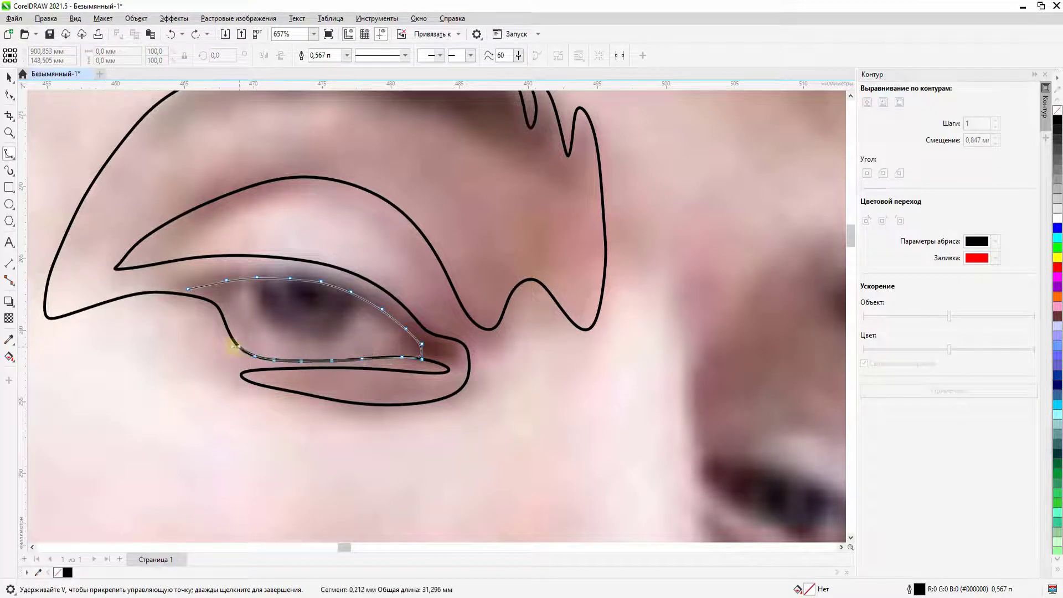
click(188, 289)
Trace and close the visible white of the eye as a separate shape.
click(255, 278)
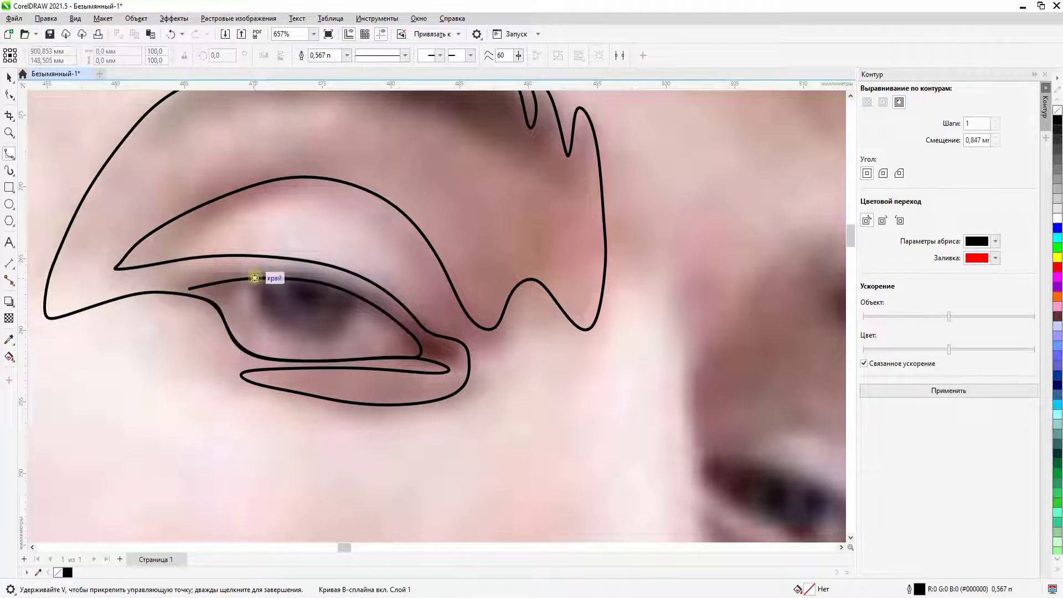
click(255, 309)
click(266, 320)
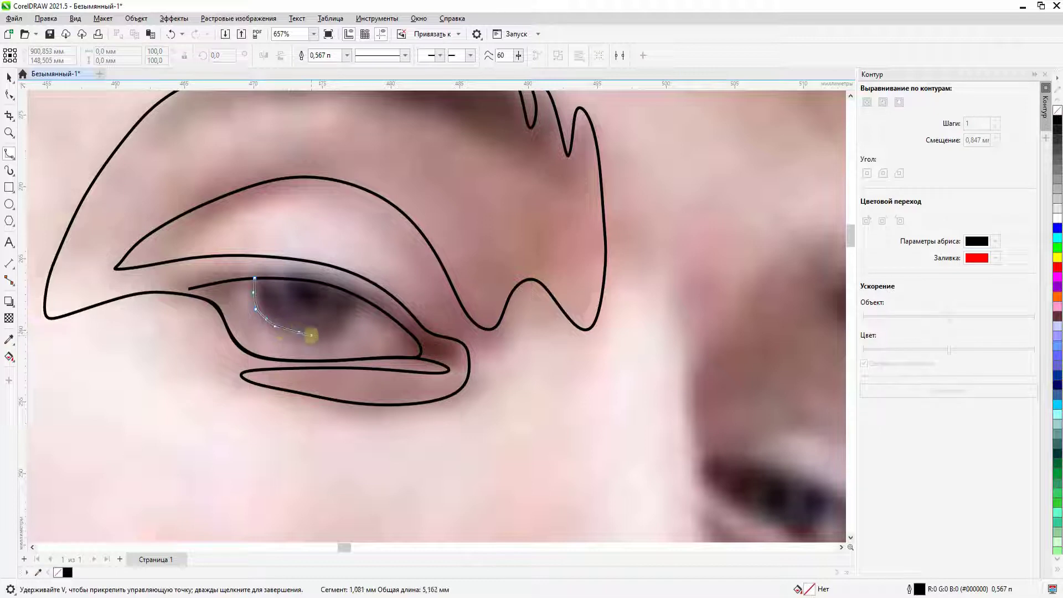
click(334, 337)
click(352, 329)
click(366, 301)
click(329, 285)
click(294, 279)
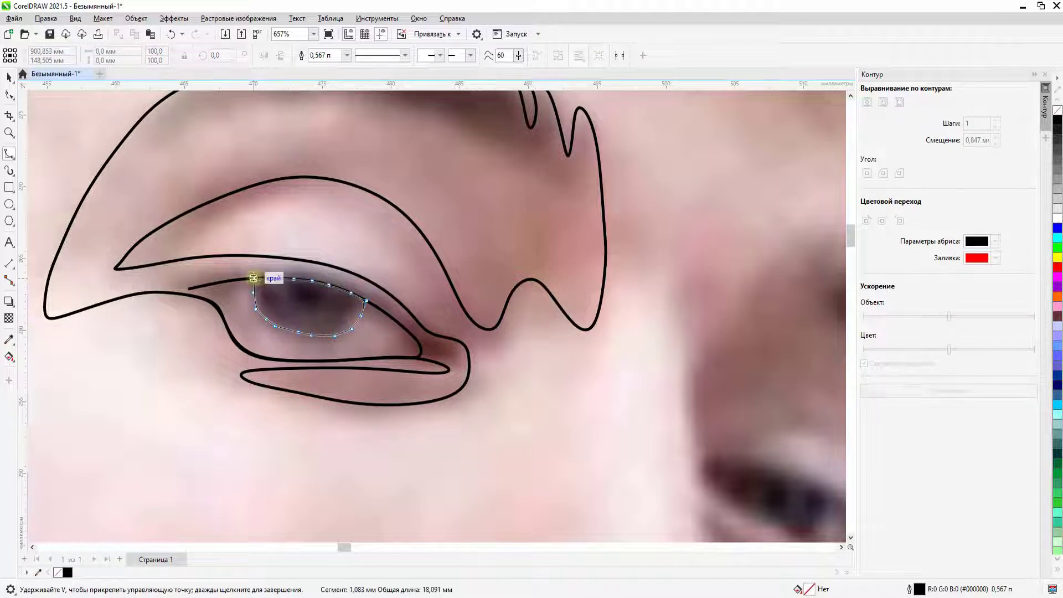
click(253, 278)
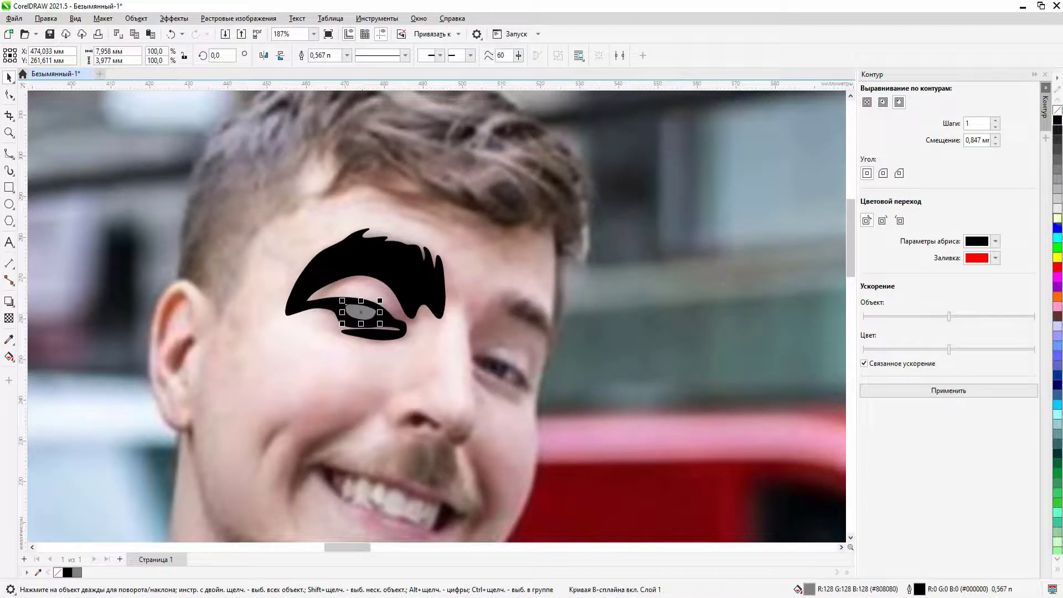
scroll(387, 255, up, 1)
scroll(388, 263, up, 1)
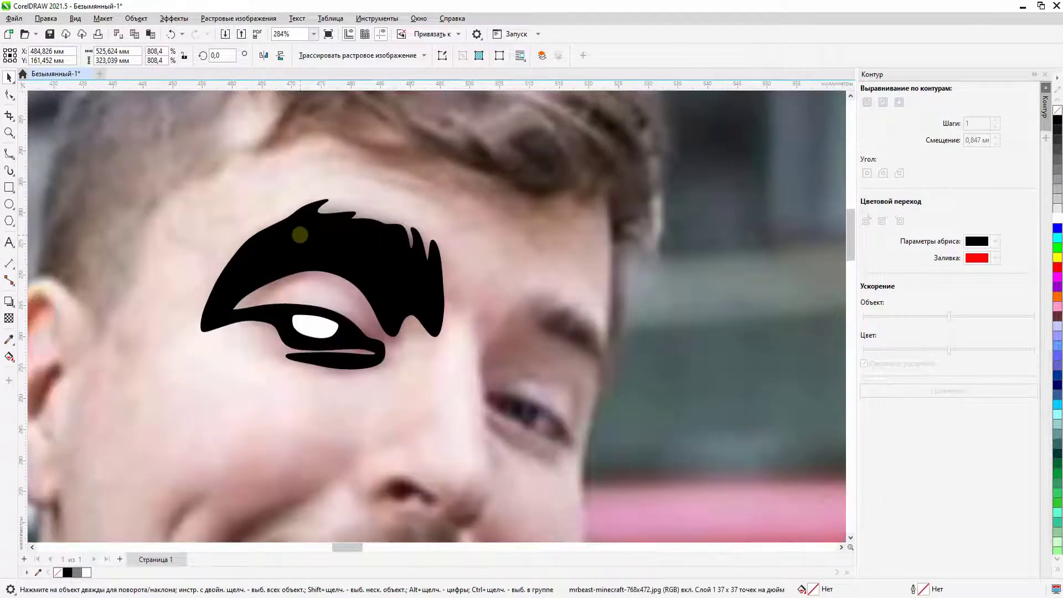
scroll(355, 247, down, 2)
scroll(403, 257, up, 3)
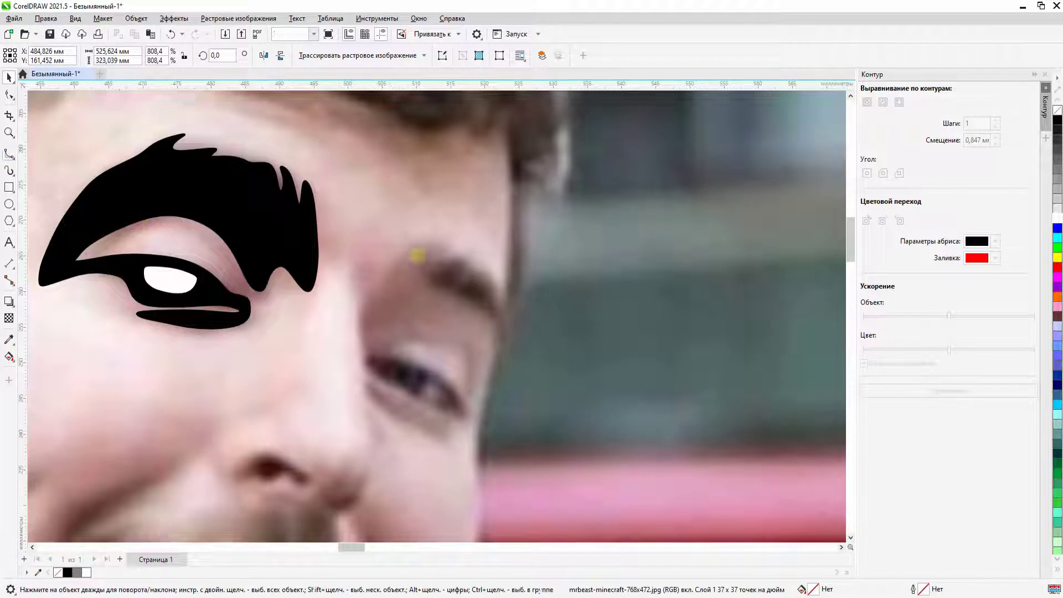
Trace the right eyebrow's arc and jagged outer edge.
click(356, 311)
click(377, 269)
click(397, 254)
click(434, 238)
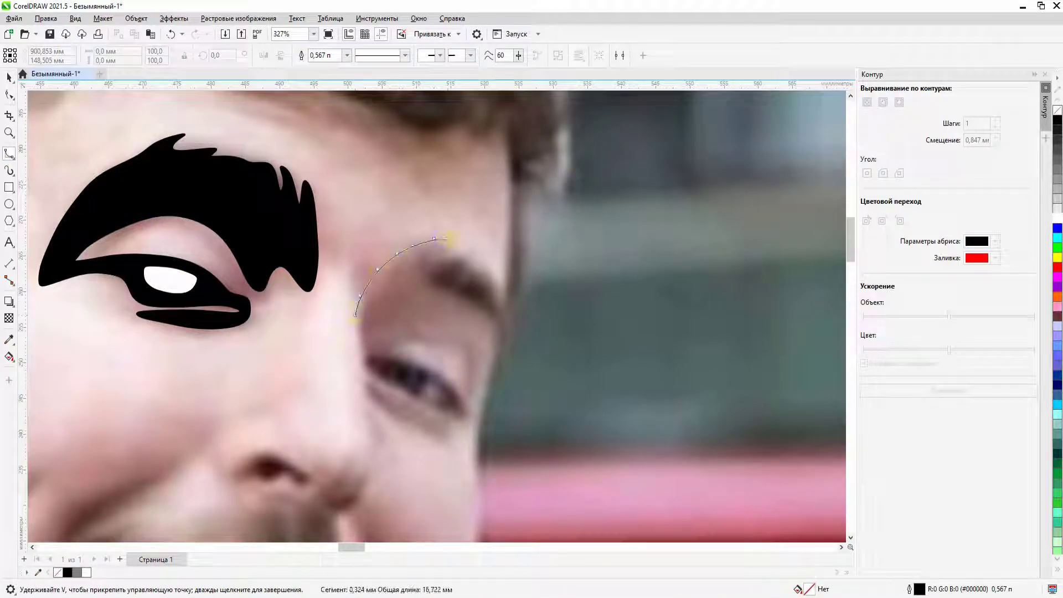
click(467, 255)
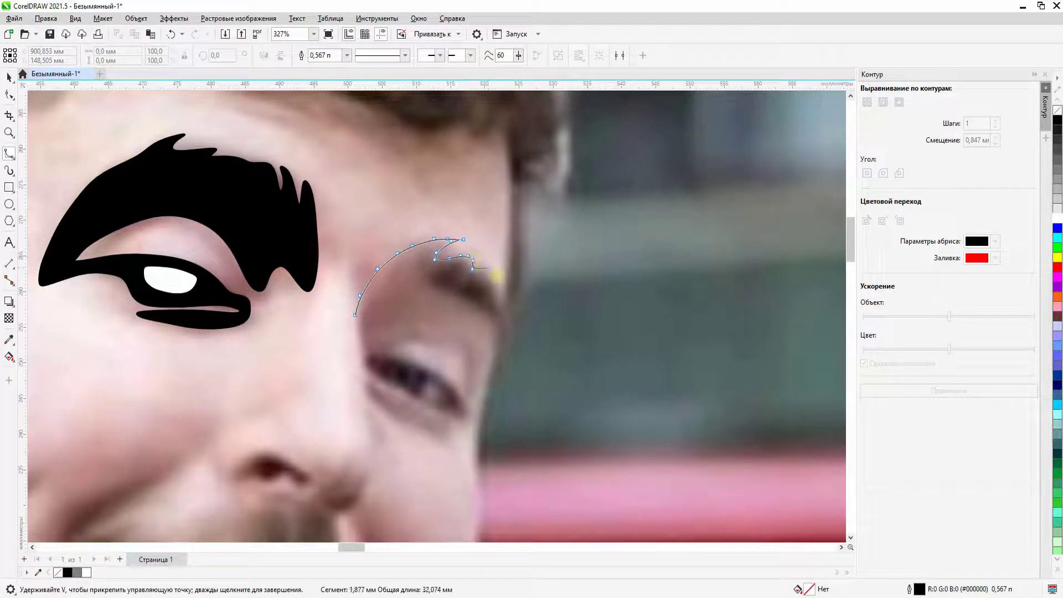
click(496, 279)
click(496, 303)
click(494, 316)
click(483, 308)
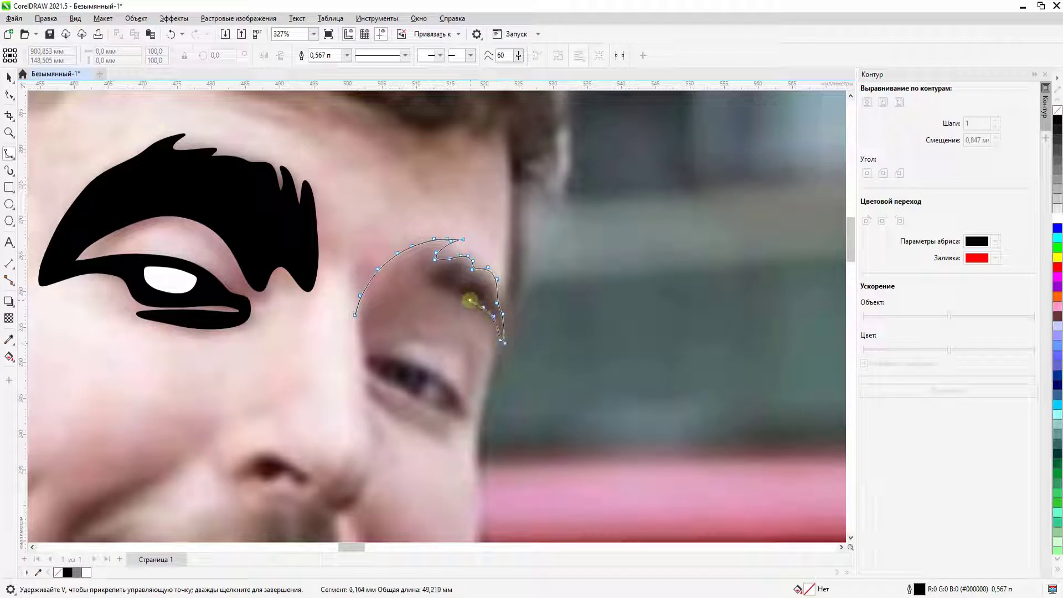
Trace the eyebrow's lower edge down around the lower eyelid and close the outline.
click(450, 302)
click(415, 328)
click(404, 342)
click(383, 349)
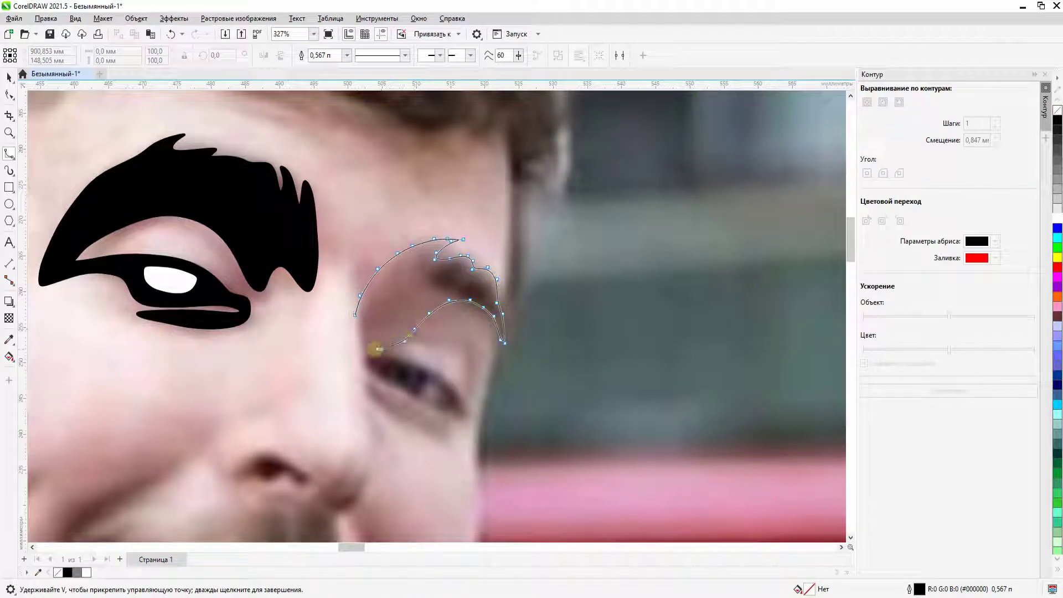
click(366, 360)
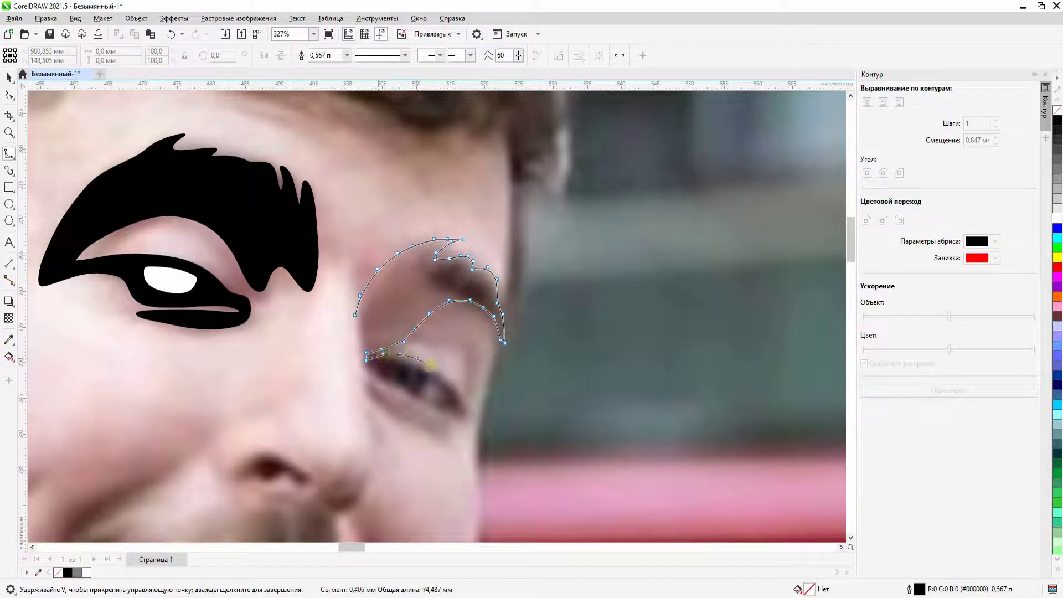
click(464, 411)
click(459, 414)
double_click(355, 328)
scroll(355, 328, down, 3)
scroll(432, 344, up, 3)
scroll(479, 392, up, 3)
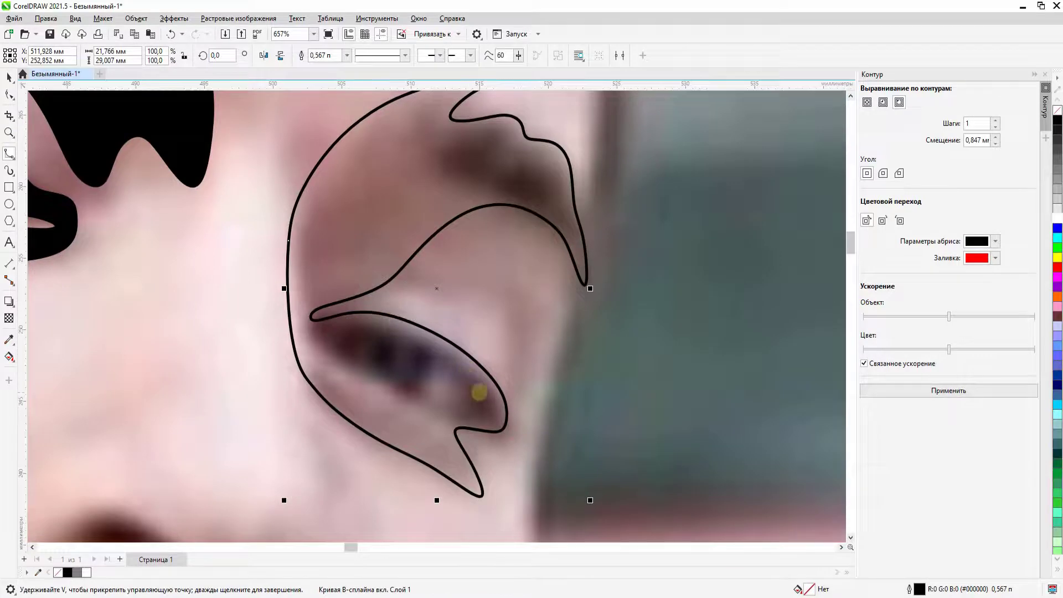
Trace the right eye's lower and upper eyelid as a closed shape.
click(314, 320)
click(323, 346)
click(403, 401)
click(451, 411)
click(479, 418)
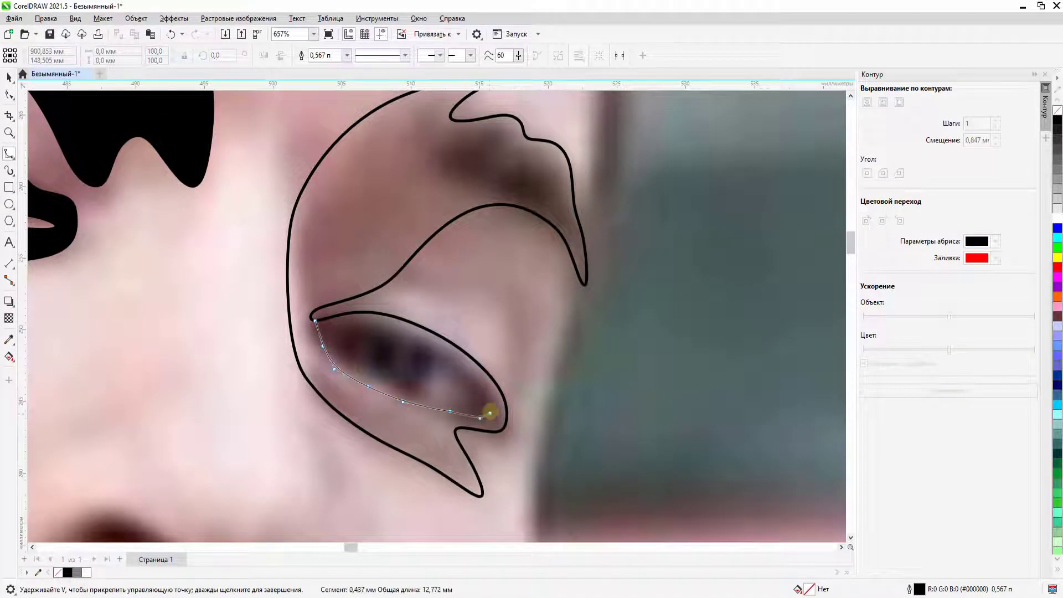
click(475, 349)
click(387, 307)
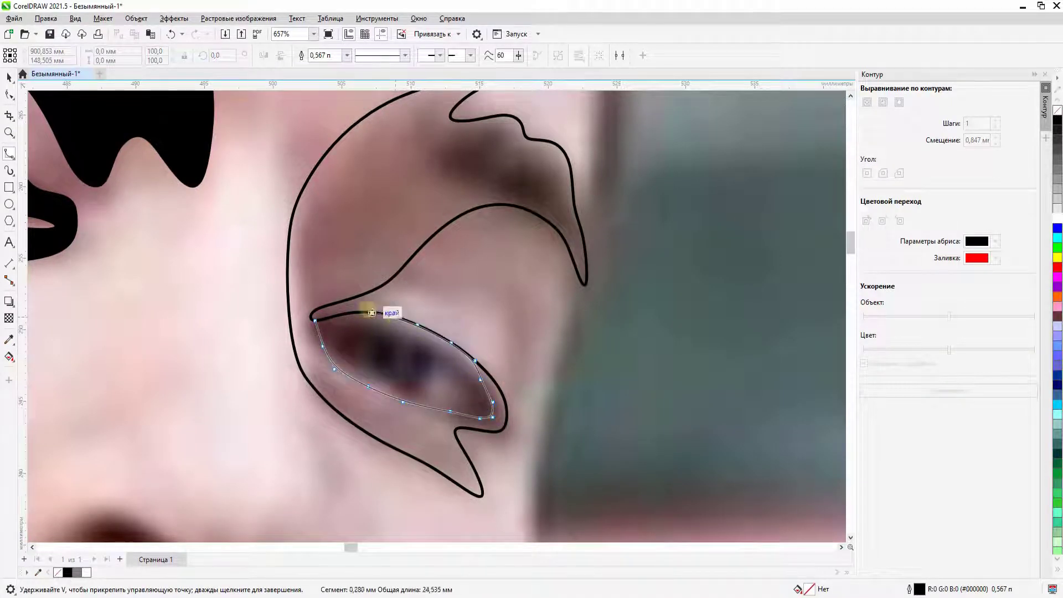
click(316, 314)
scroll(316, 316, up, 1)
scroll(451, 266, down, 2)
scroll(439, 245, up, 2)
Discard a stray eyelid curve and start the iris outline down its left side.
click(430, 303)
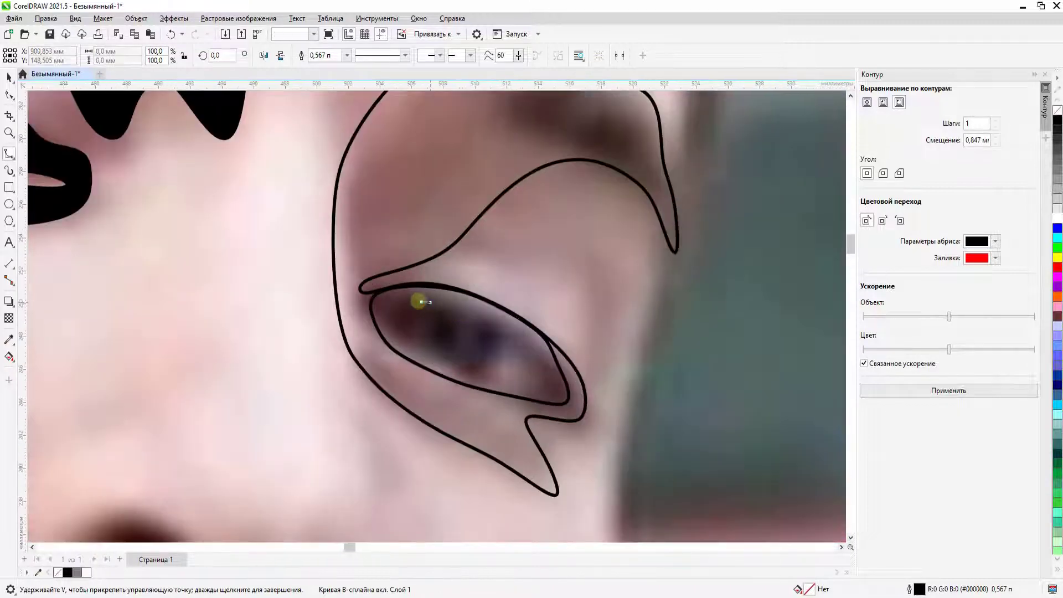
key(ctrl+z)
scroll(463, 368, up, 1)
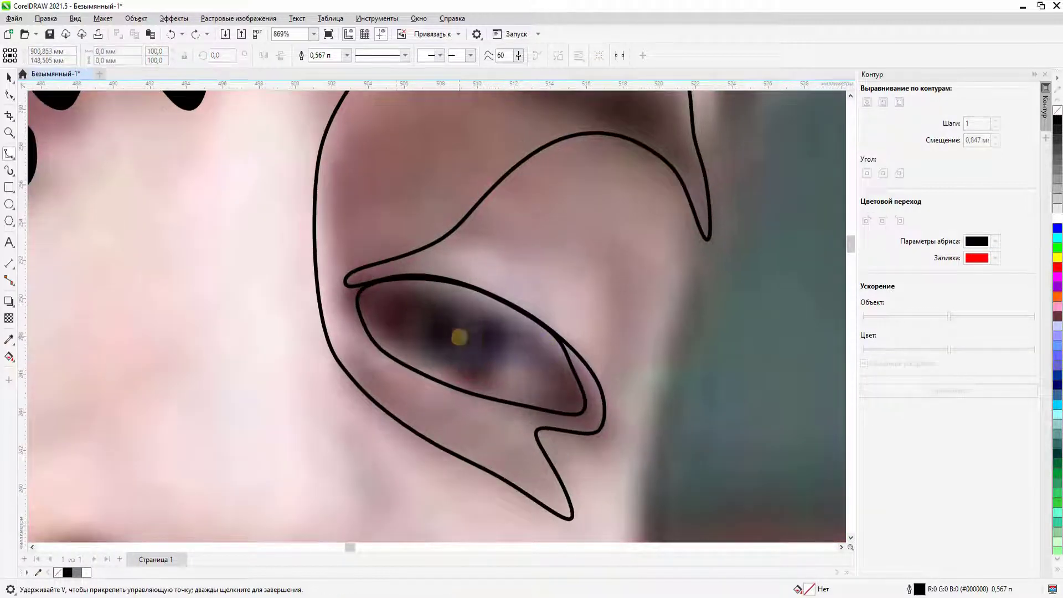
click(437, 279)
click(409, 296)
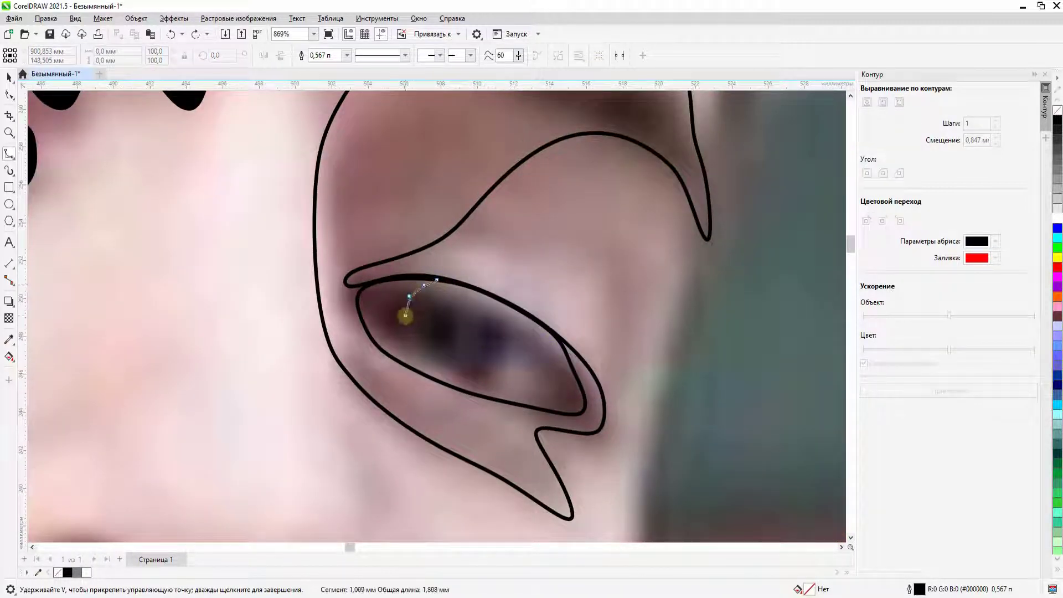
click(406, 315)
click(409, 333)
Complete the iris outline along its bottom and right side as a white shape.
click(421, 353)
click(446, 367)
click(481, 372)
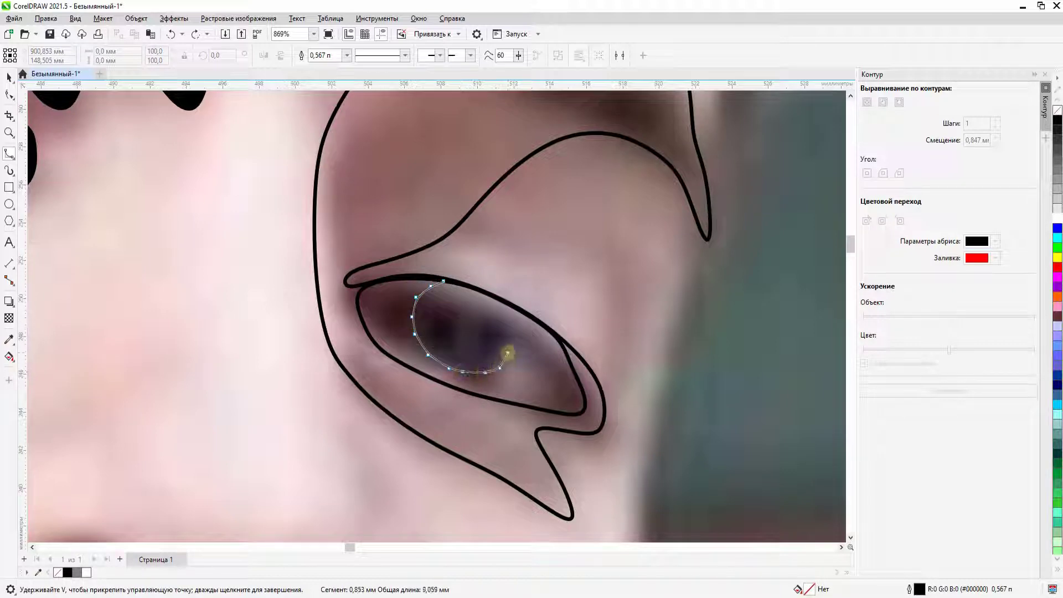
click(503, 352)
click(505, 332)
click(500, 316)
click(443, 281)
scroll(465, 288, down, 5)
key(space)
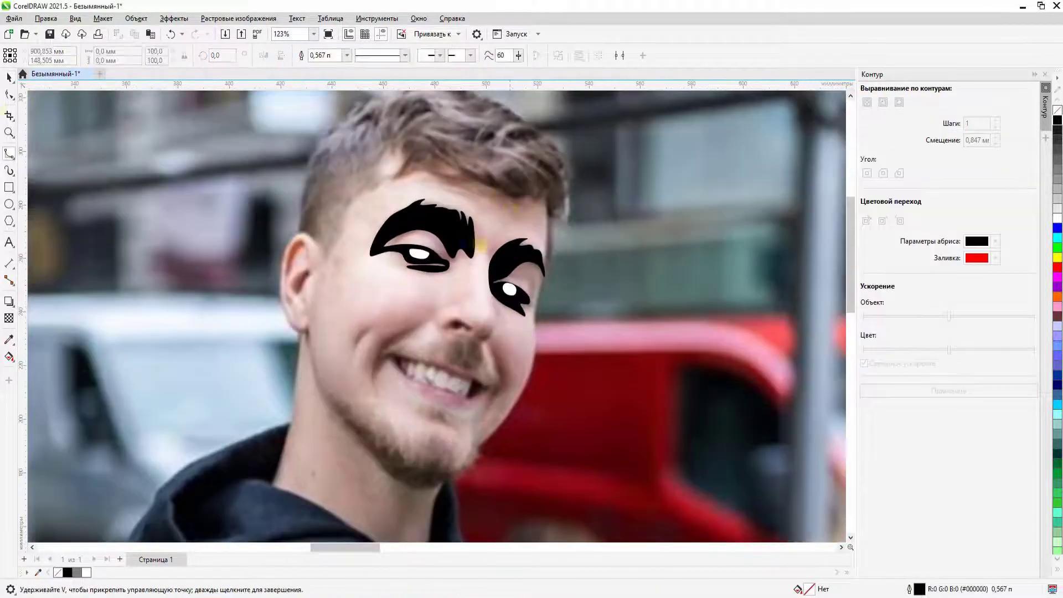
Draw a black crescent crease on the cheek left of the smile.
scroll(478, 328, up, 2)
scroll(204, 303, up, 2)
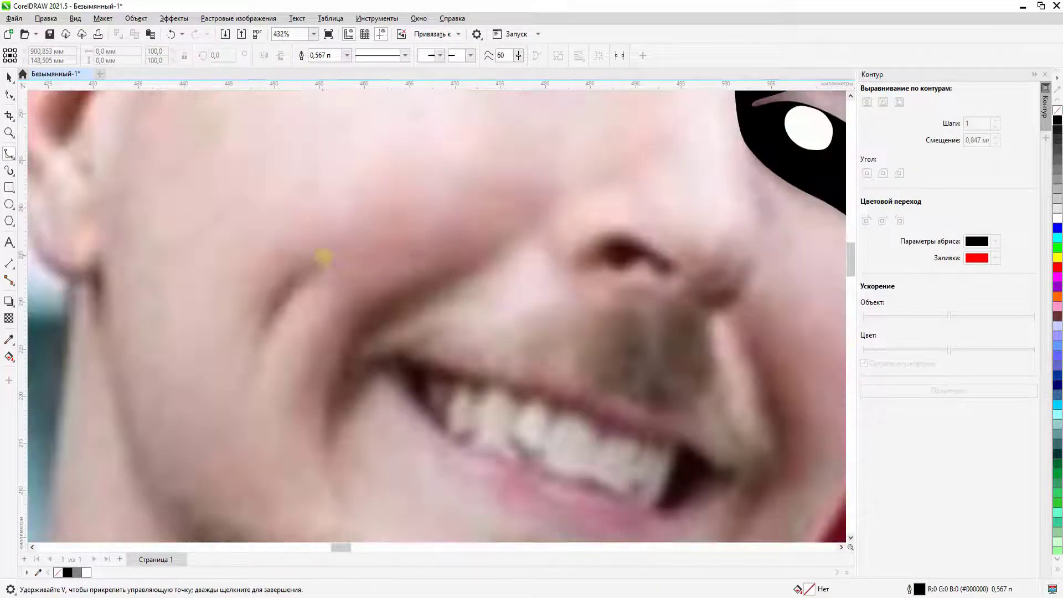
click(322, 256)
click(304, 253)
click(279, 270)
click(256, 305)
click(253, 327)
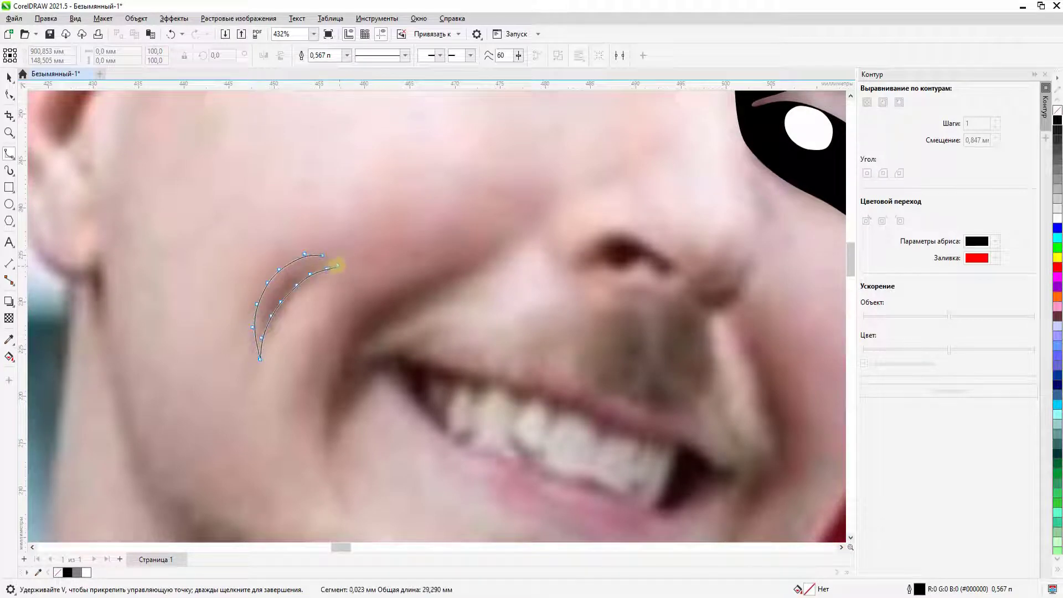
click(337, 265)
key(space)
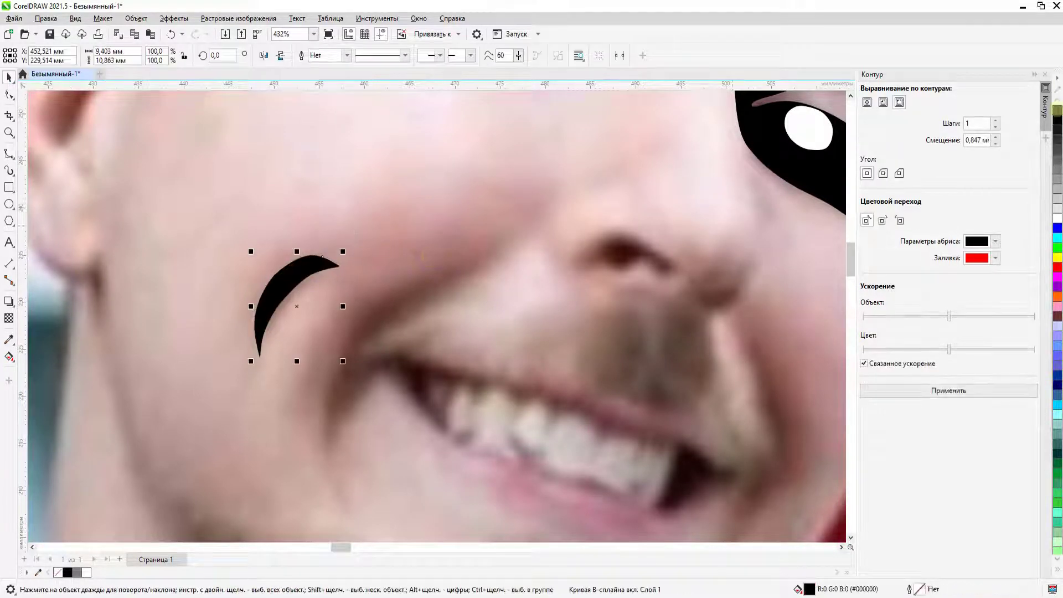
Trace the left smile crease from beside the nose down past the mouth as a closed shape.
scroll(423, 255, down, 5)
scroll(463, 200, up, 4)
key(space)
click(474, 193)
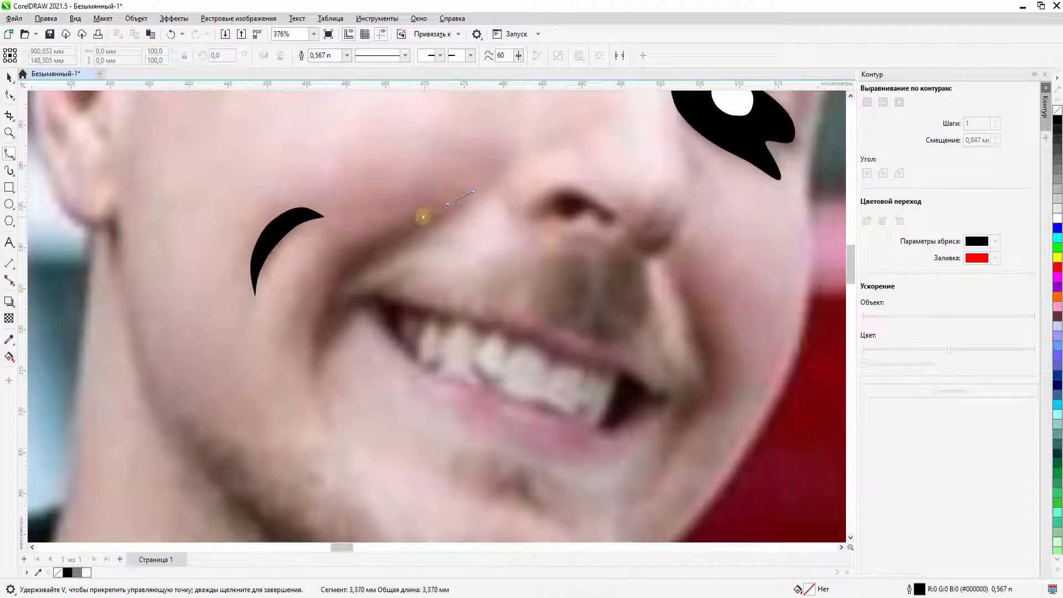
click(423, 216)
click(394, 227)
click(373, 236)
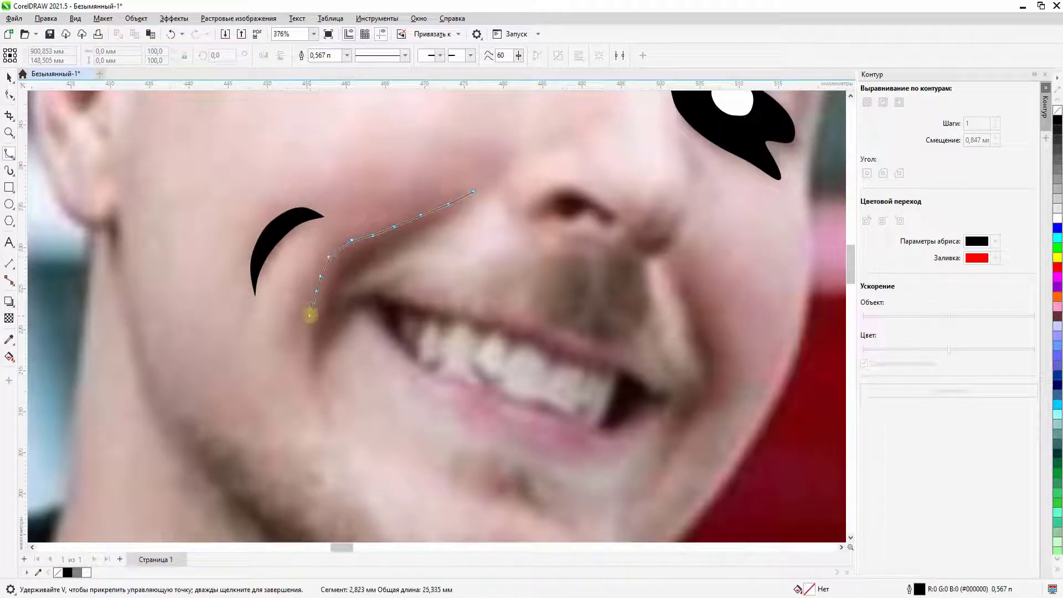
click(310, 315)
click(308, 339)
click(321, 414)
click(319, 374)
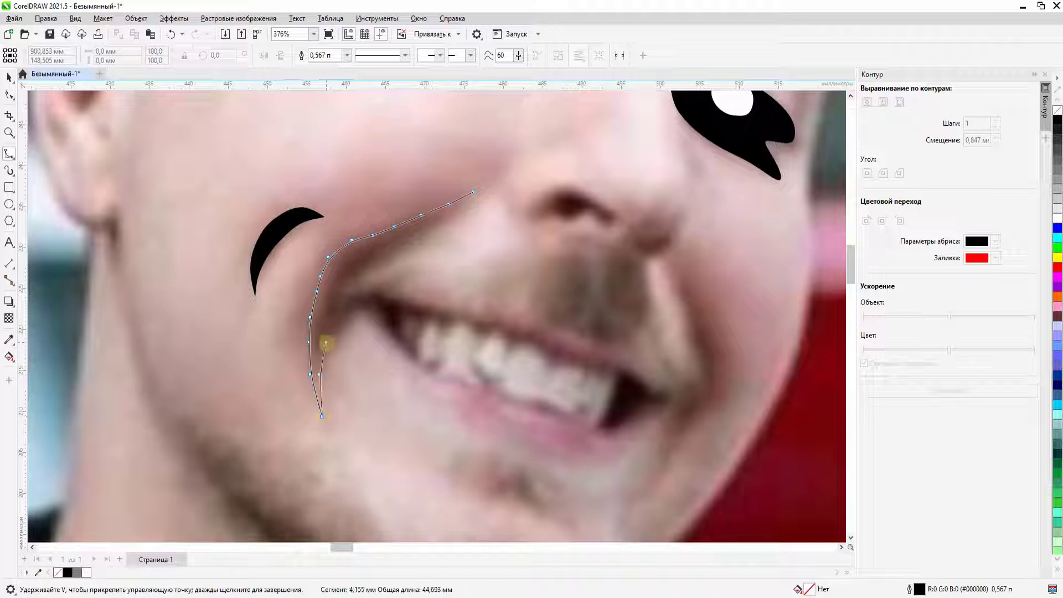
click(326, 342)
click(358, 297)
click(348, 290)
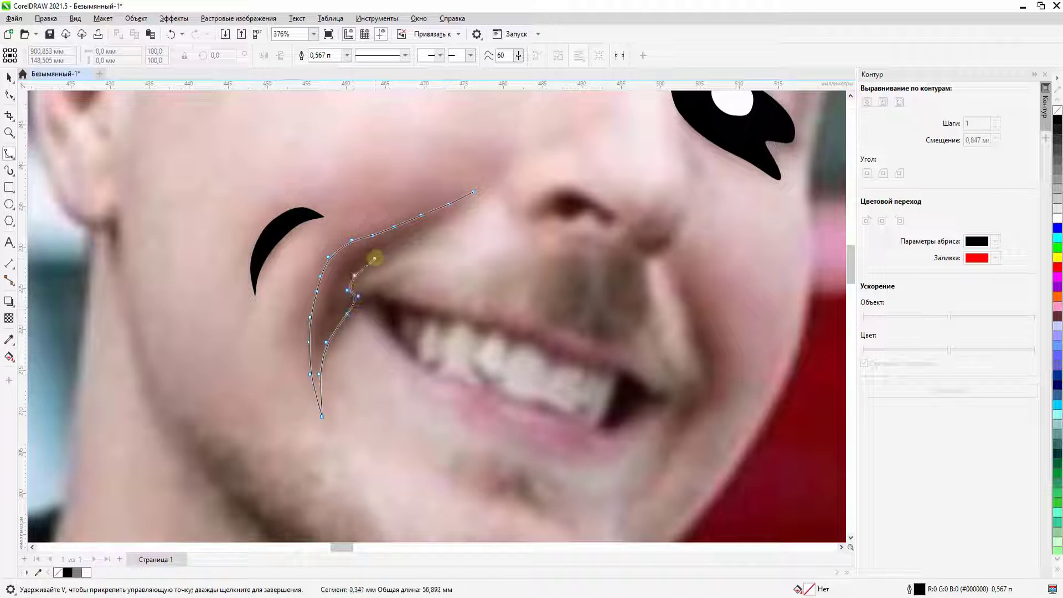
click(473, 191)
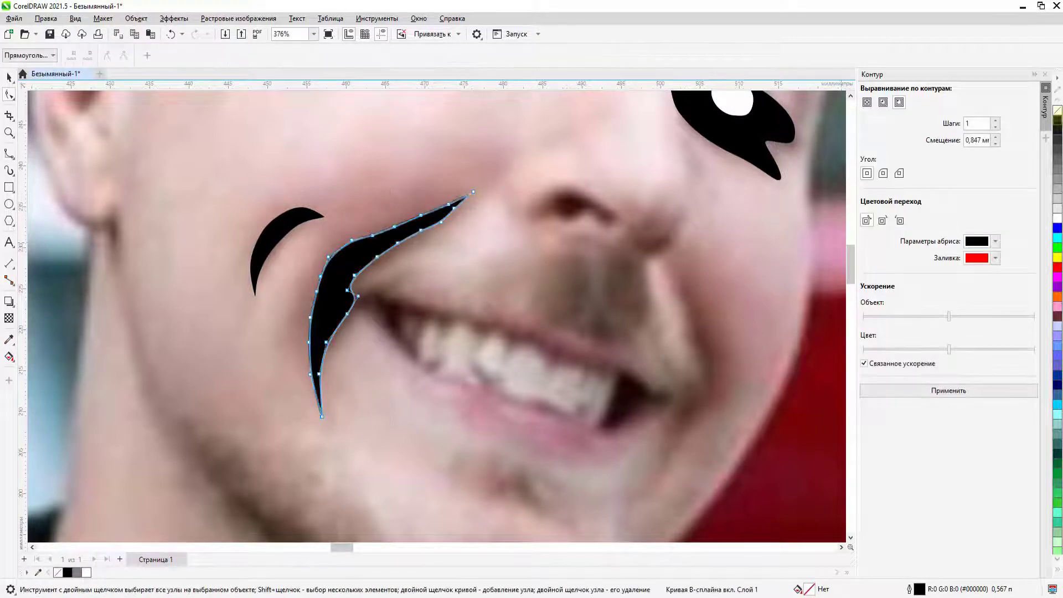
key(space)
scroll(191, 341, down, 2)
With the B-spline tool, trace the right smile crease as a closed shape, fill it black, and deselect.
click(9, 154)
click(65, 156)
scroll(451, 261, up, 2)
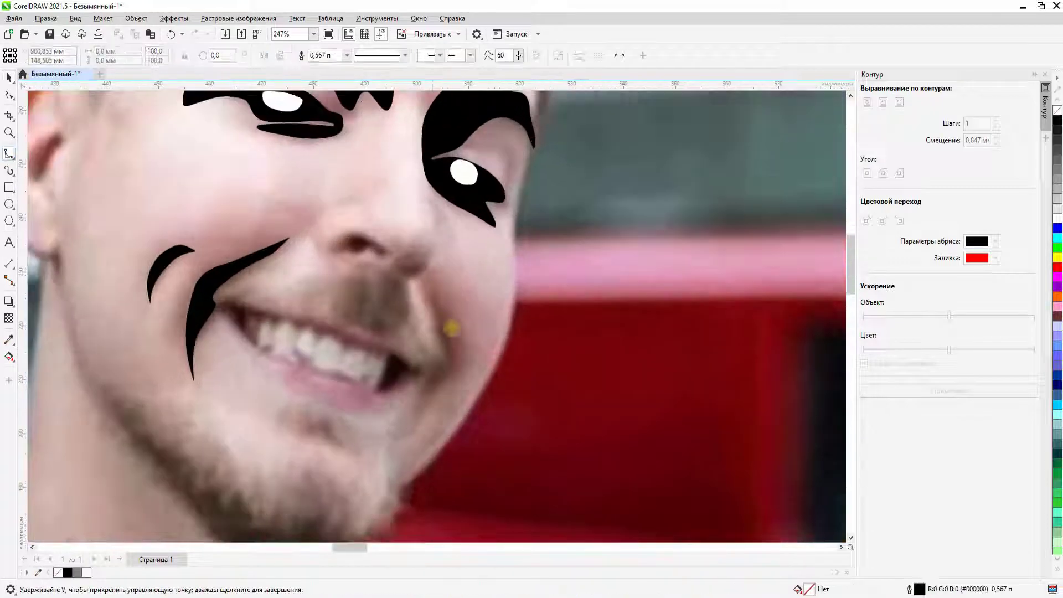
scroll(451, 261, down, 2)
scroll(464, 247, up, 2)
click(465, 238)
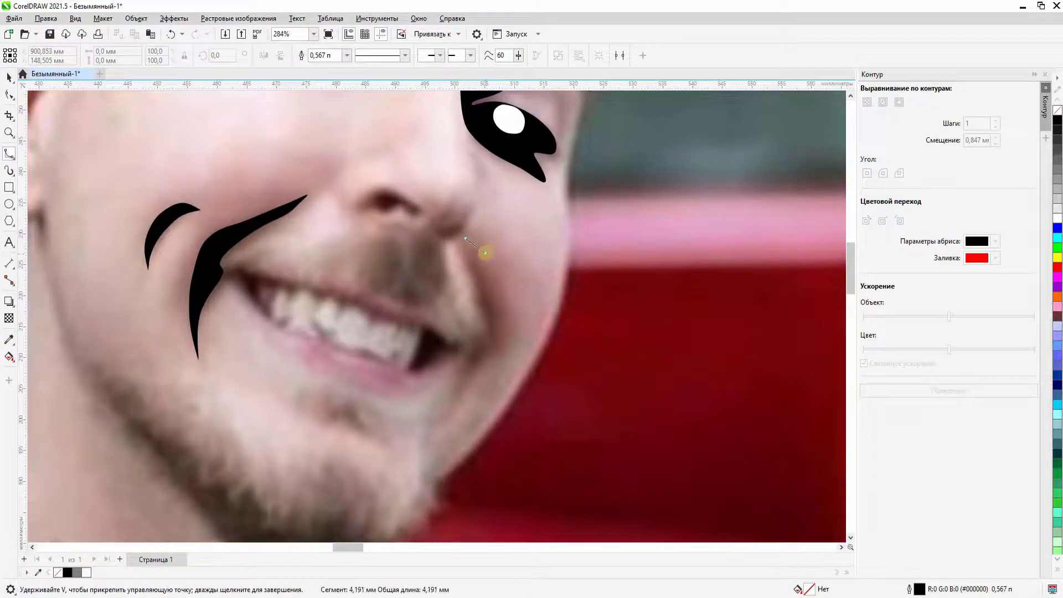
click(484, 254)
click(499, 289)
click(502, 317)
click(504, 341)
click(498, 355)
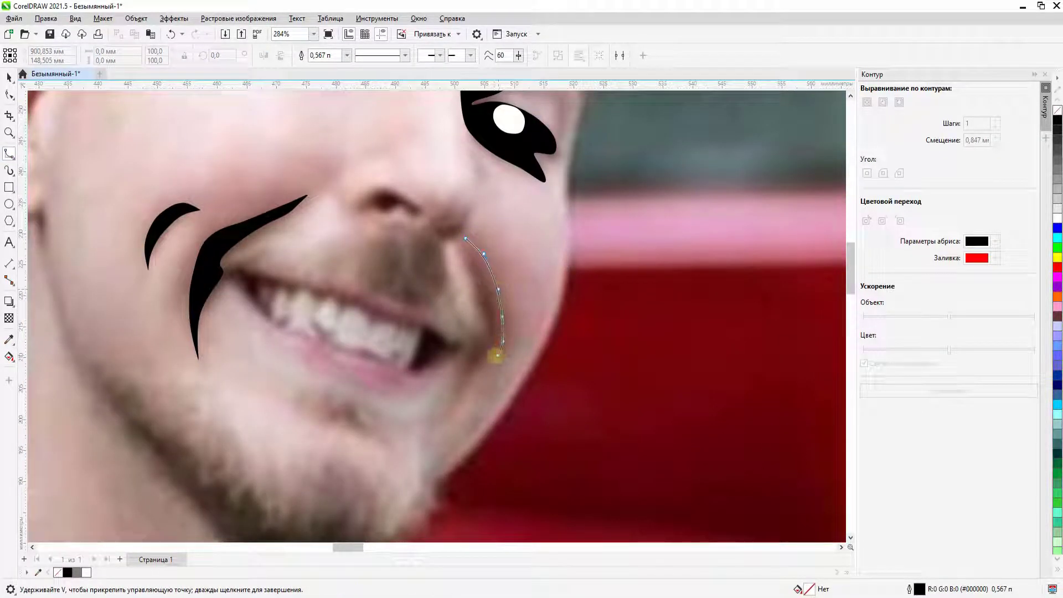
click(471, 371)
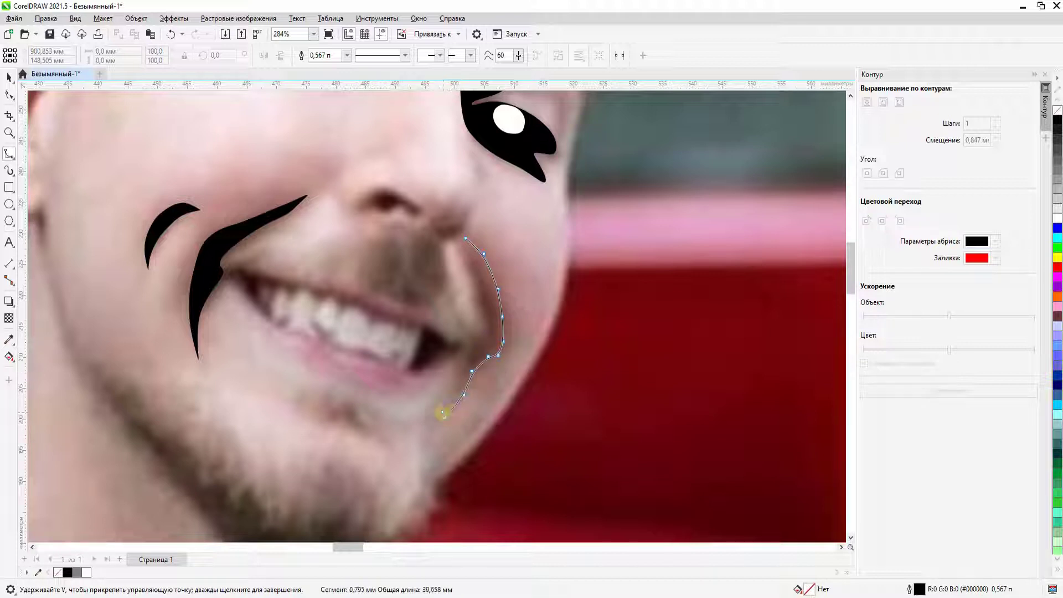
click(458, 372)
click(460, 344)
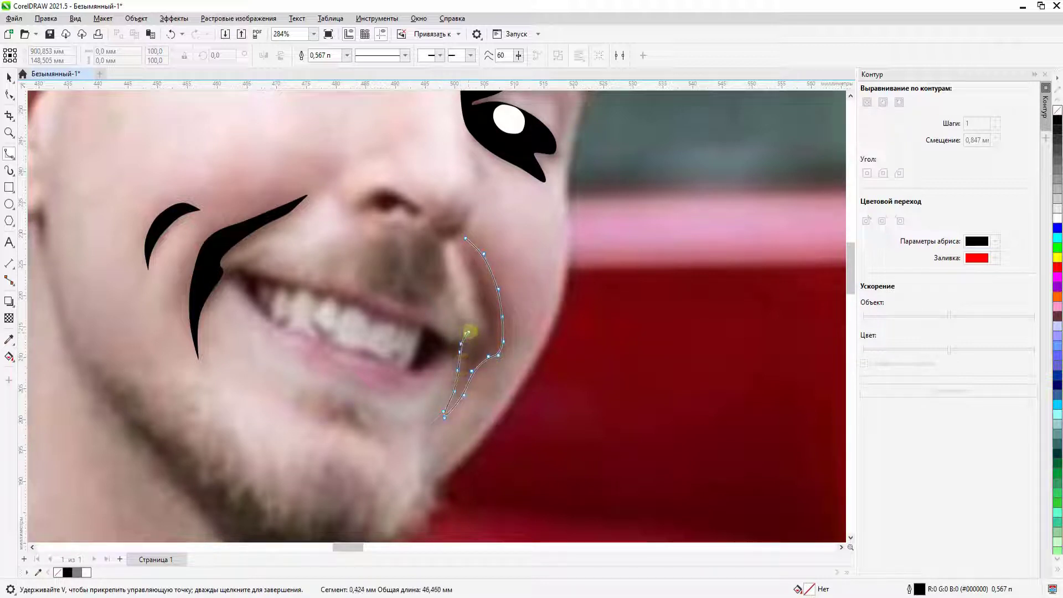
click(466, 239)
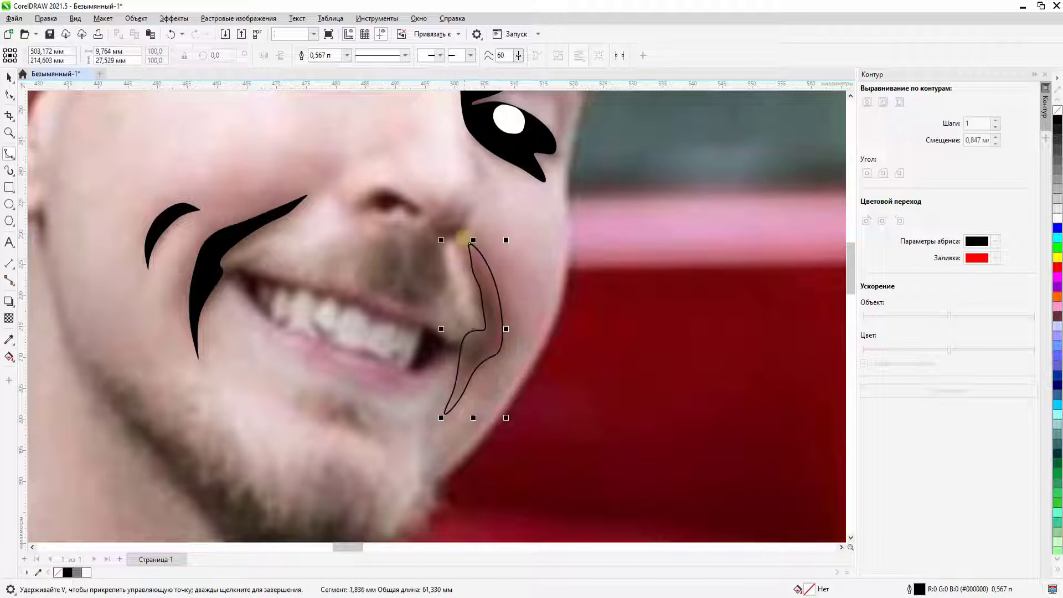
click(1057, 119)
scroll(452, 178, down, 5)
key(Escape)
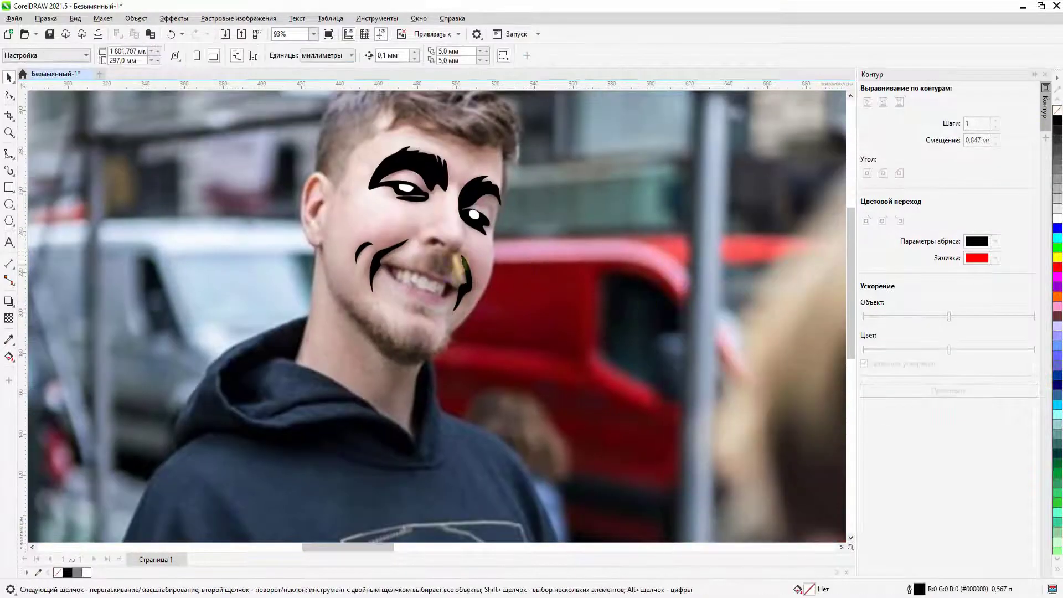
Begin tracing the bottom of the nose with the B-spline tool.
scroll(390, 204, down, 1)
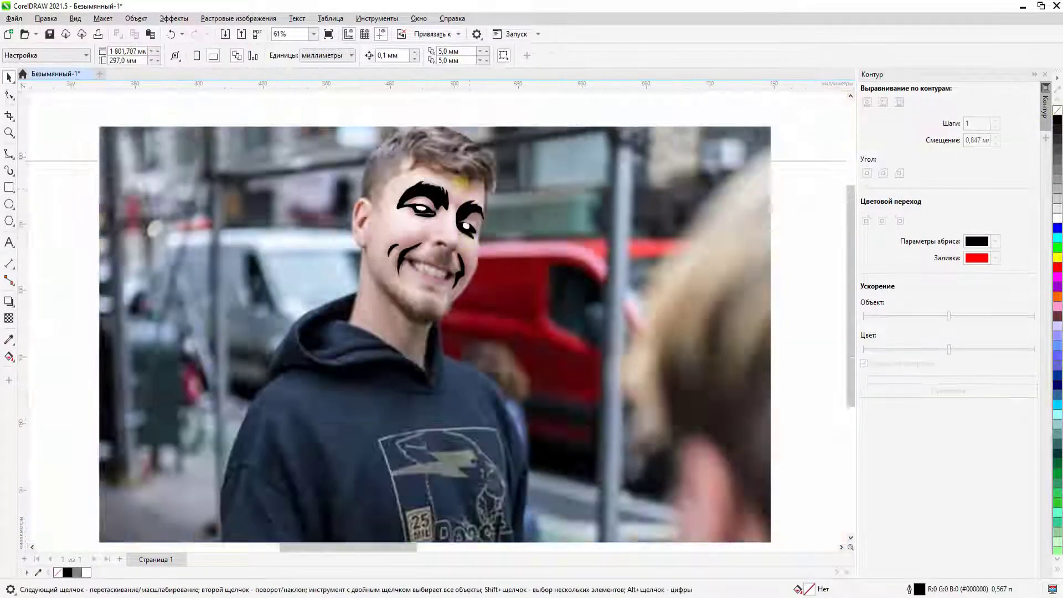
scroll(390, 203, up, 4)
key(space)
scroll(423, 299, up, 3)
click(466, 286)
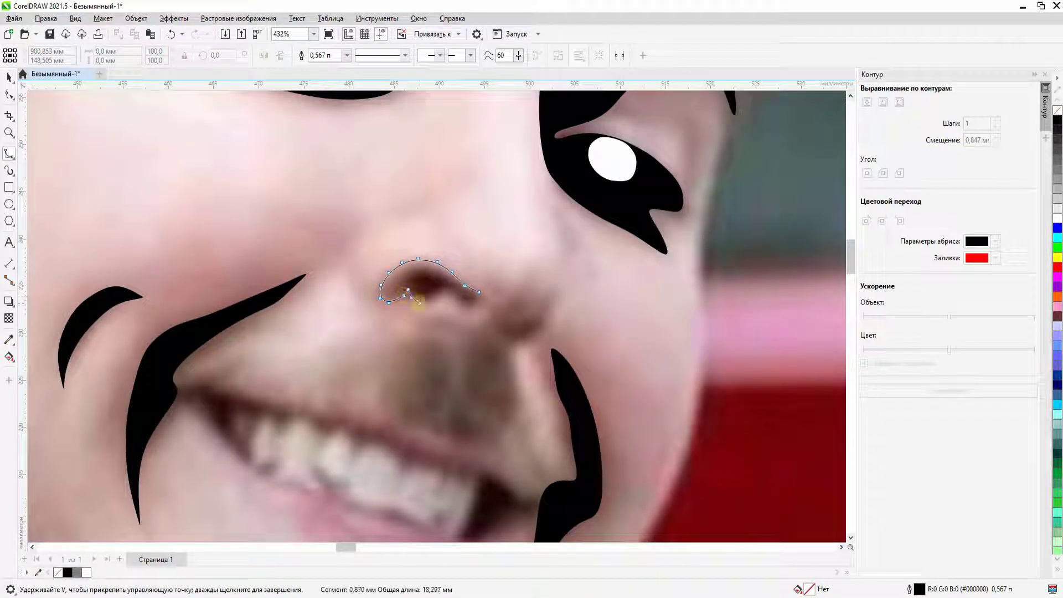
Close the nose-bottom shape and outline the right nostril as black shapes.
click(419, 304)
click(446, 284)
click(464, 307)
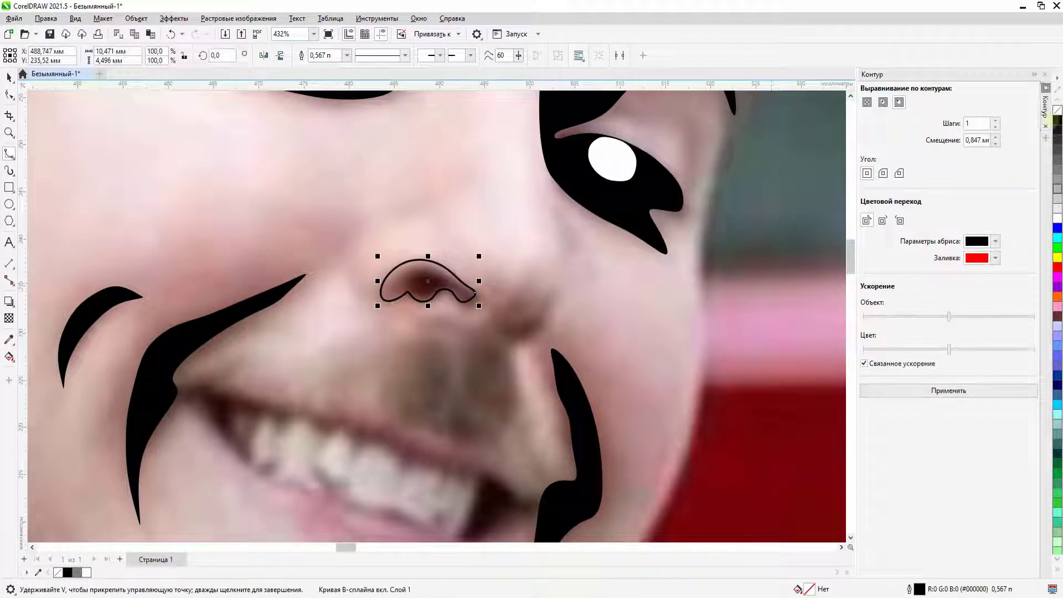
scroll(474, 347, down, 3)
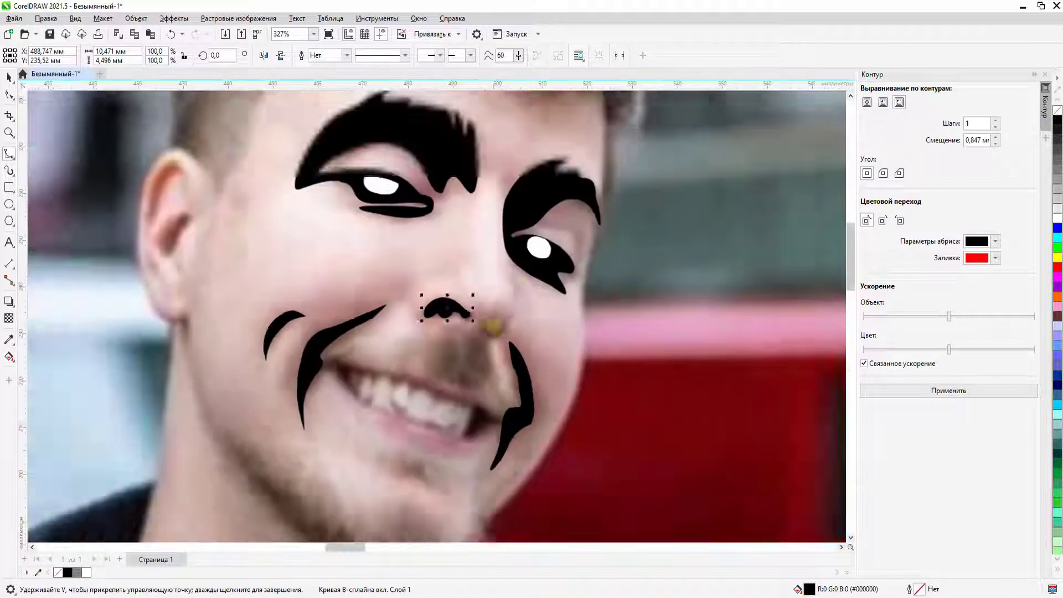
scroll(493, 327, up, 1)
click(460, 352)
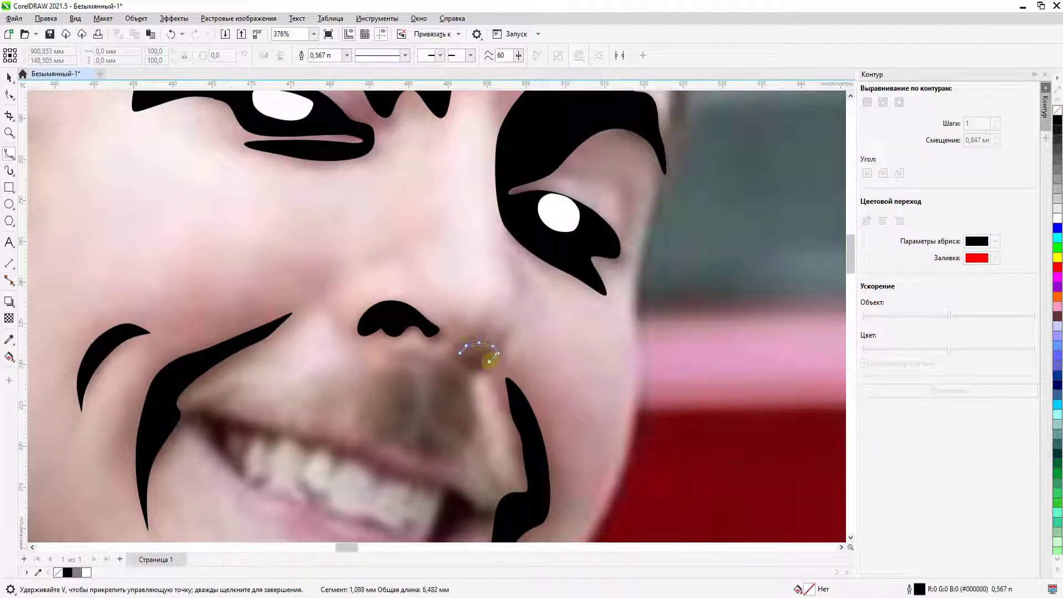
click(474, 355)
scroll(477, 354, down, 1)
scroll(482, 349, down, 1)
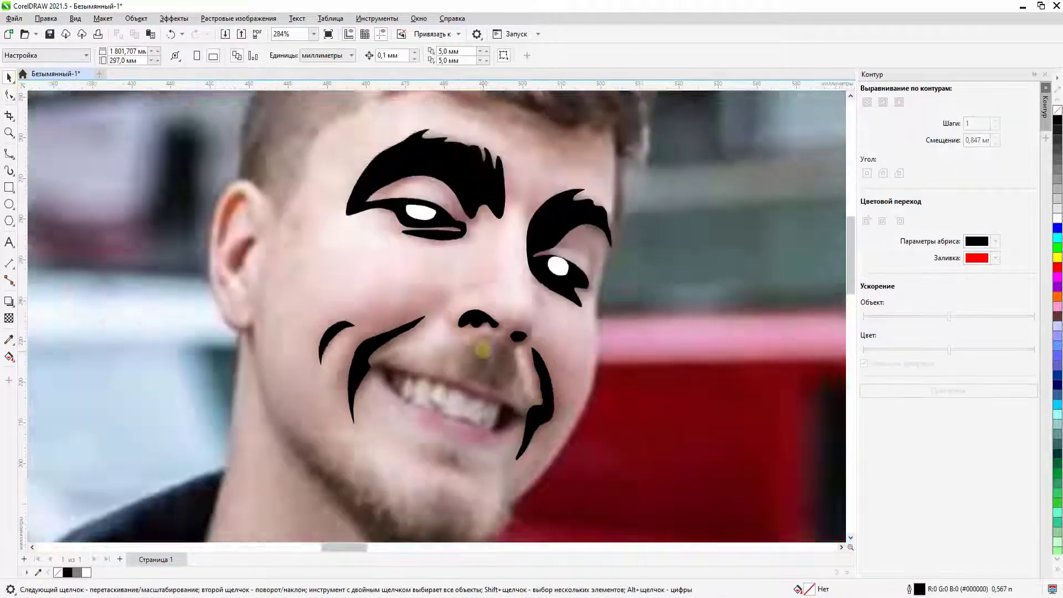
scroll(482, 349, up, 1)
scroll(484, 344, up, 1)
Trace a closed shape from under the nose down to the mouth corner and along the upper lip.
key(space)
click(441, 299)
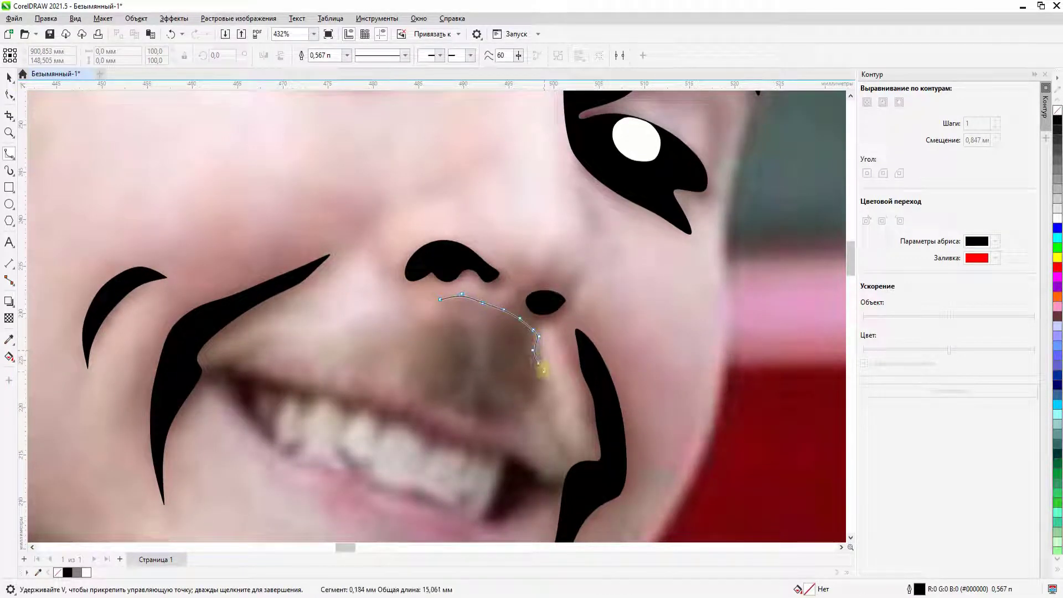
click(538, 419)
click(530, 388)
click(522, 413)
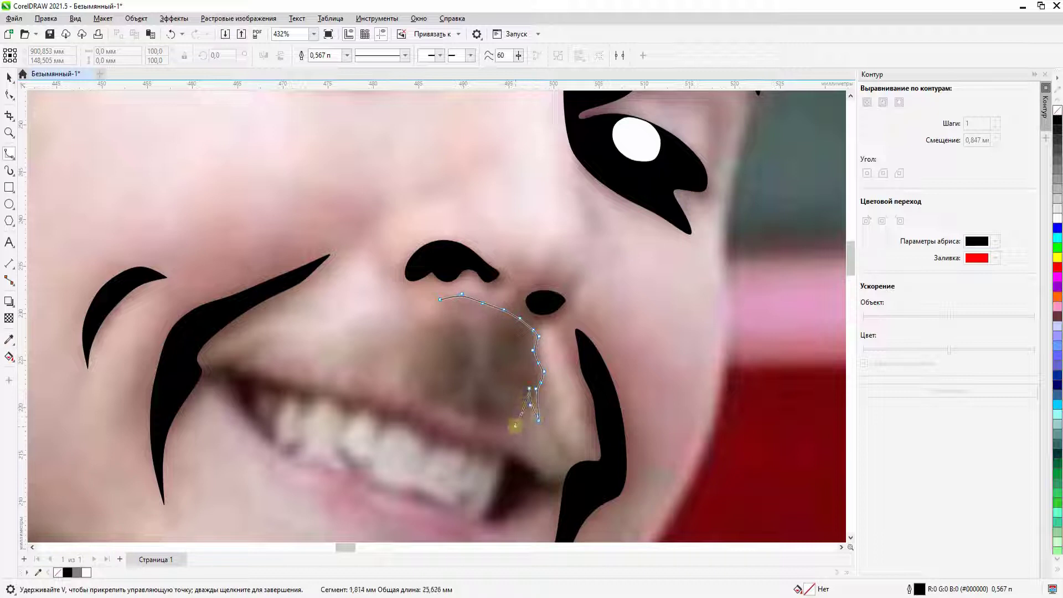
click(493, 421)
click(459, 421)
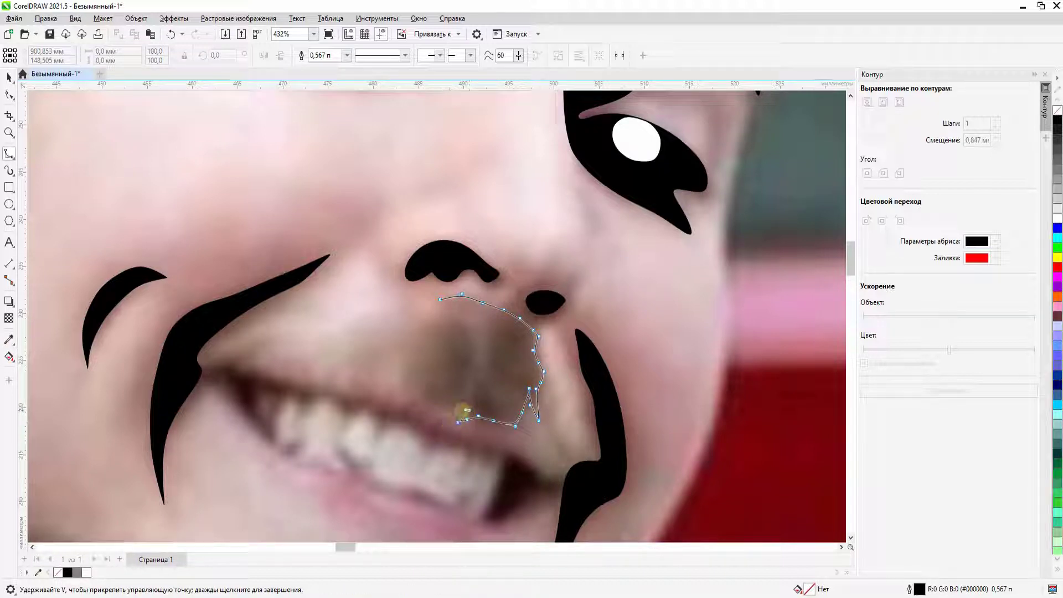
click(426, 405)
click(421, 375)
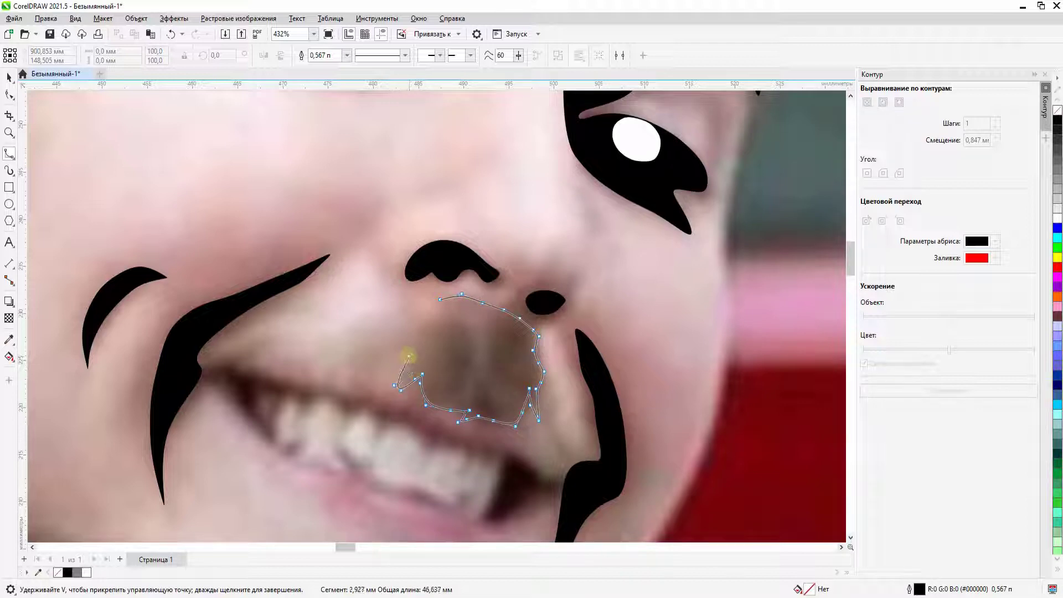
click(441, 299)
scroll(472, 306, down, 3)
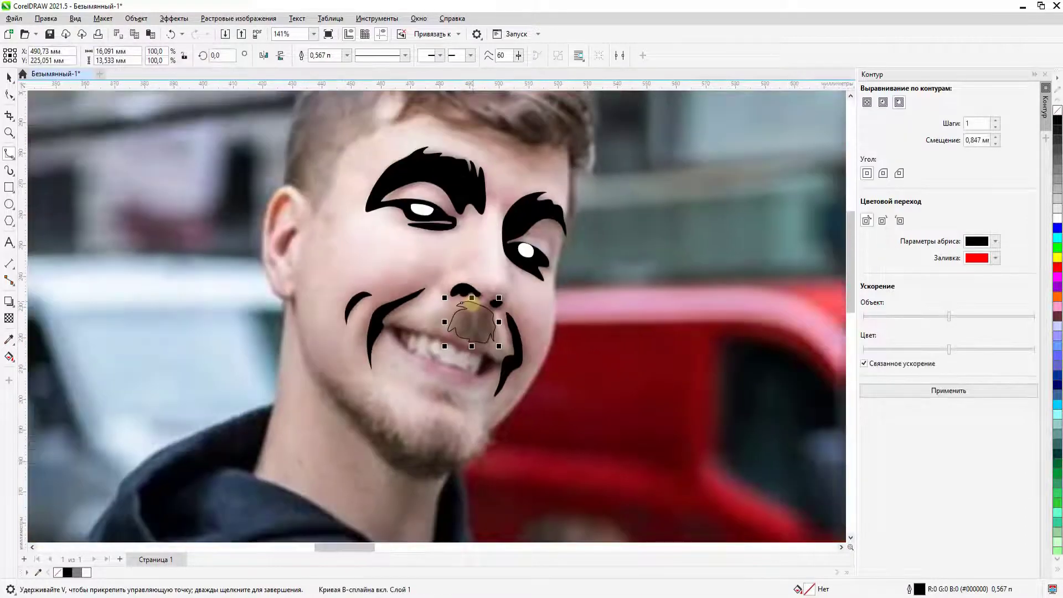
scroll(440, 335, up, 3)
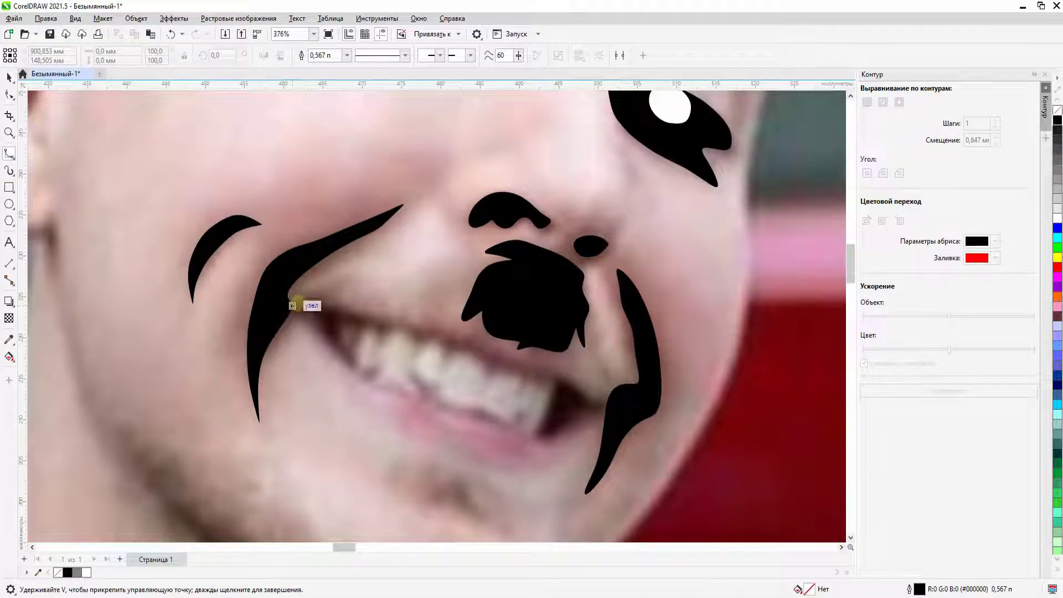
Trace a curve along the upper lip, then cancel it with Esc.
click(291, 301)
click(317, 297)
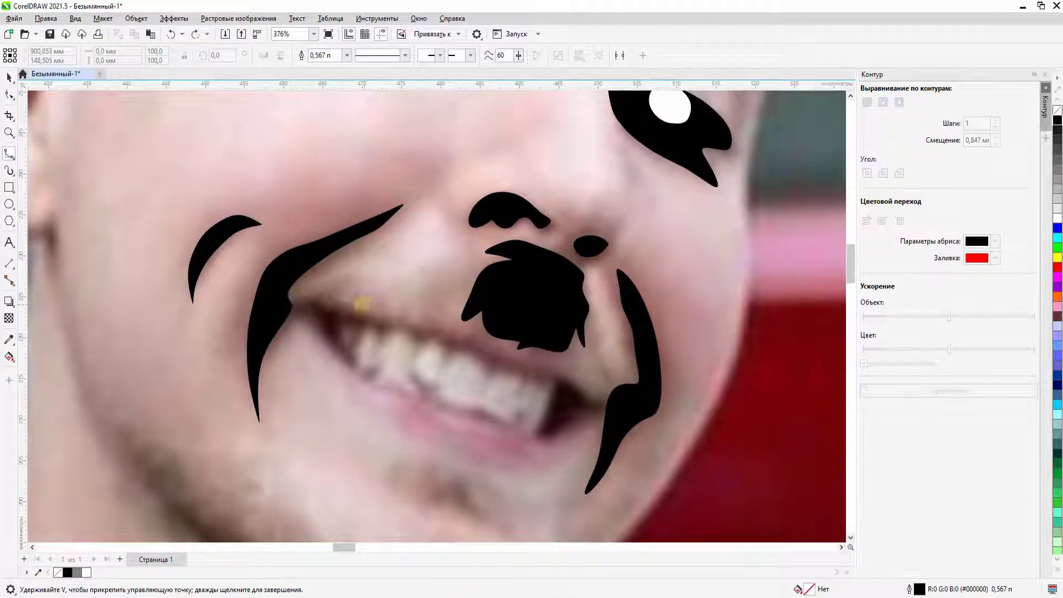
click(375, 301)
click(413, 301)
click(460, 308)
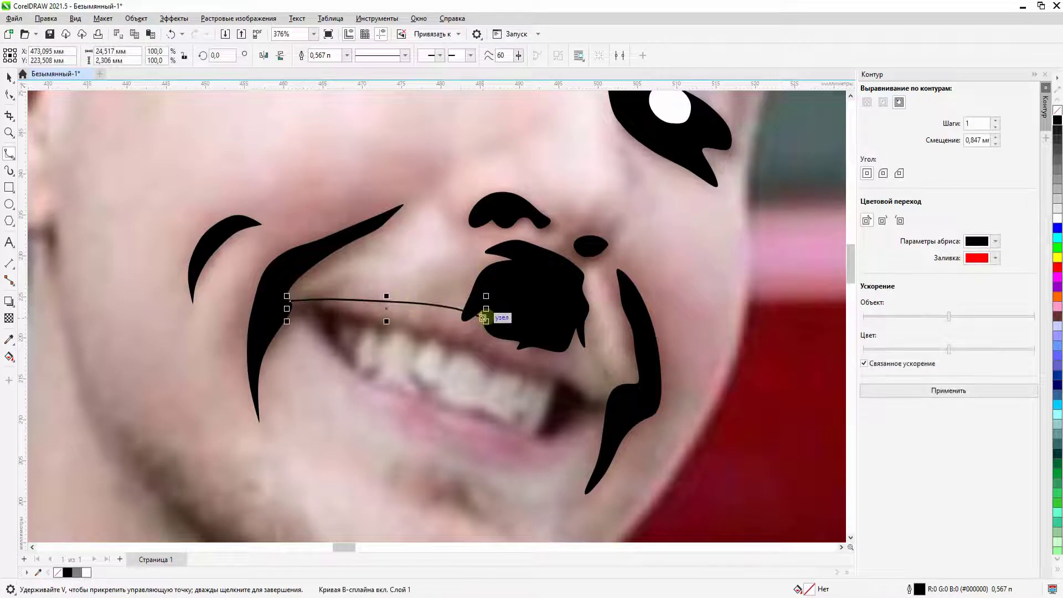
key(Escape)
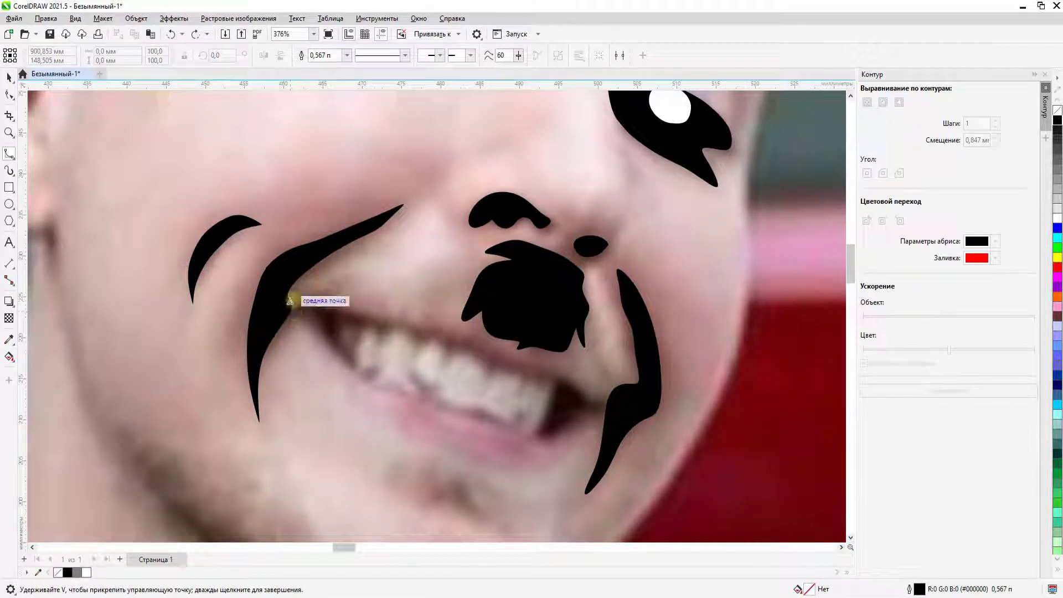
Trace the zig-zag left mouth-corner shadow as a closed shape.
click(290, 301)
click(351, 281)
click(325, 304)
click(335, 309)
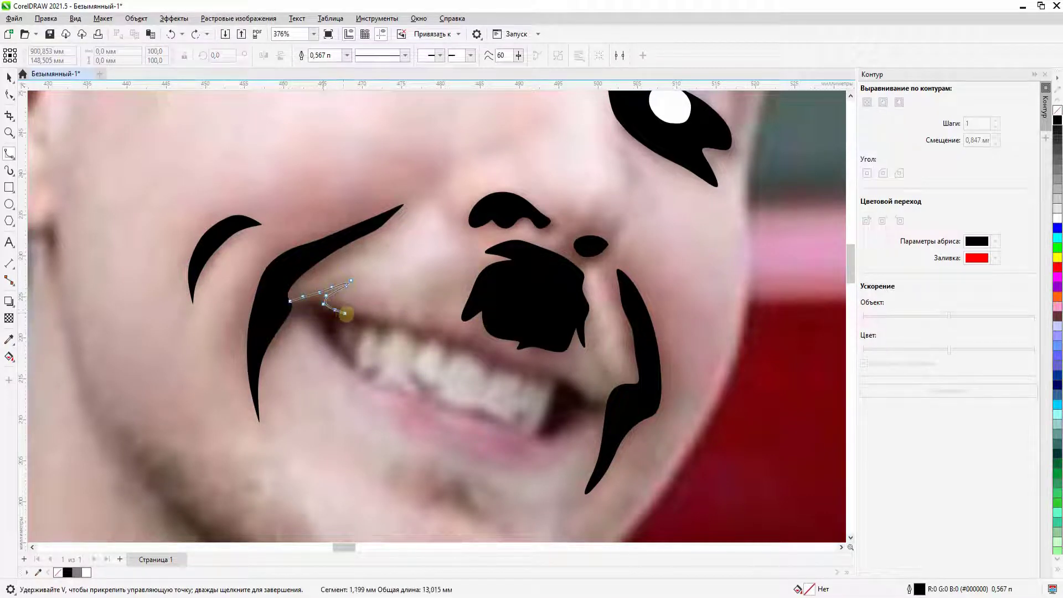
click(369, 316)
click(351, 324)
click(347, 329)
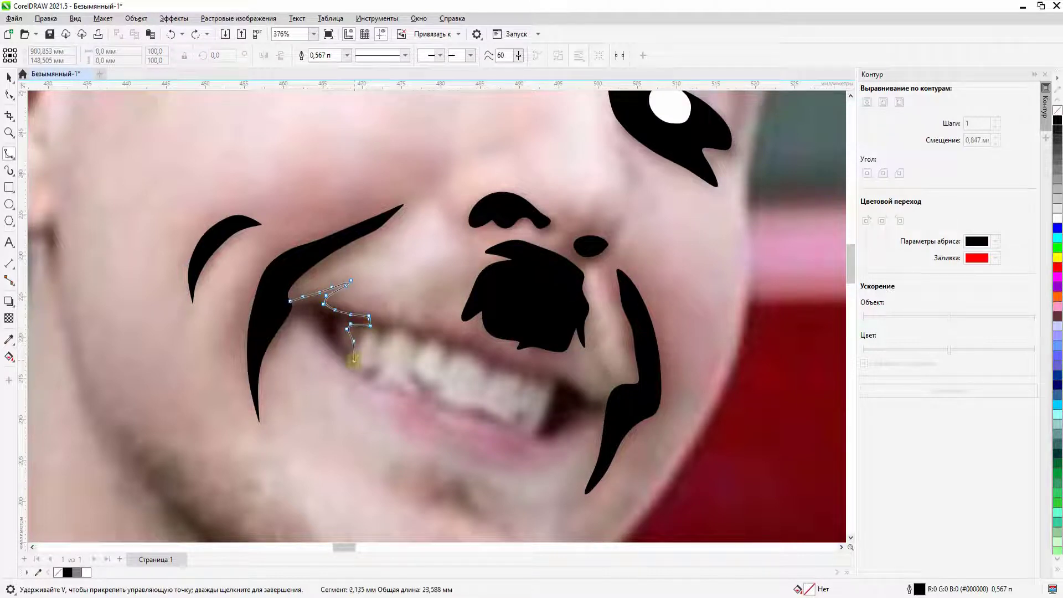
click(290, 301)
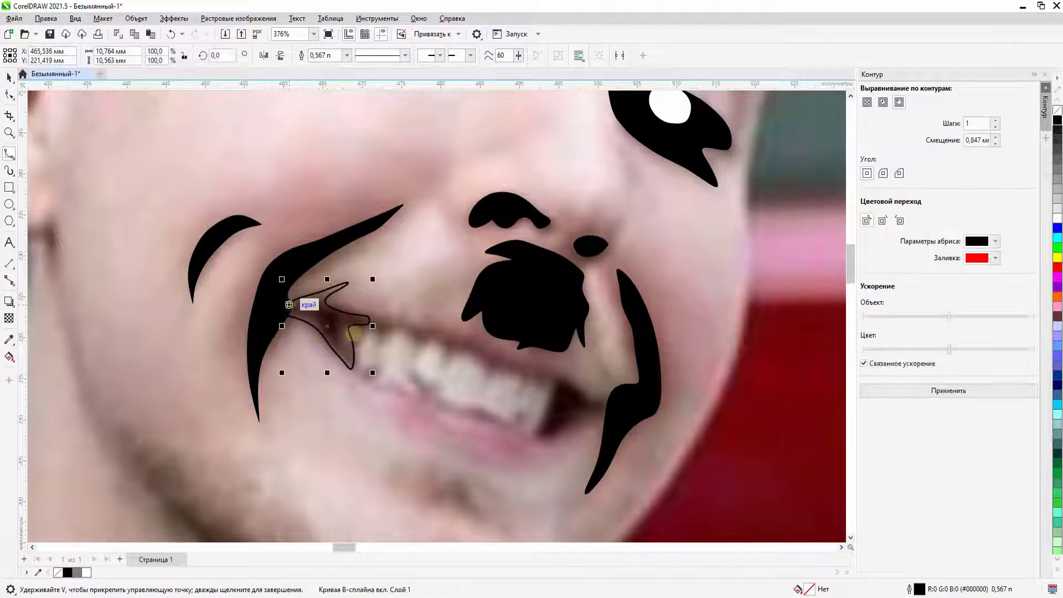
scroll(290, 302, down, 2)
scroll(291, 302, down, 2)
scroll(453, 302, up, 4)
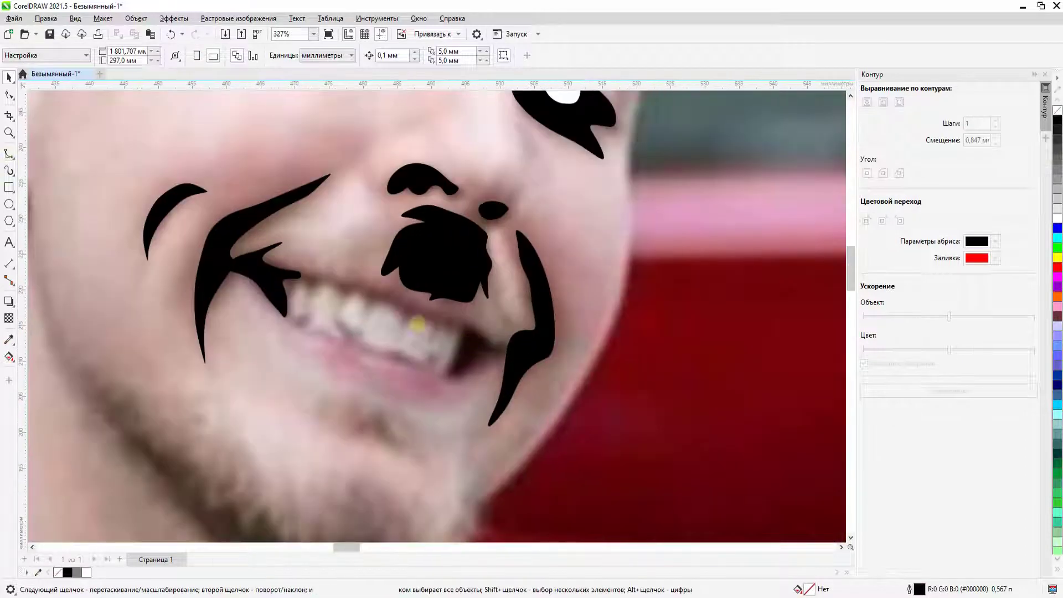
scroll(453, 302, up, 2)
Trace the right lip-corner shadow as a closed shape.
click(447, 340)
click(442, 357)
click(430, 375)
click(416, 392)
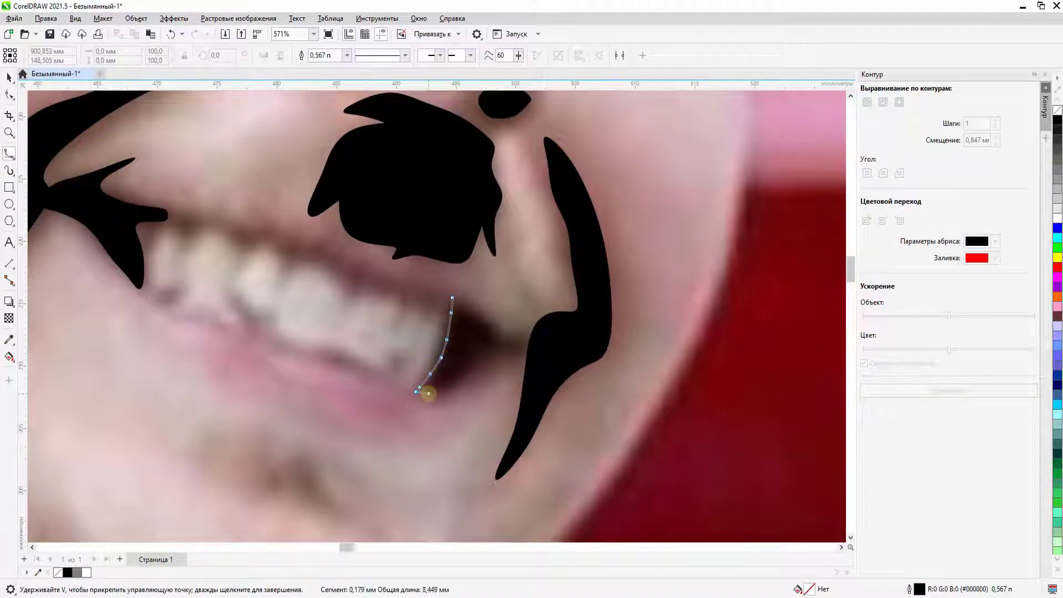
click(468, 379)
click(499, 337)
click(452, 298)
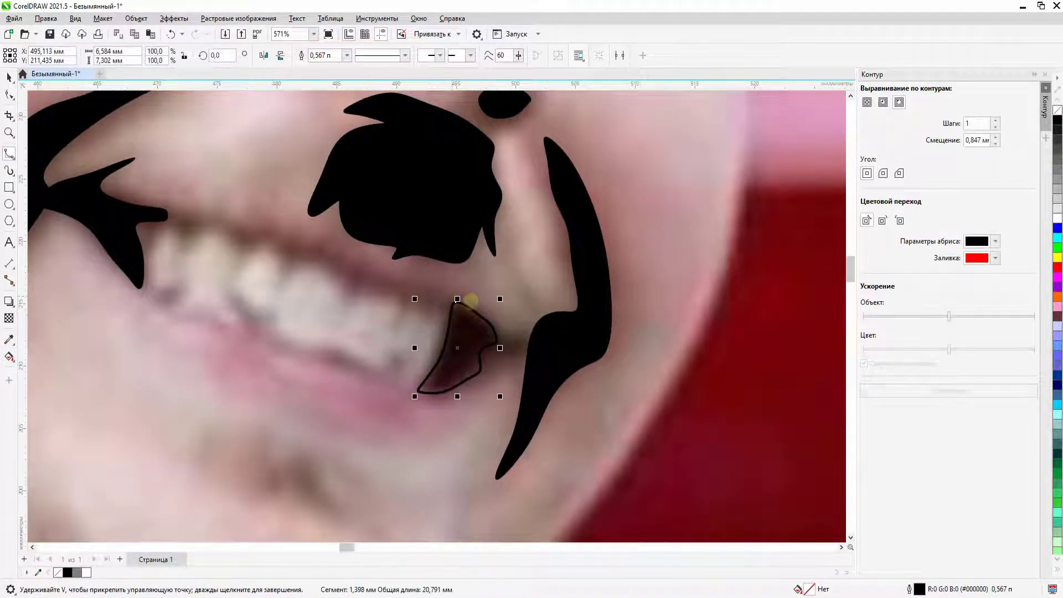
scroll(457, 299, down, 4)
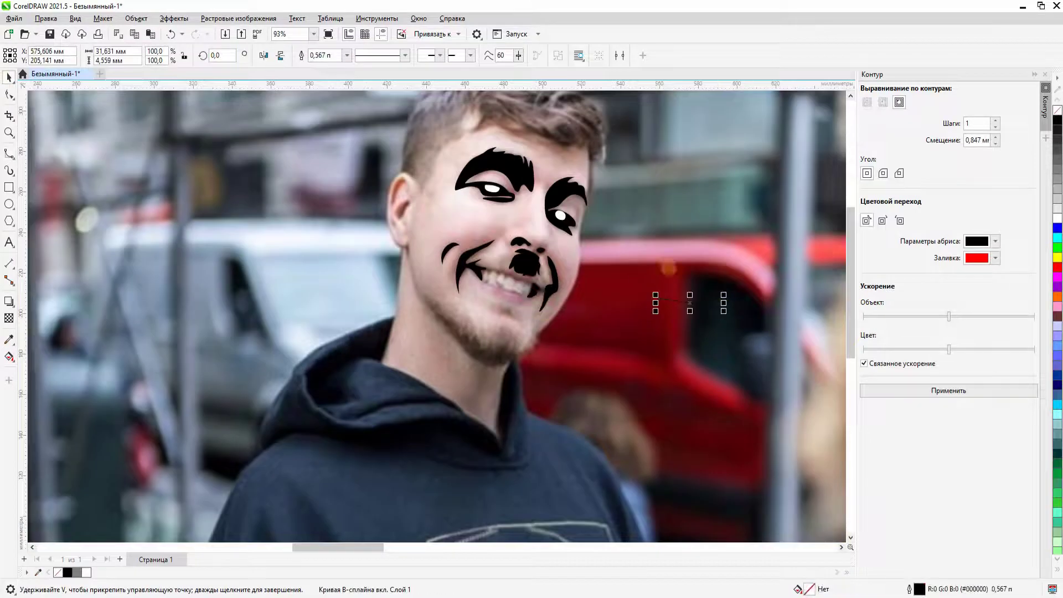
Trace the teeth outline inside the smile as a closed shape and fill it white.
scroll(496, 270, up, 2)
scroll(343, 256, up, 4)
click(332, 266)
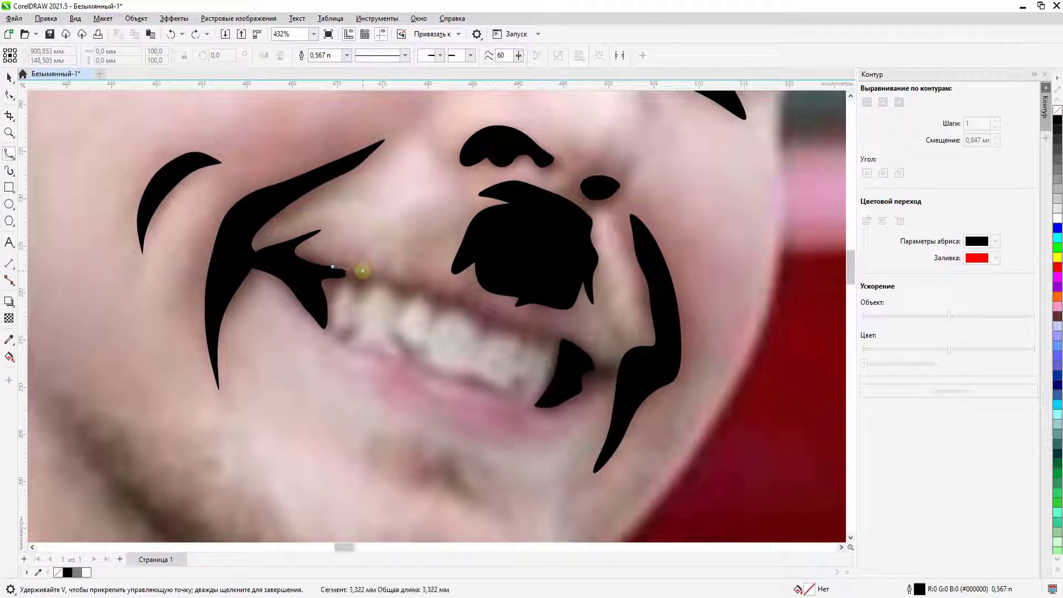
click(403, 275)
click(442, 285)
click(476, 299)
click(509, 312)
click(563, 339)
click(568, 350)
click(566, 378)
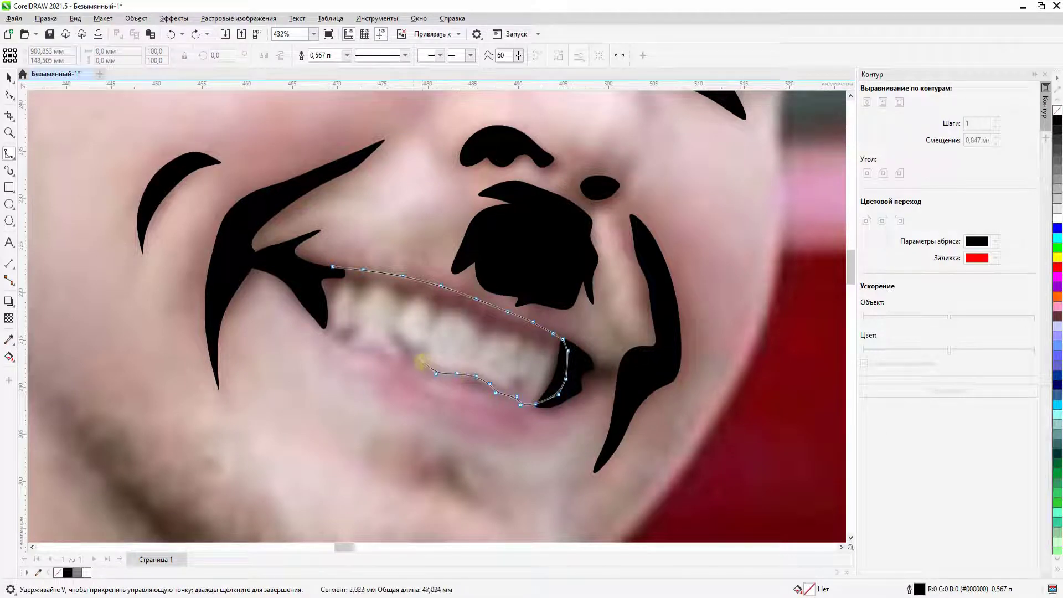
click(333, 267)
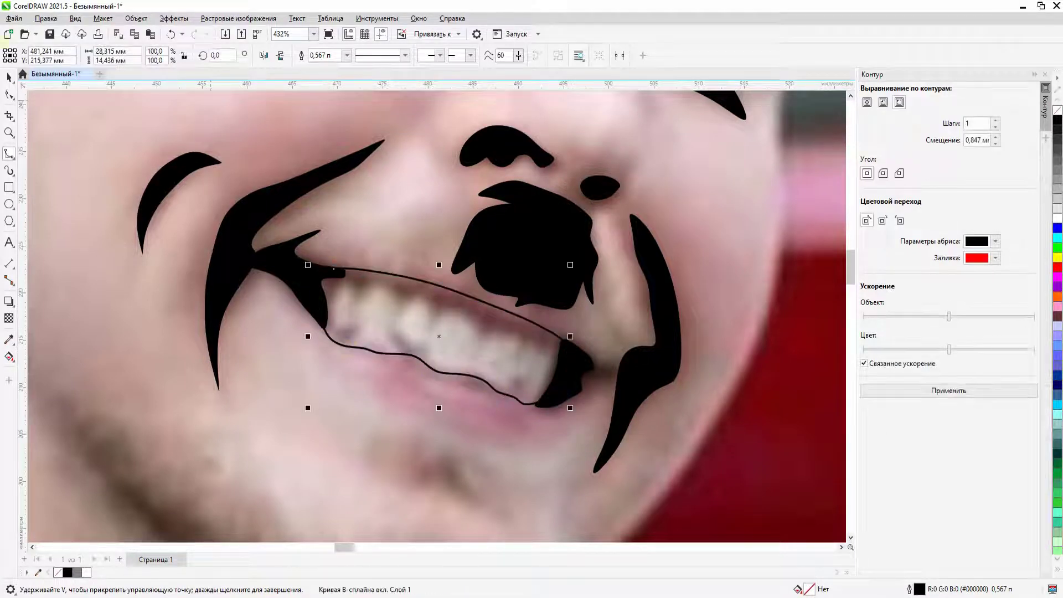
click(1058, 220)
scroll(450, 352, down, 4)
scroll(410, 332, up, 3)
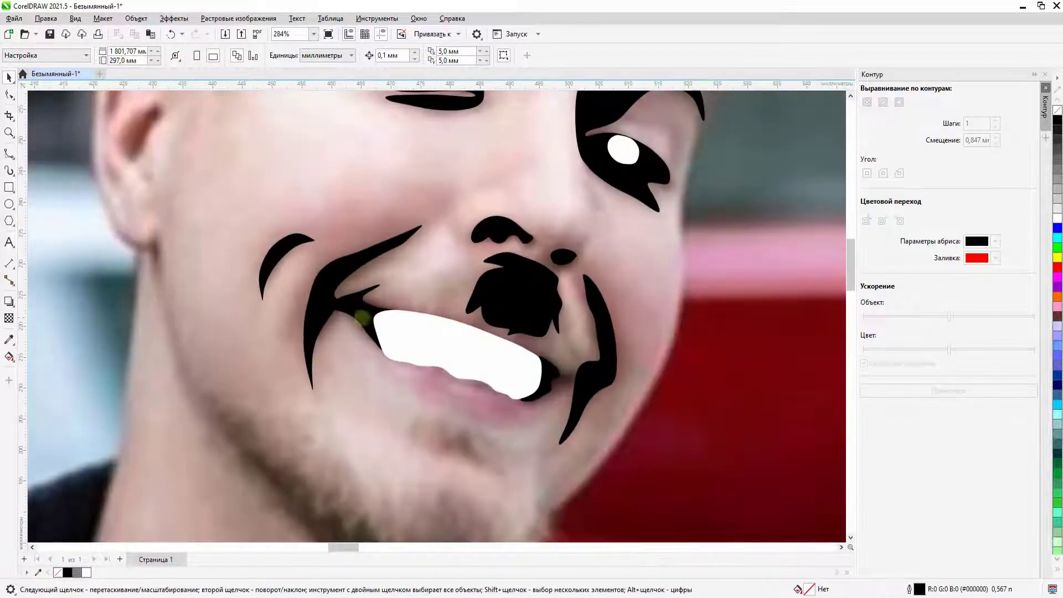
Move the small black mouth-corner piece to the right and return to the B-spline tool.
click(388, 320)
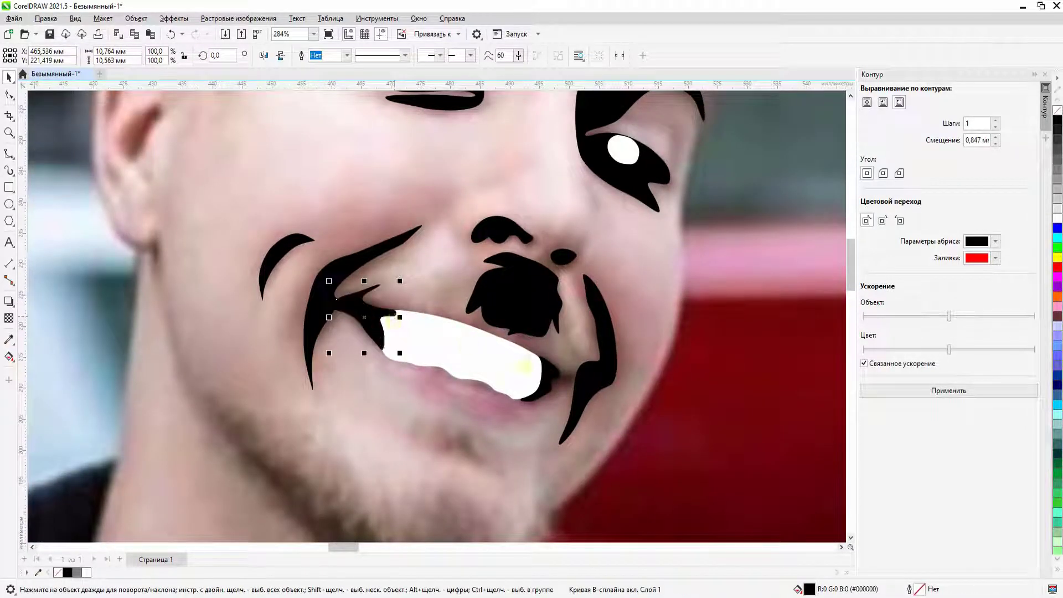
drag(392, 320, 533, 381)
scroll(533, 382, down, 3)
scroll(420, 288, up, 2)
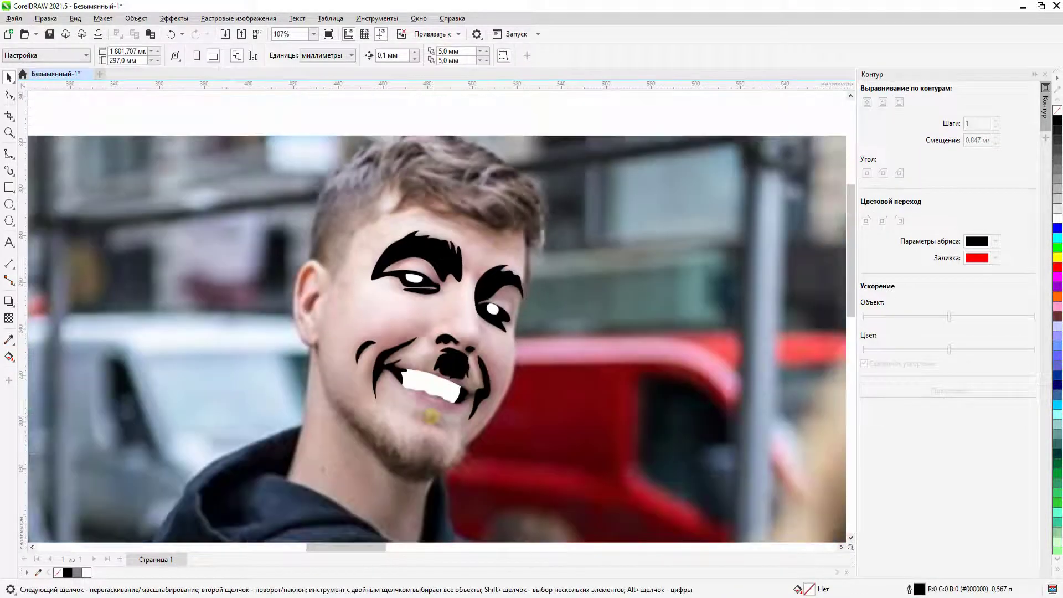
key(space)
scroll(378, 253, up, 3)
scroll(343, 346, up, 1)
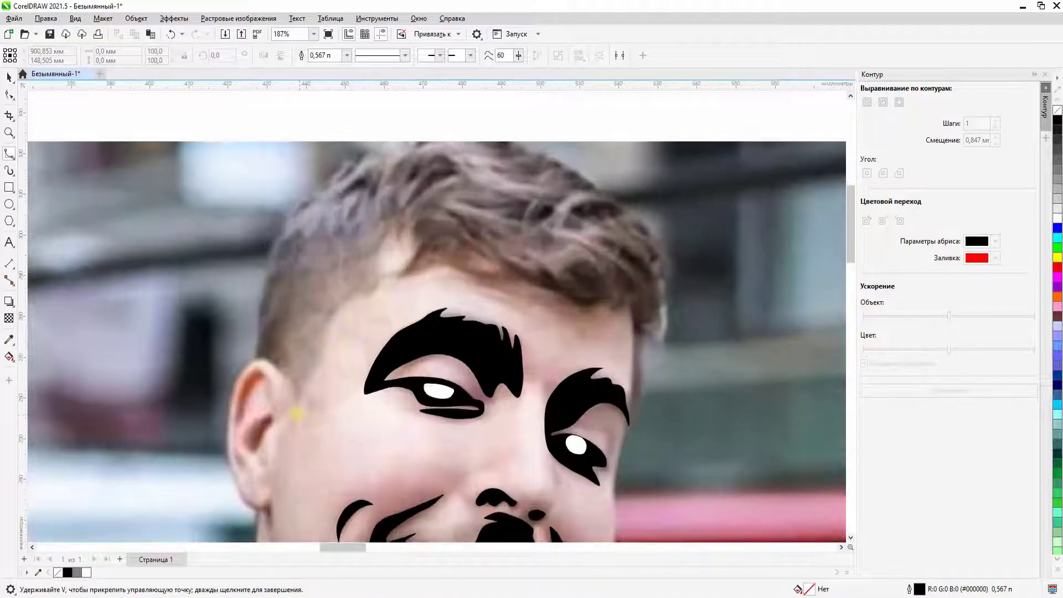
Trace the hair from the hairline over the top of the head down to the ear, finishing with a double-click.
click(297, 411)
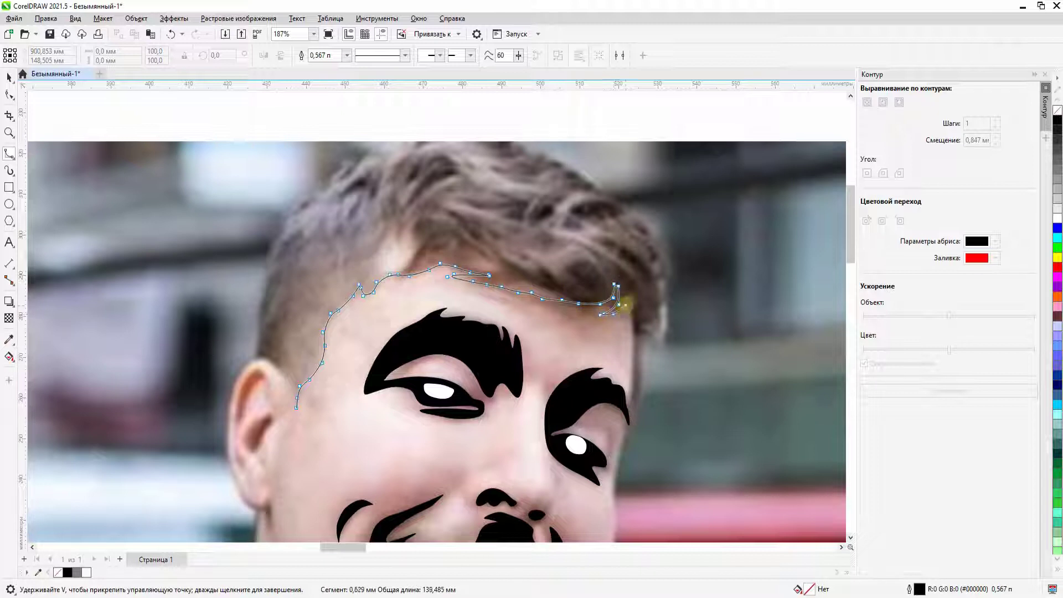
drag(625, 303, 625, 439)
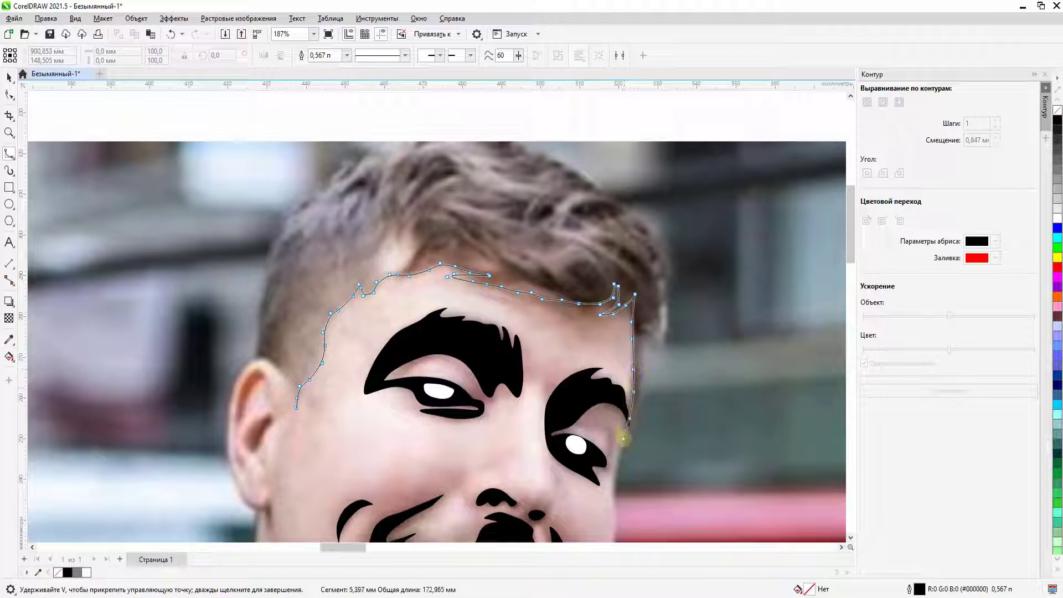
drag(657, 343, 667, 242)
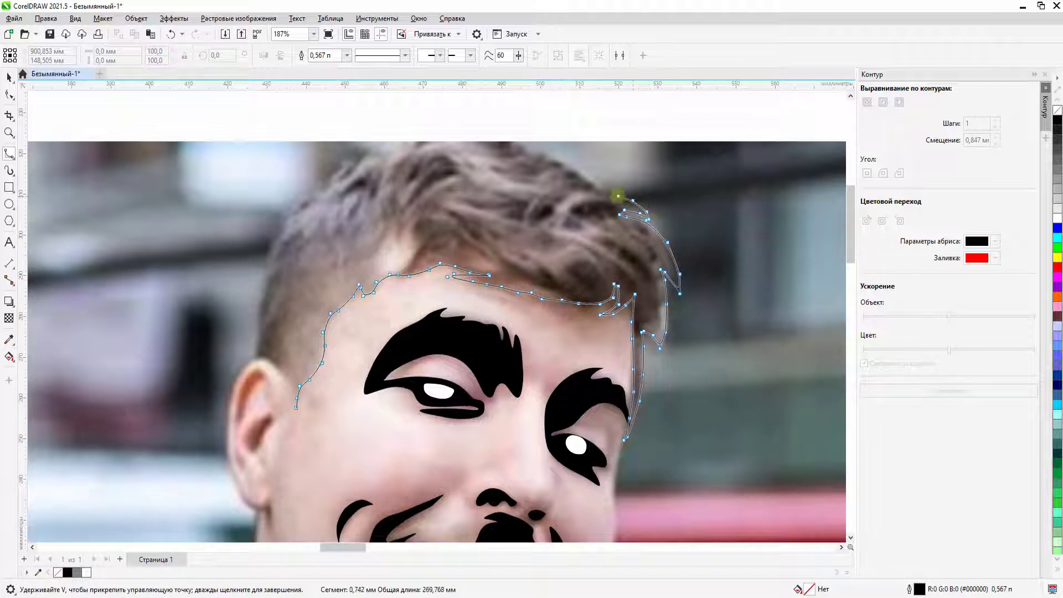
scroll(605, 195, up, 1)
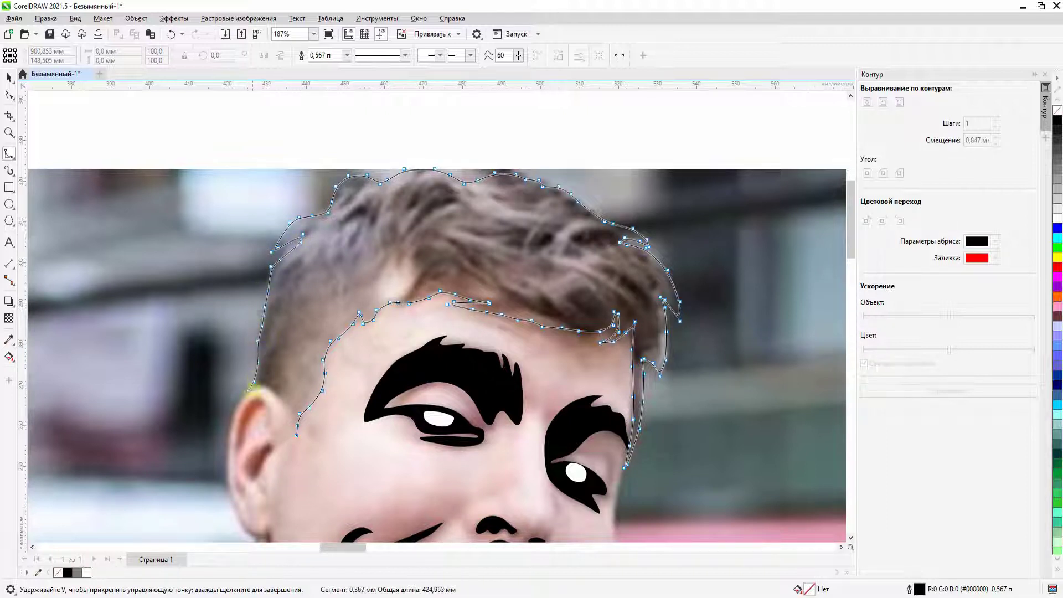
click(287, 442)
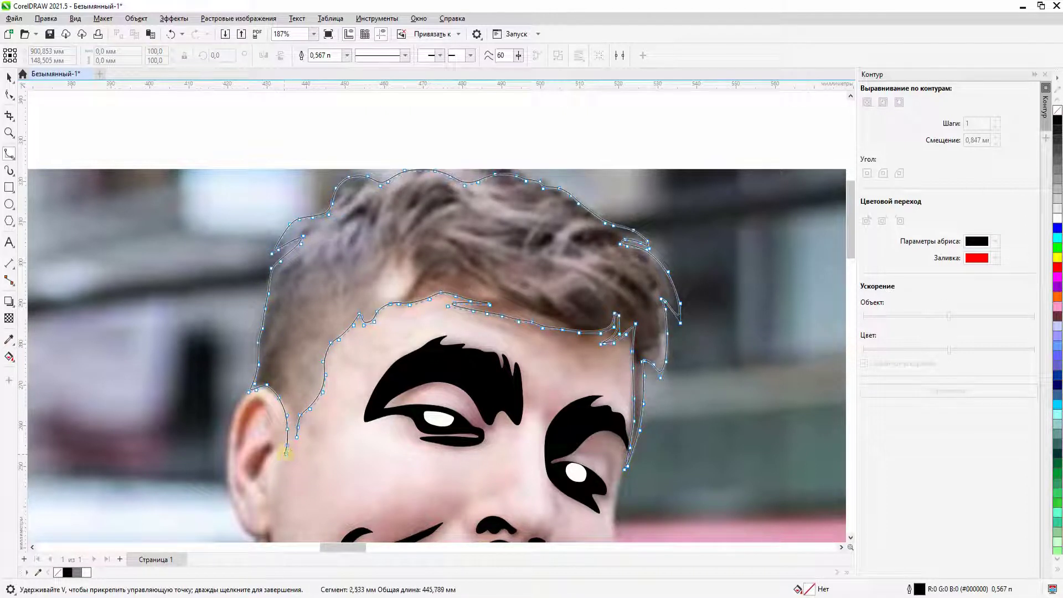
double_click(287, 449)
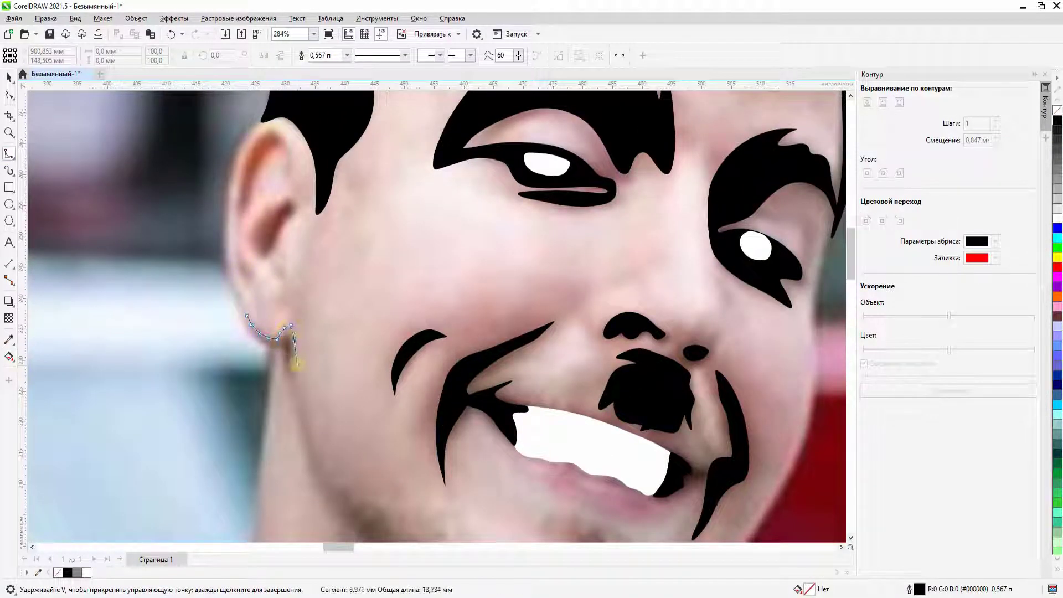
Trace the beard from the ear down the jaw, toward the chin and under the lower lip.
click(311, 433)
scroll(329, 292, down, 3)
click(358, 337)
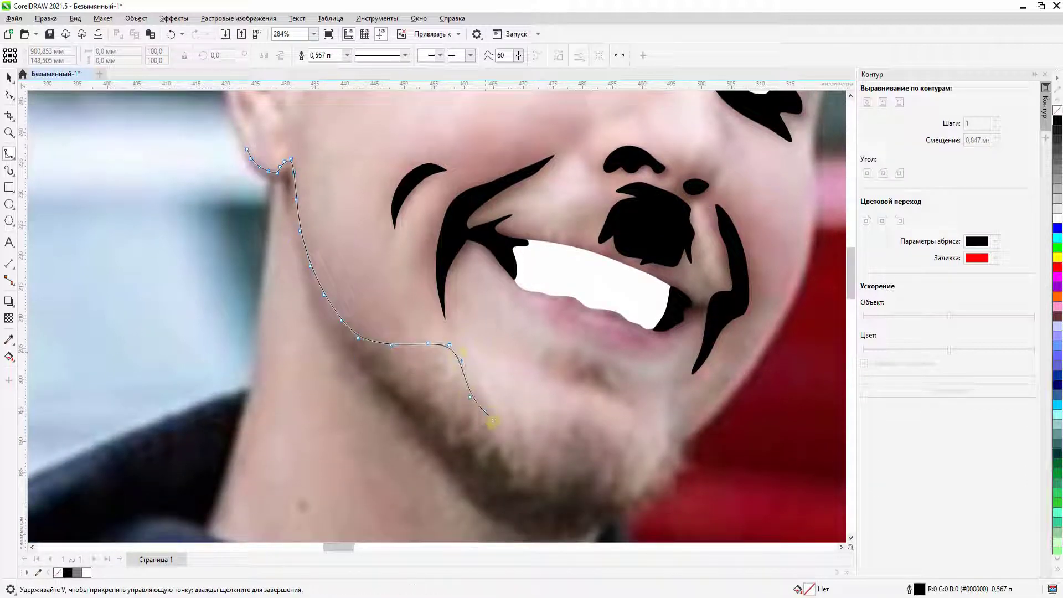
click(505, 447)
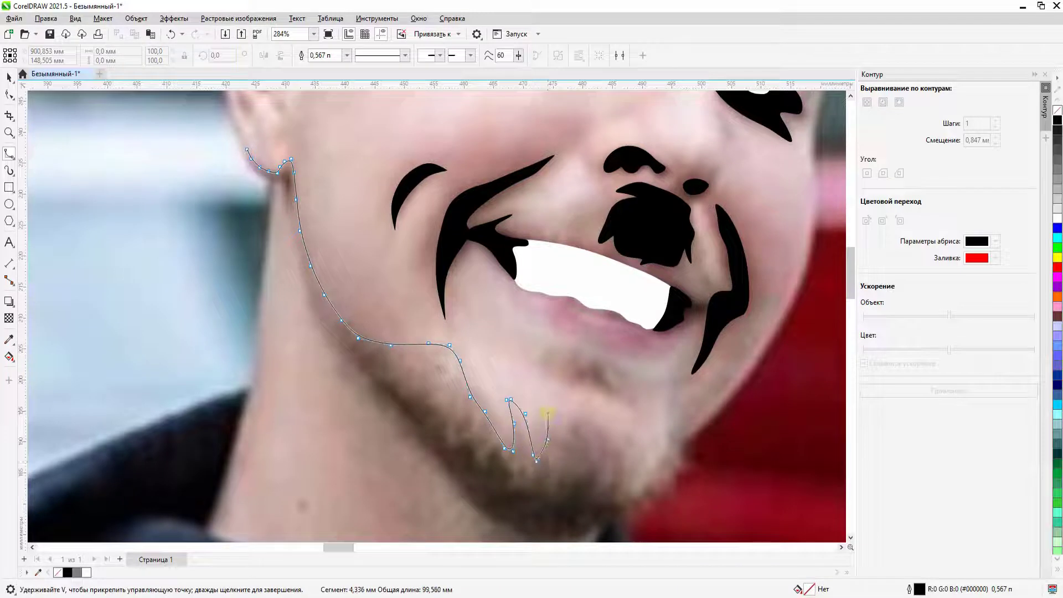
click(566, 399)
click(567, 378)
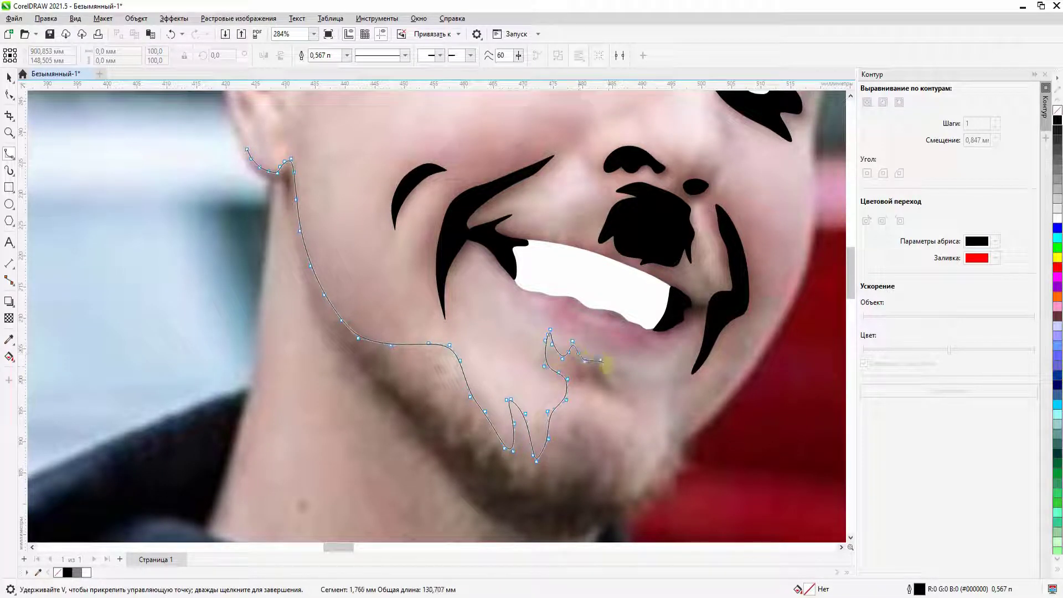
click(649, 360)
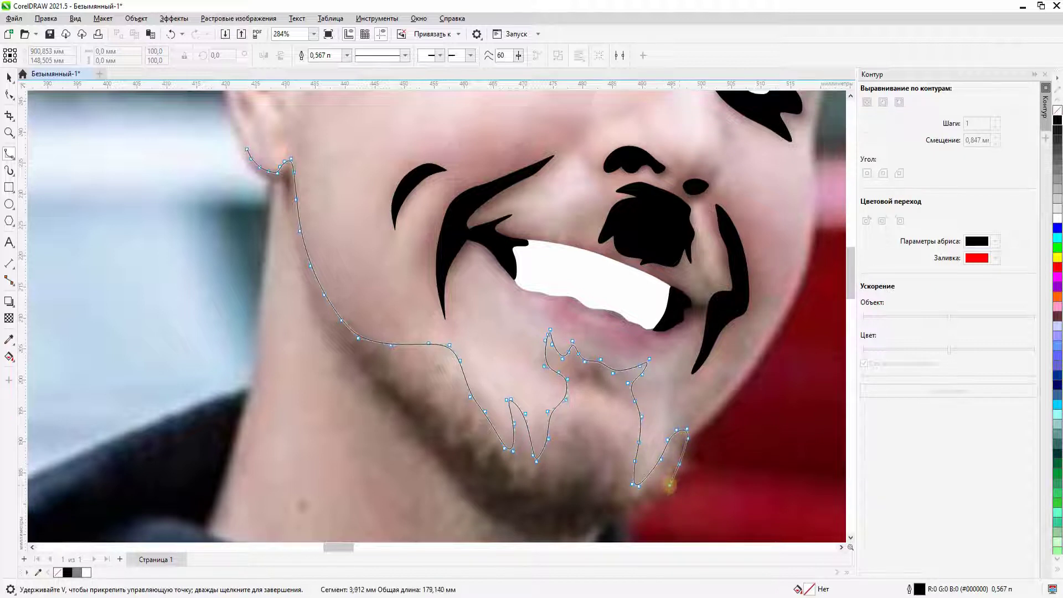
click(670, 485)
Finish the beard outline along the jawline and close it into a black shape.
scroll(654, 443, down, 3)
mouse_move(621, 397)
mouse_down()
mouse_move(587, 424)
mouse_move(518, 427)
mouse_move(439, 350)
mouse_up()
click(370, 277)
scroll(352, 361, up, 3)
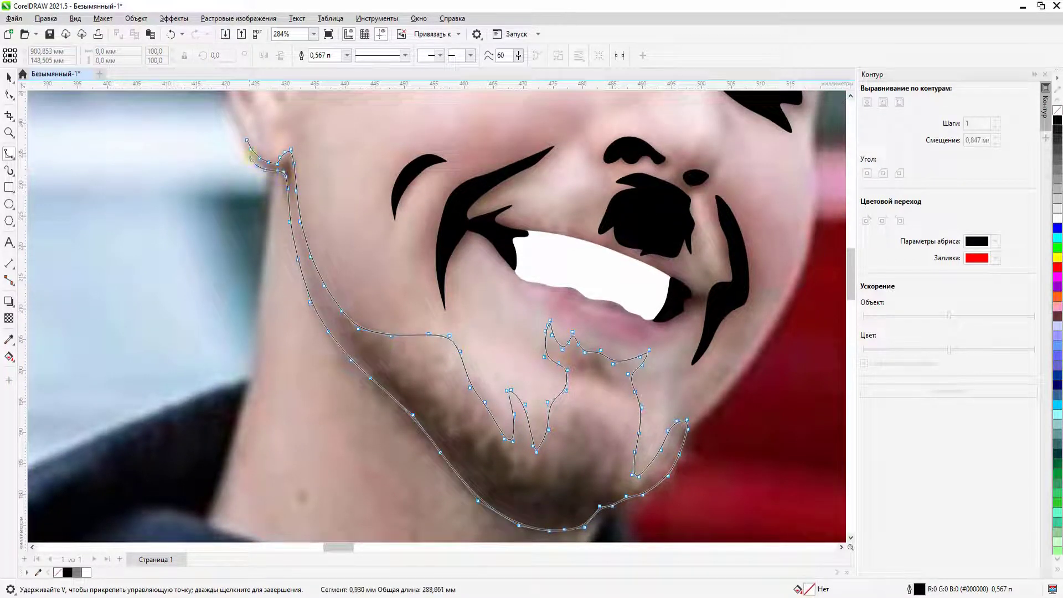
click(247, 141)
scroll(470, 262, down, 5)
Trace a small shape down the ear's inner fold, then undo the misdrawn attempt.
scroll(470, 262, up, 2)
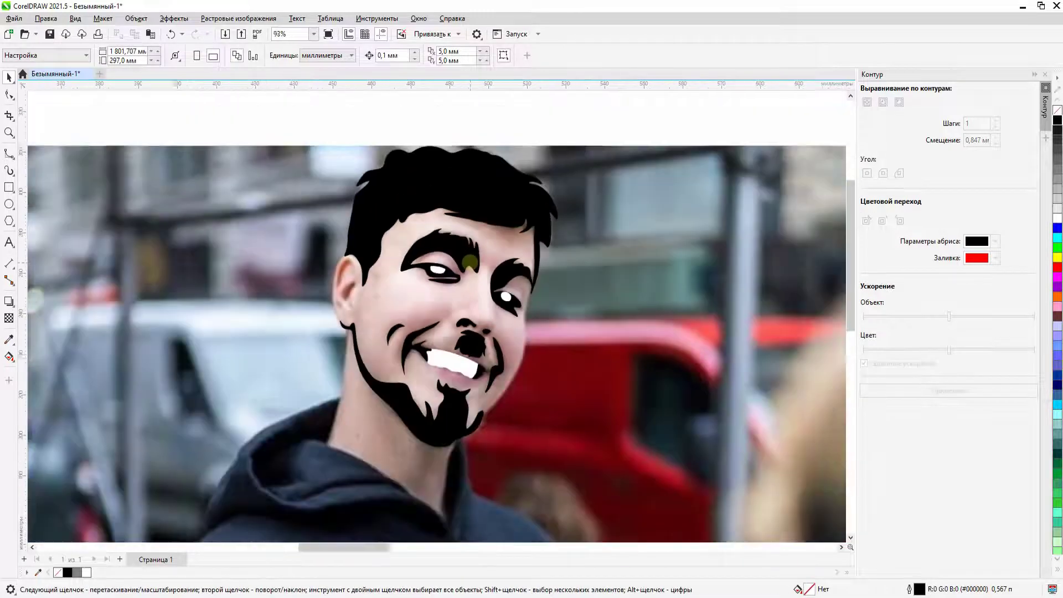
scroll(469, 262, up, 1)
key(space)
scroll(465, 266, up, 1)
scroll(458, 268, down, 1)
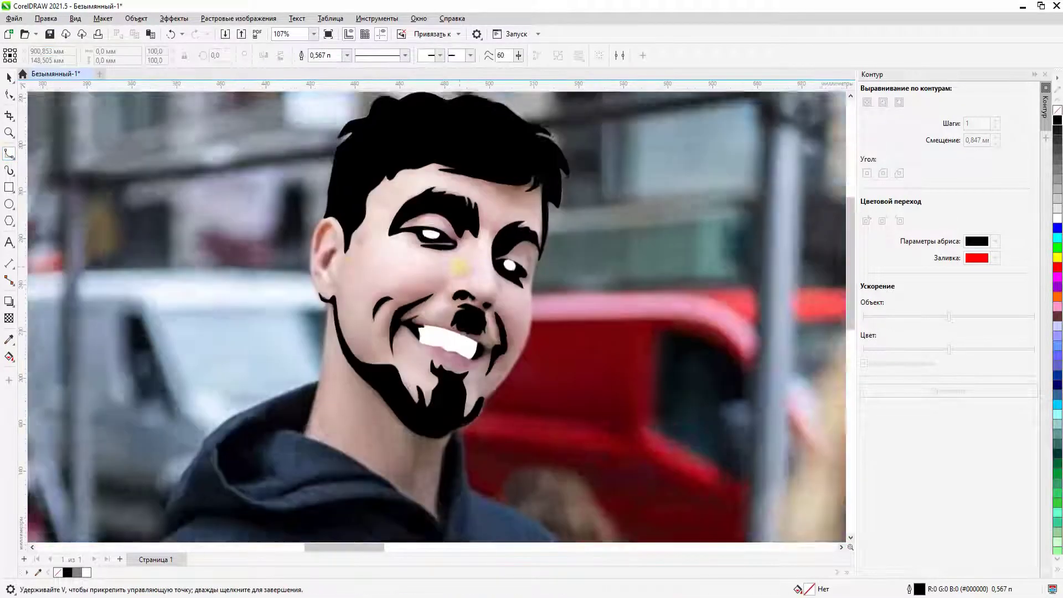
scroll(368, 271, up, 2)
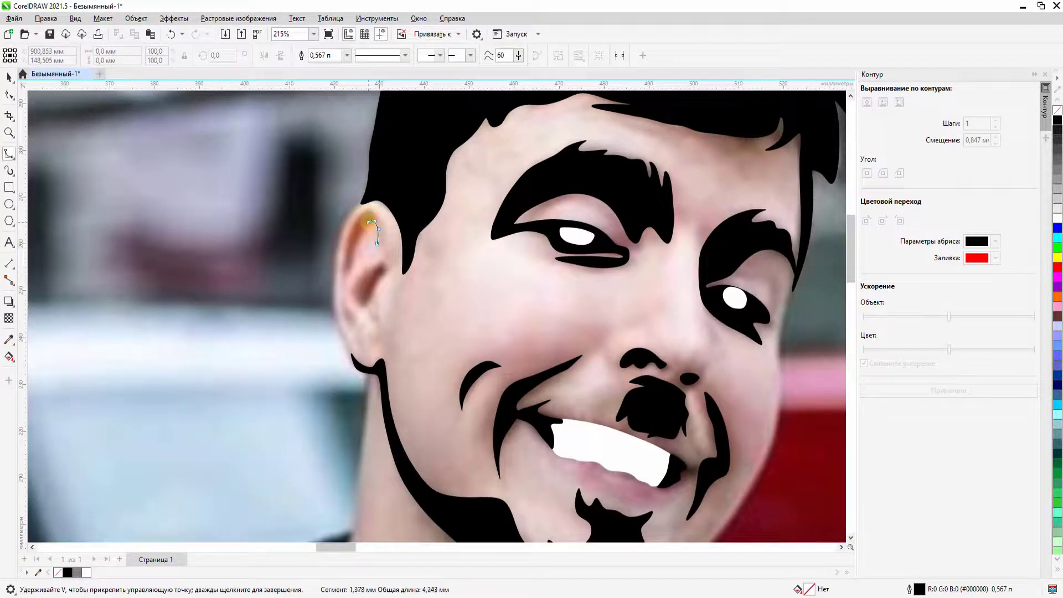
click(352, 257)
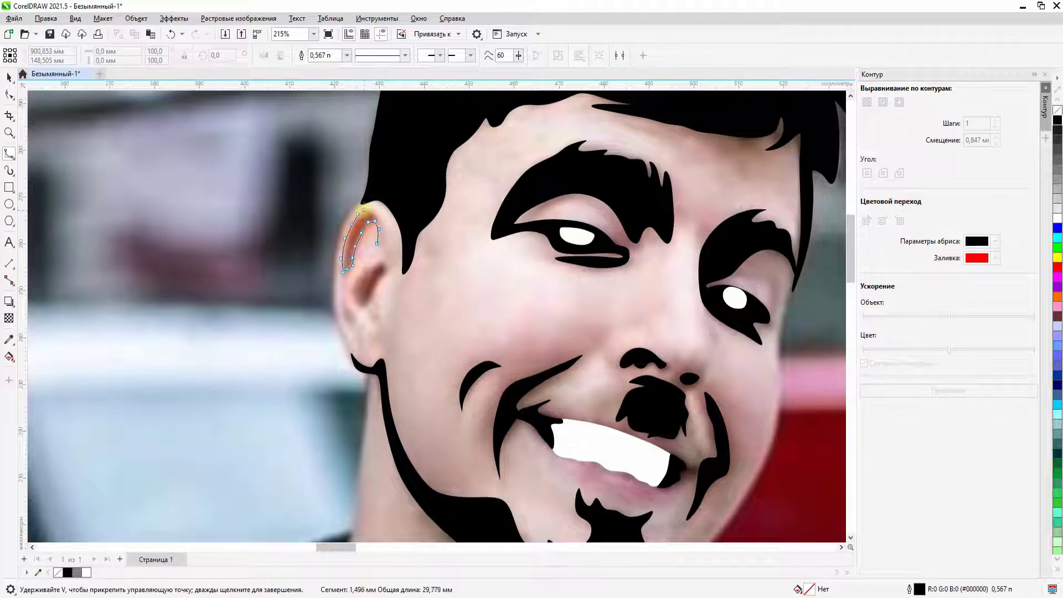
click(370, 211)
key(ctrl+z)
scroll(365, 213, up, 3)
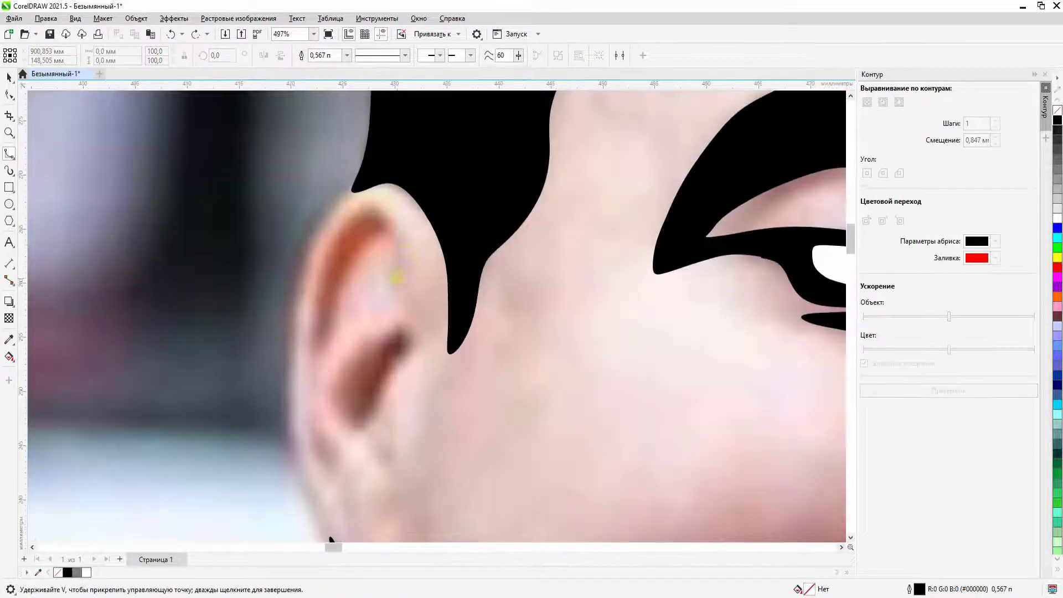
Trace the upper ear hollow as a closed curve.
click(400, 227)
click(392, 207)
click(370, 196)
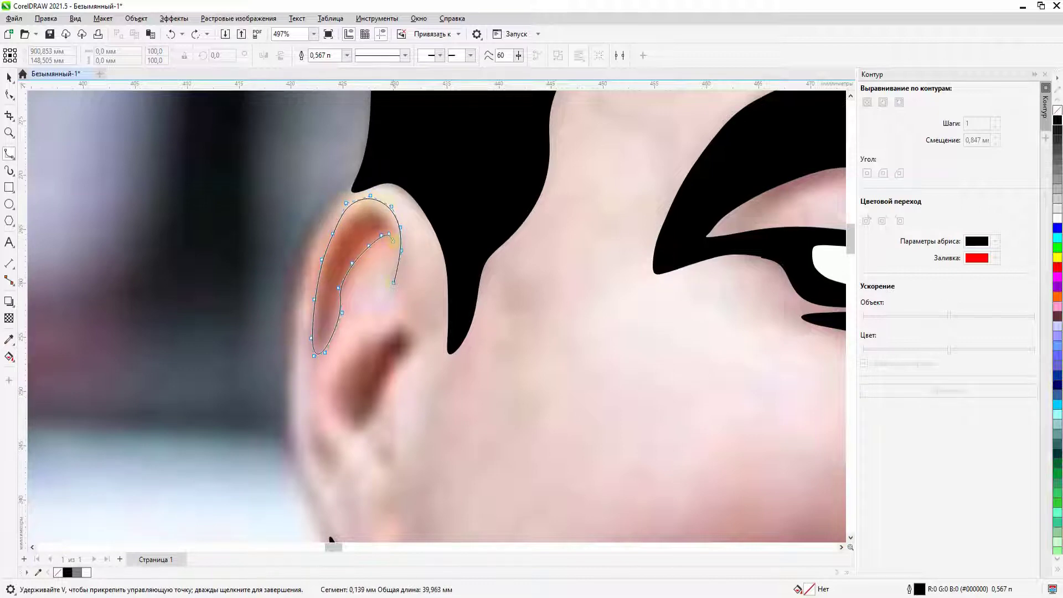
double_click(391, 240)
scroll(392, 249, down, 3)
scroll(392, 254, up, 4)
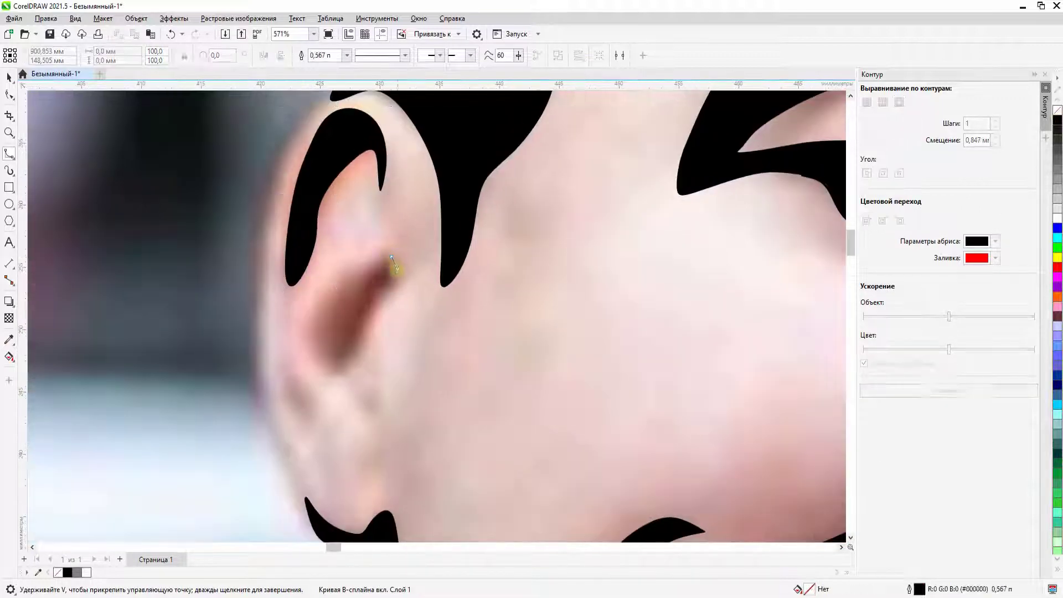
Trace the lower ear hollow with six points and close the shape.
click(391, 256)
click(395, 271)
click(377, 290)
click(371, 314)
click(360, 343)
click(333, 376)
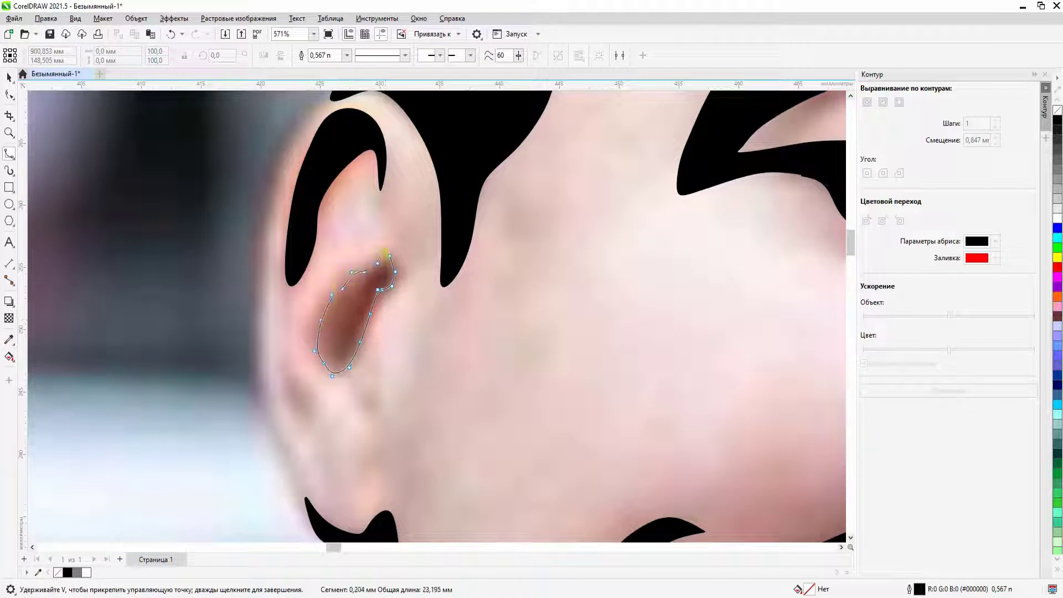
click(388, 254)
scroll(387, 254, down, 3)
scroll(388, 253, down, 3)
scroll(387, 254, up, 5)
Switch to smooth spline curve mode and close the small shape at the ear's edge.
click(9, 154)
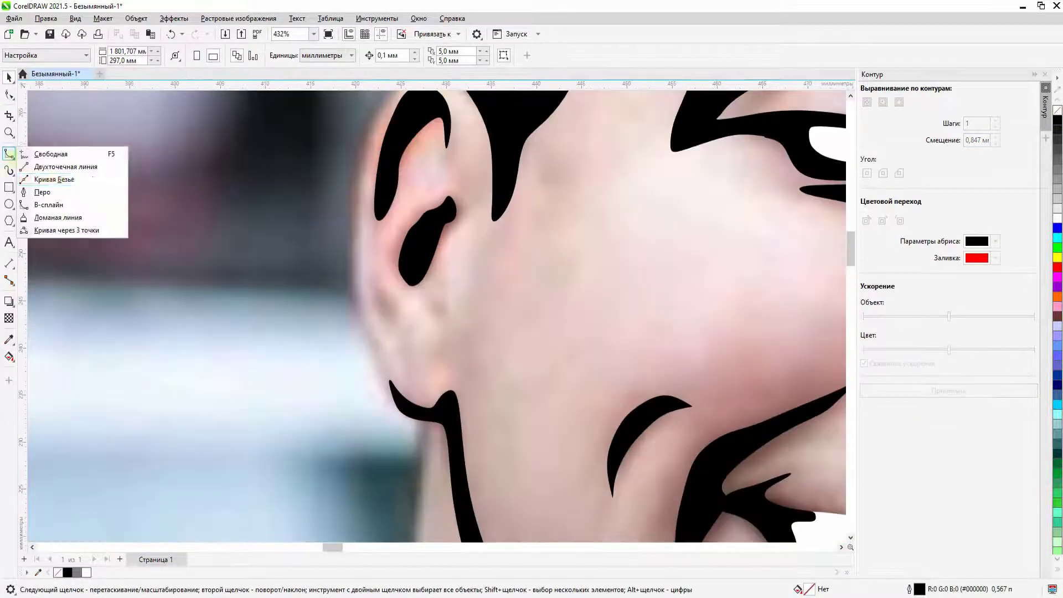
scroll(309, 250, up, 1)
click(9, 154)
click(49, 205)
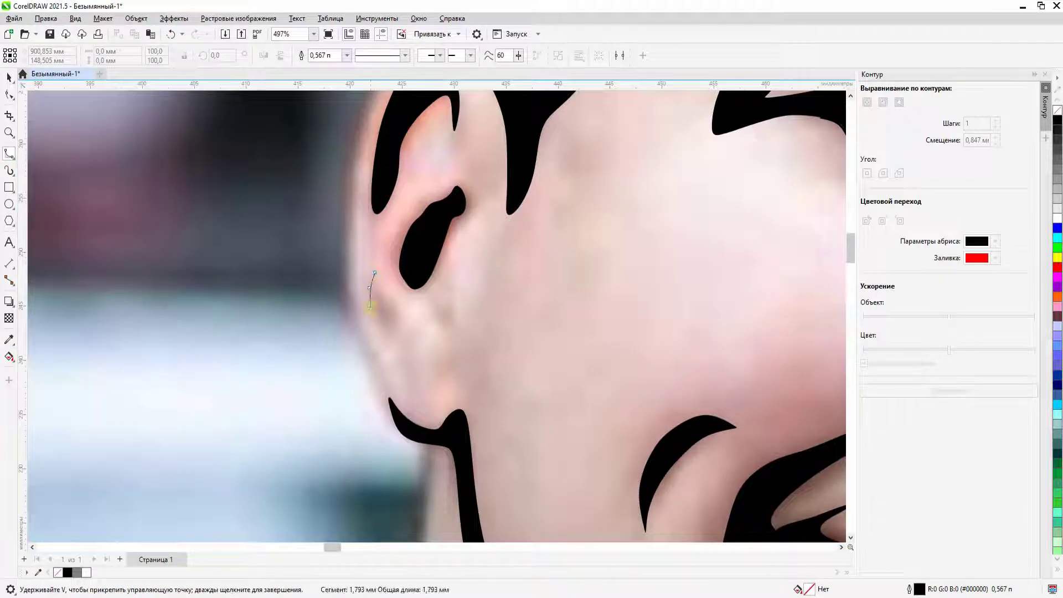
click(375, 273)
scroll(382, 292, down, 10)
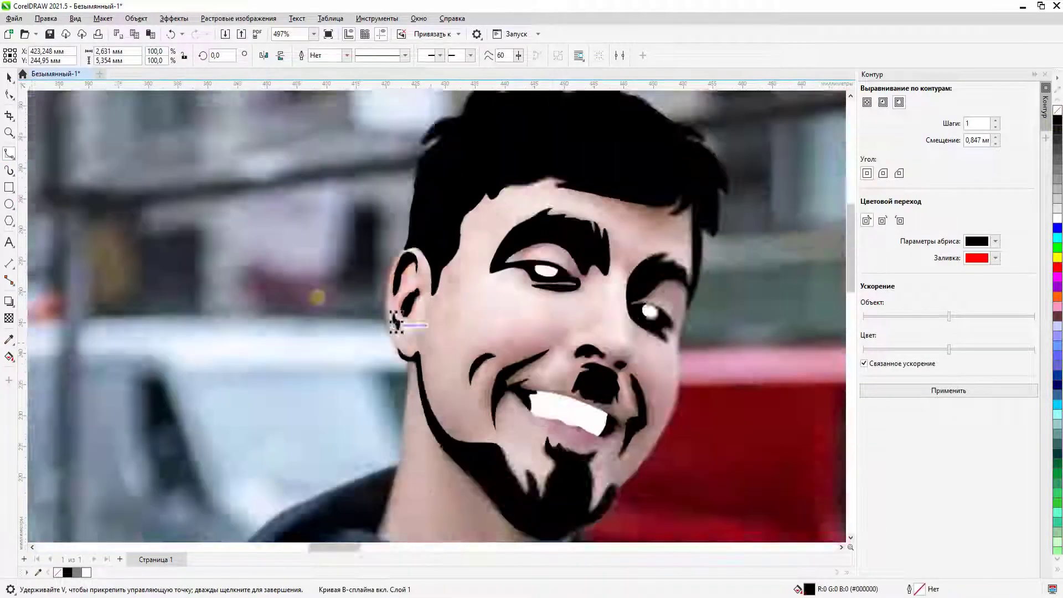
key(space)
scroll(343, 238, up, 3)
Start the head outline at the hair's edge, tracing down the back of the ear and neck.
key(space)
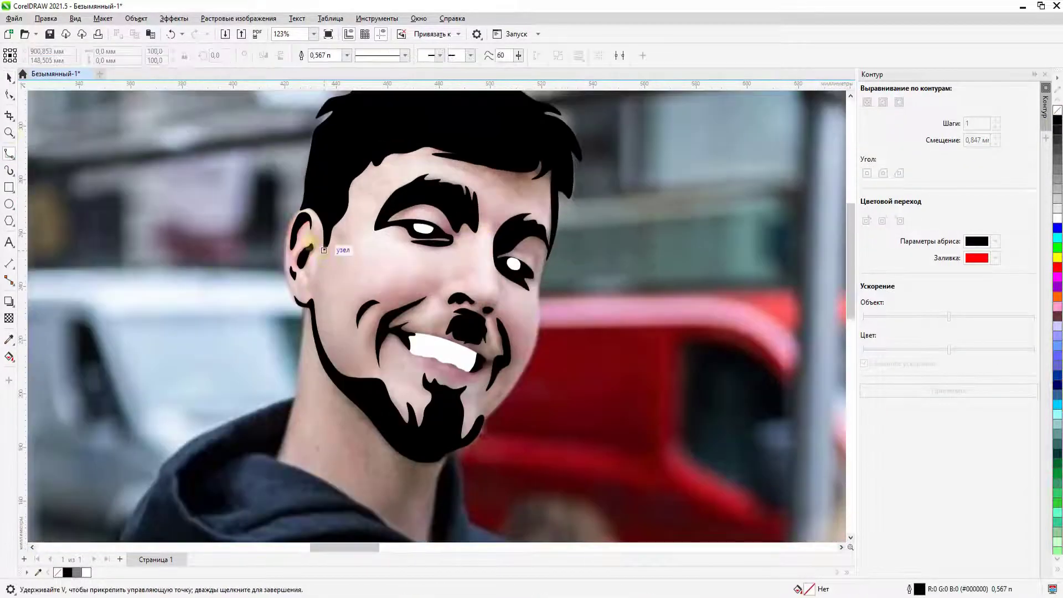
scroll(344, 238, up, 2)
click(325, 160)
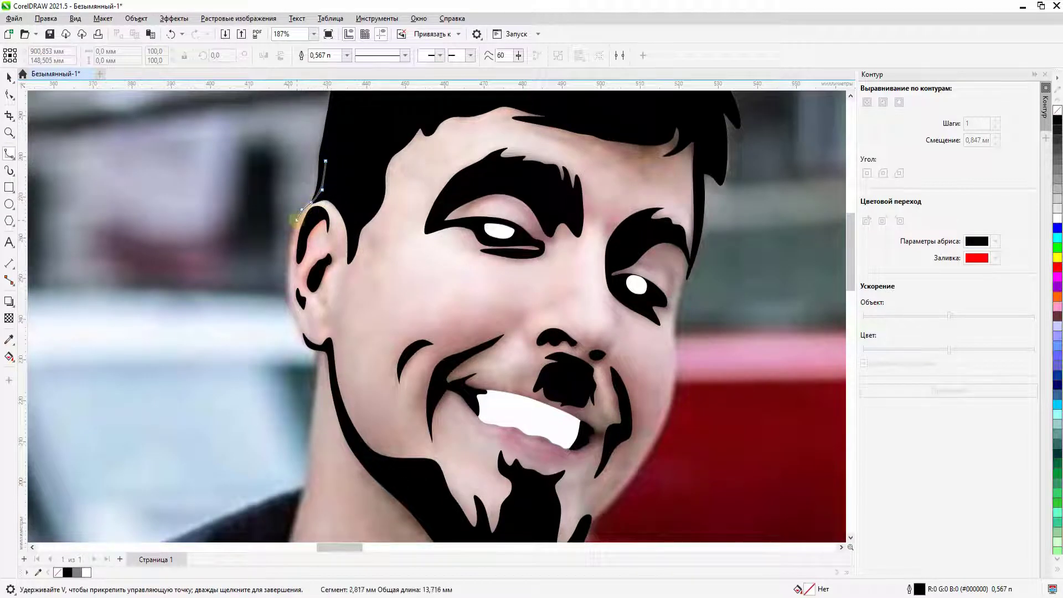
click(287, 253)
click(286, 266)
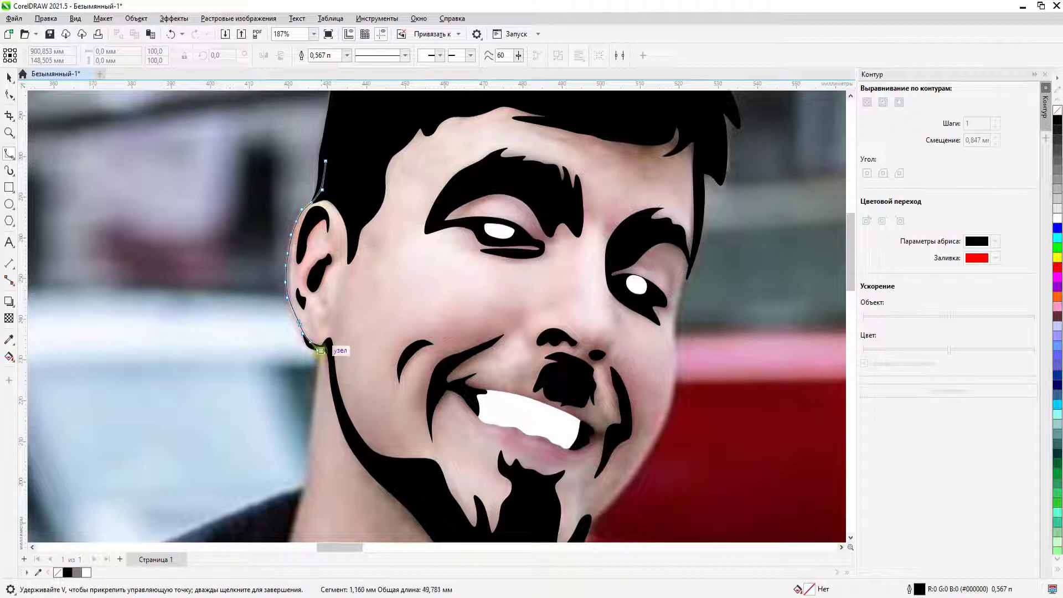
scroll(311, 428, down, 3)
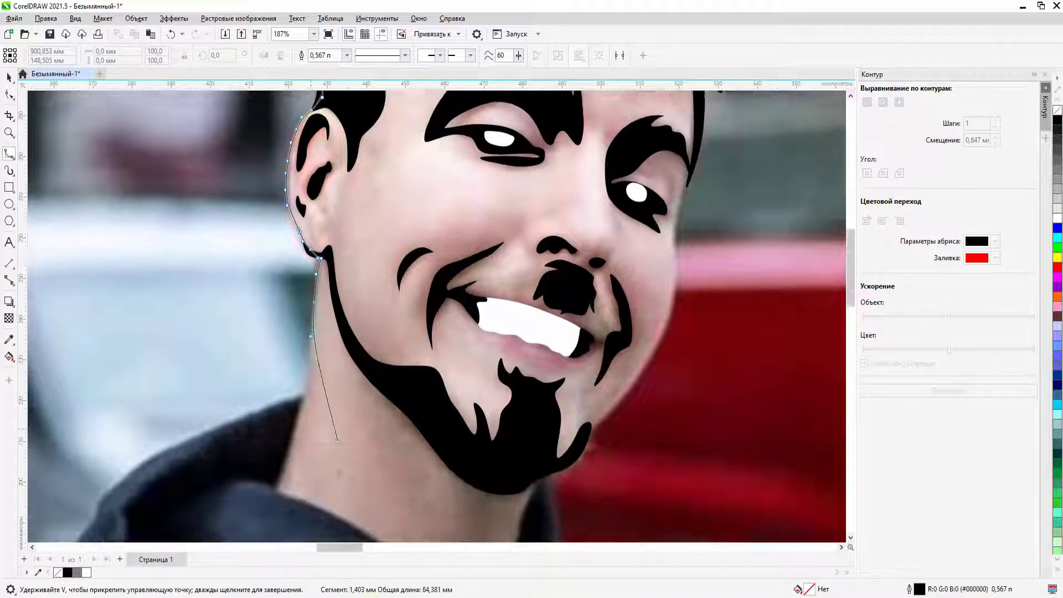
click(307, 352)
click(295, 411)
click(285, 439)
click(275, 464)
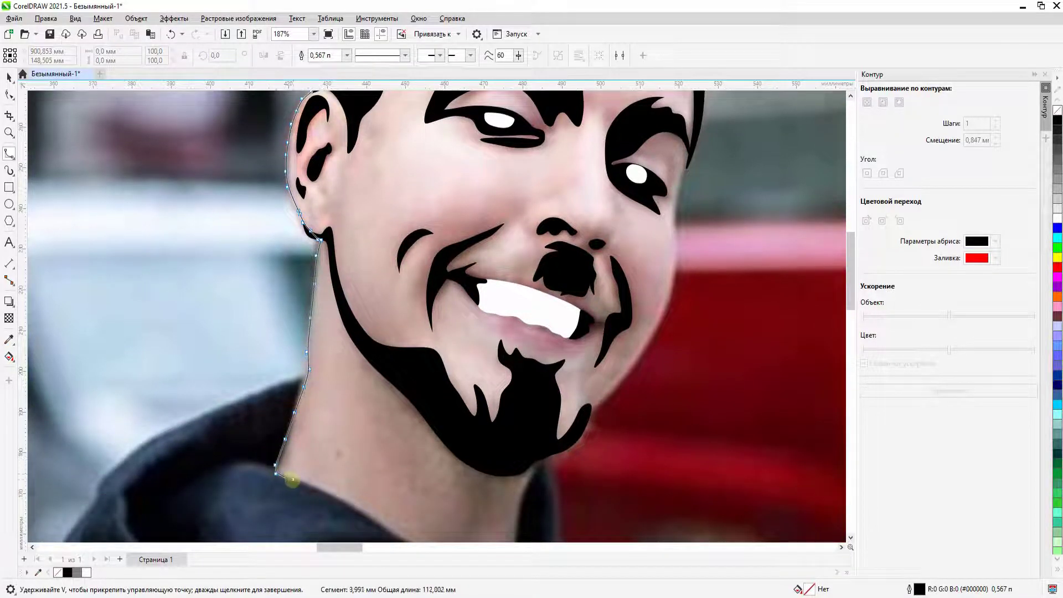
scroll(286, 476, down, 2)
Continue the outline along the hood neckline, up the right side of the neck and jaw.
click(337, 430)
click(402, 470)
scroll(500, 529, down, 2)
click(509, 487)
click(514, 432)
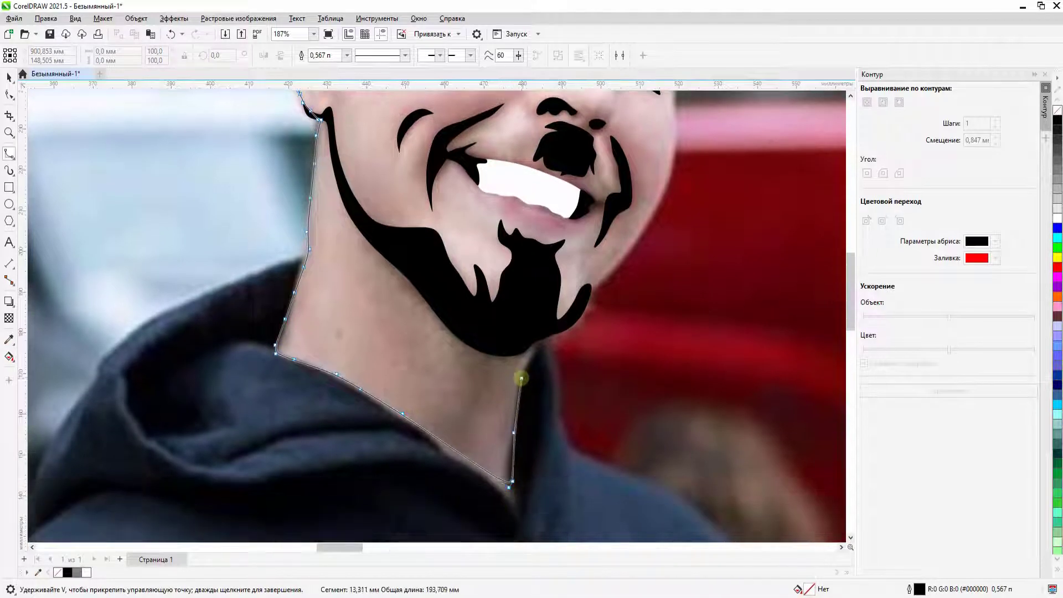
click(521, 378)
click(550, 327)
click(592, 290)
click(616, 267)
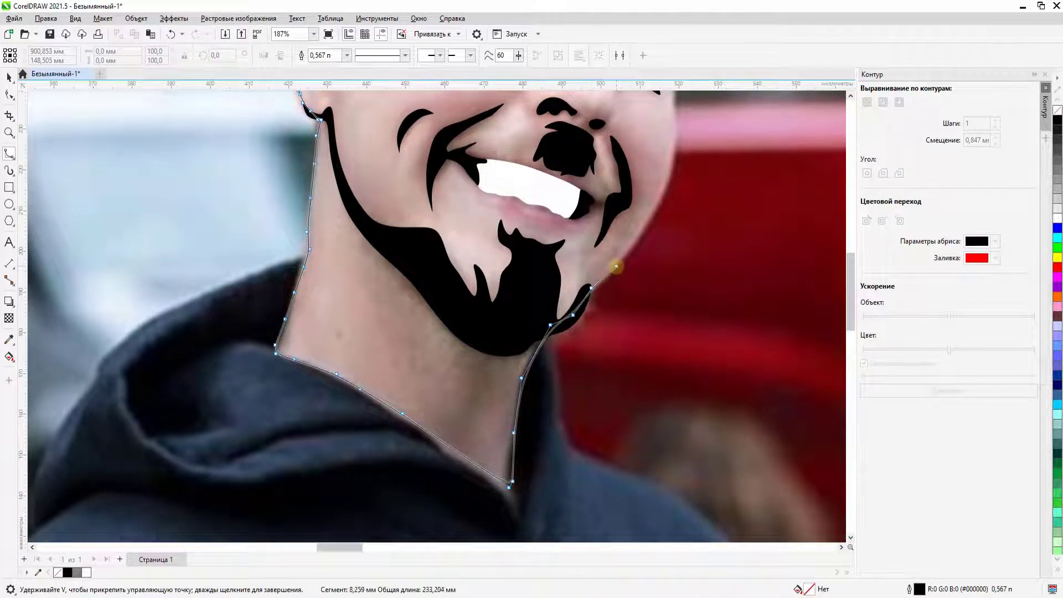
click(636, 243)
scroll(664, 233, up, 2)
scroll(692, 249, up, 2)
Trace the outline up the right cheek toward the hair.
click(658, 305)
click(667, 283)
click(675, 254)
scroll(676, 238, up, 4)
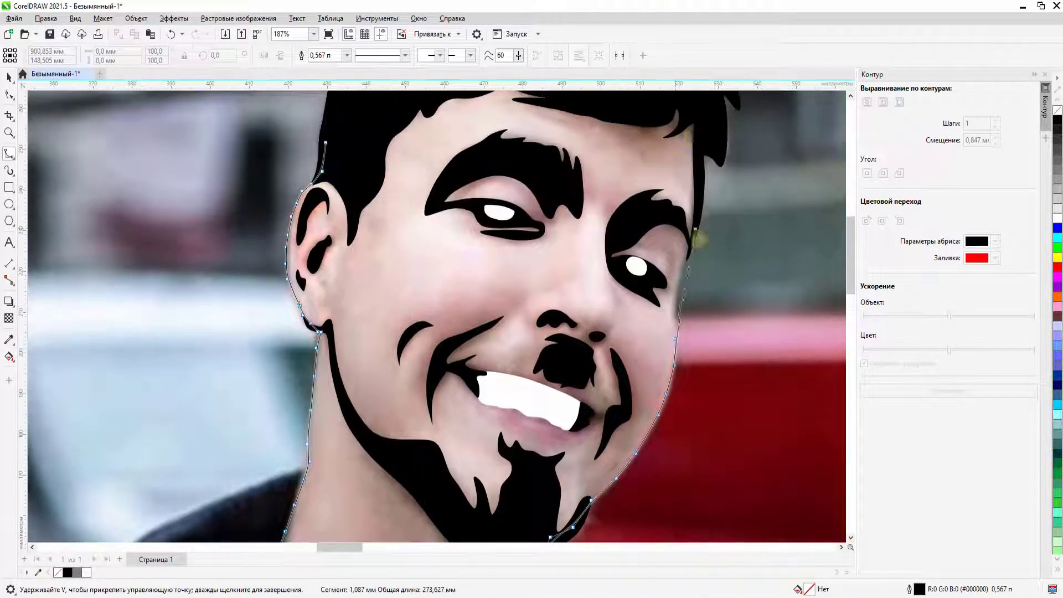
click(672, 313)
click(678, 282)
click(686, 258)
click(700, 225)
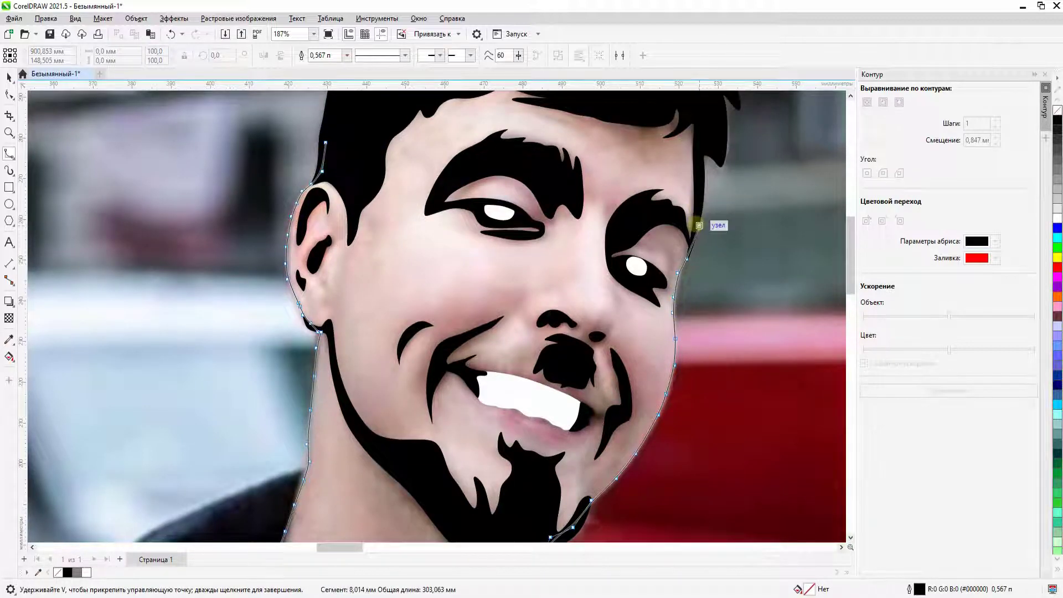
click(698, 149)
scroll(699, 150, up, 4)
Close the head-and-neck outline across the top and fill it with 30% Black.
click(559, 124)
click(432, 138)
double_click(325, 244)
key(space)
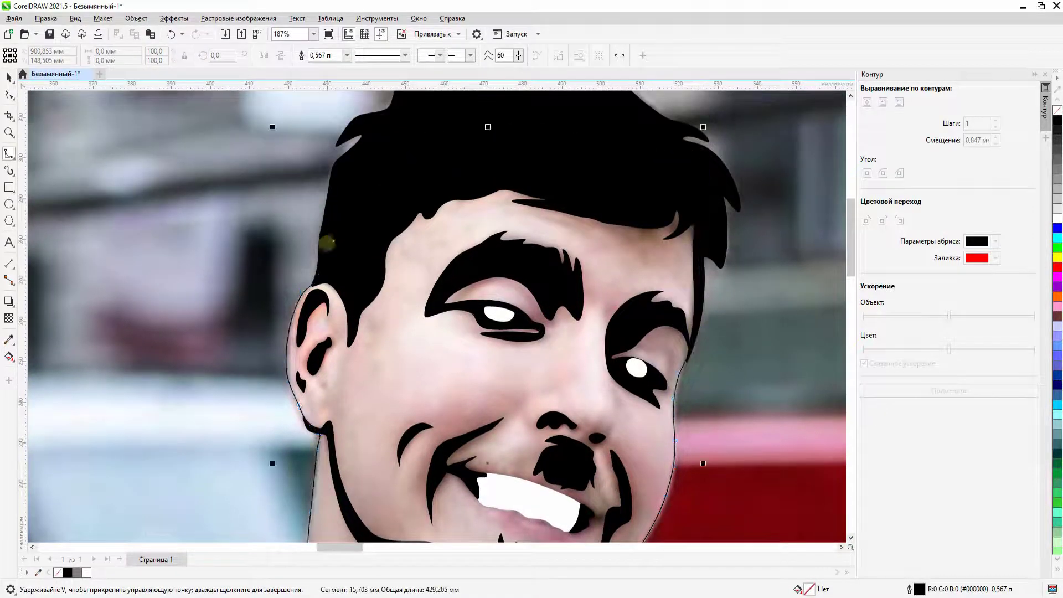
scroll(422, 178, down, 3)
click(1058, 178)
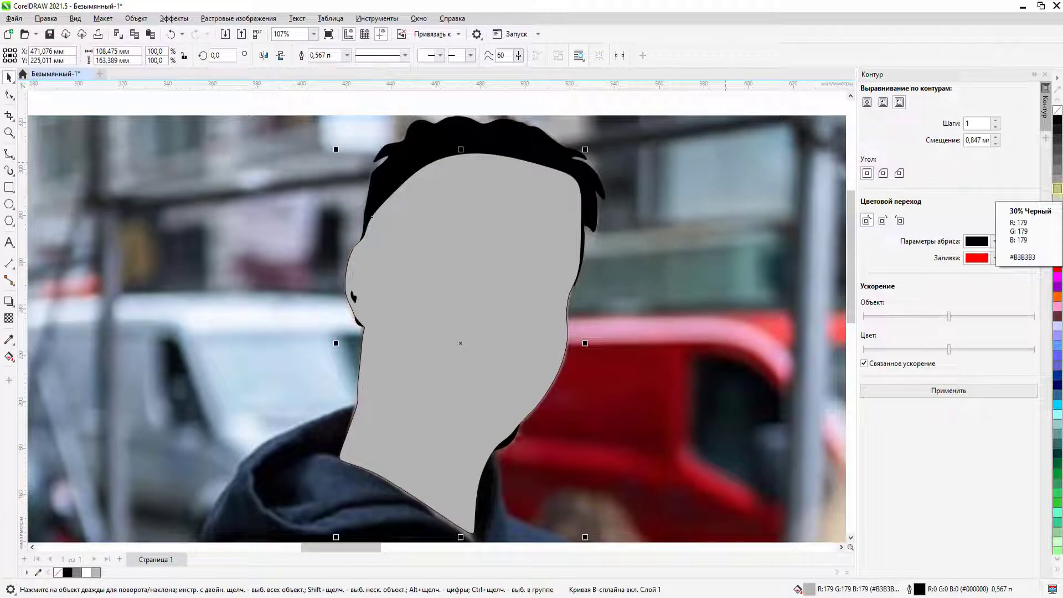
Send the grey skin behind the features and move the whole portrait right of the photo.
key(ctrl+Page_Down)
scroll(466, 227, down, 5)
key(ctrl+a)
drag(465, 277, 587, 277)
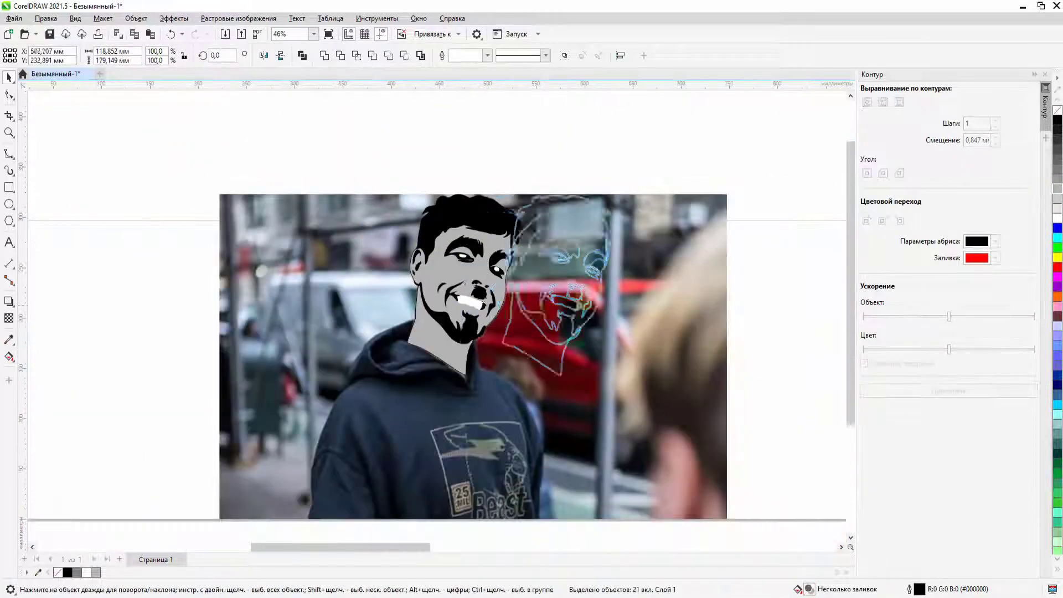
key(Escape)
scroll(599, 223, up, 5)
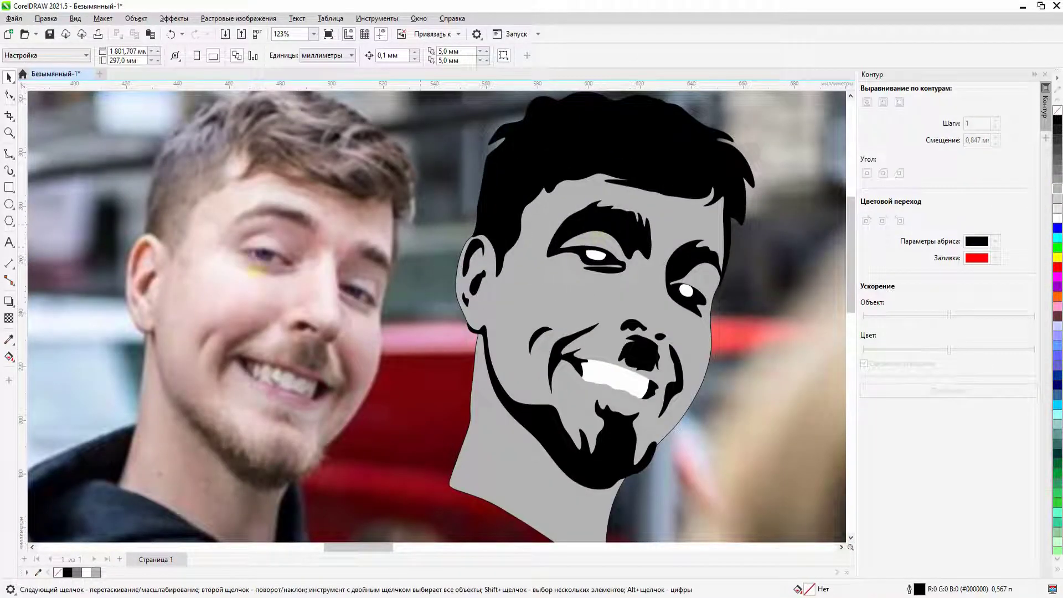
Apply the photo's hair colour to the hair with the Eyedropper and bring up its fill settings.
click(9, 339)
click(357, 172)
click(587, 157)
scroll(586, 159, down, 3)
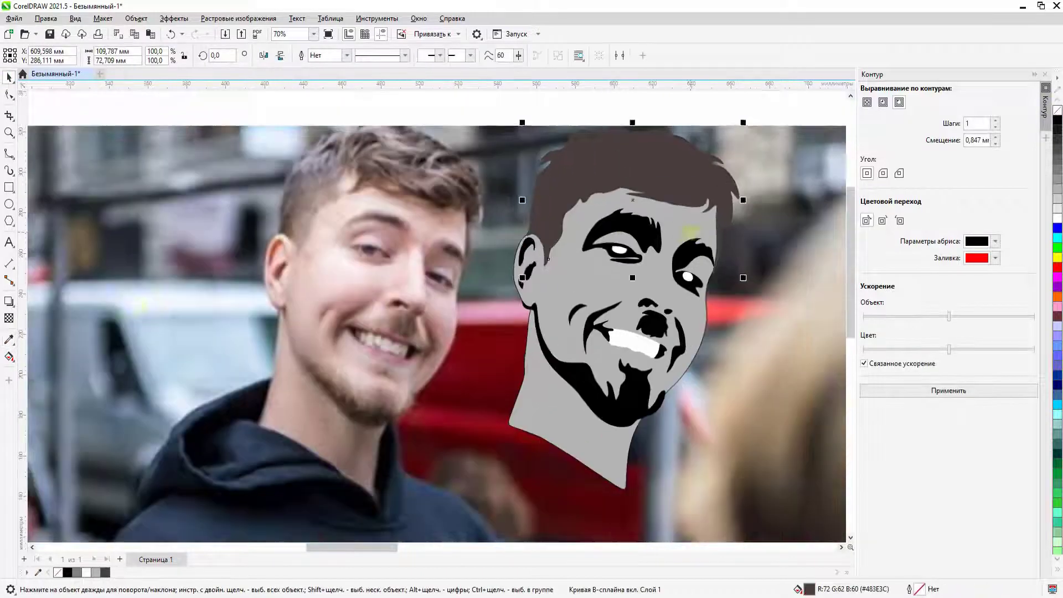
double_click(809, 589)
drag(387, 109, 867, 101)
Set the hair fill to a brown sampled from the real hair in the photo.
drag(897, 289, 923, 305)
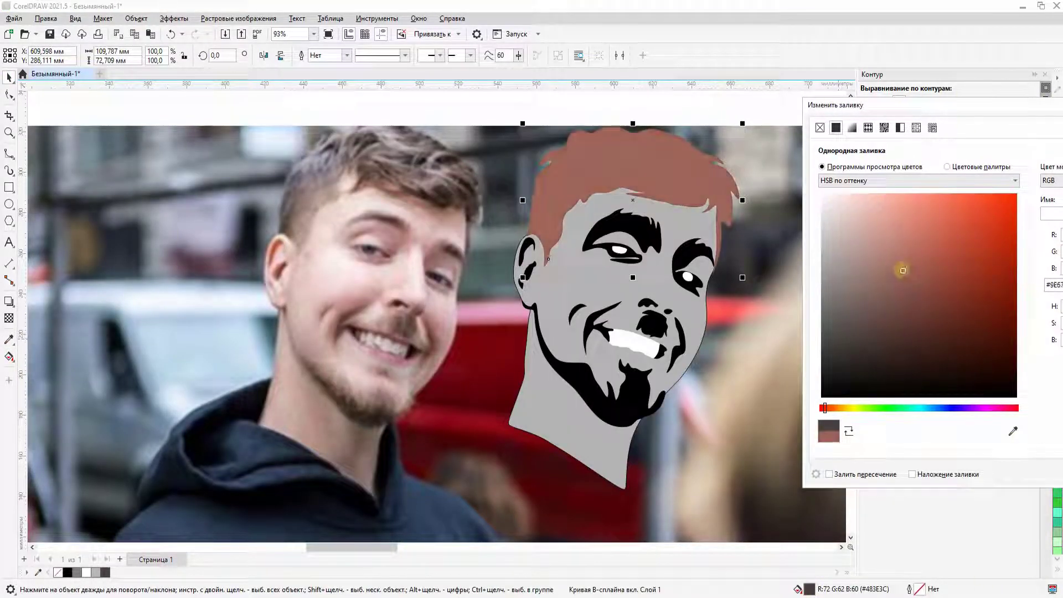
click(1013, 431)
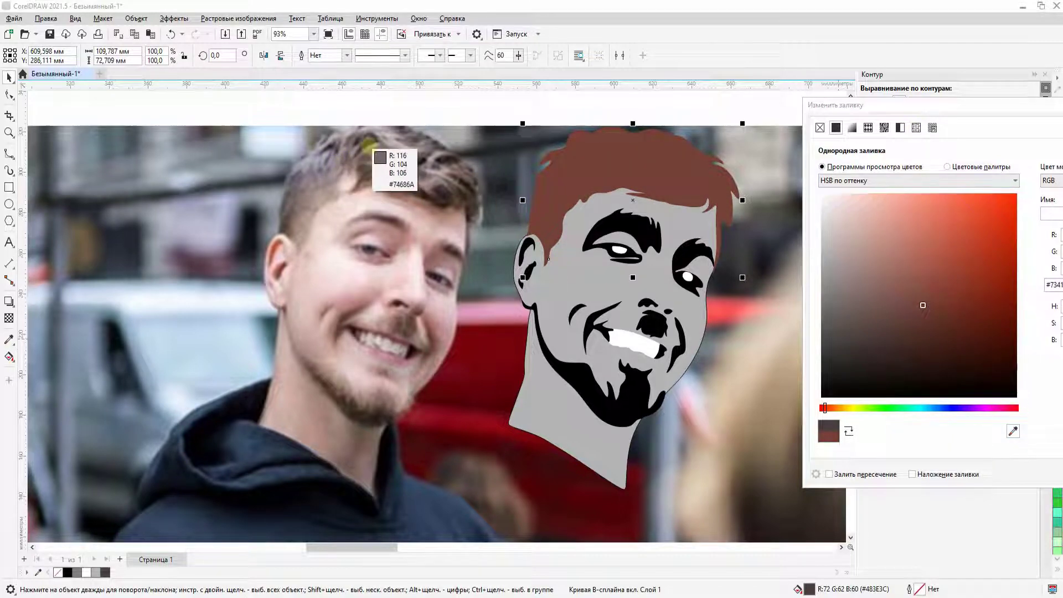
click(412, 157)
click(967, 452)
Copy the hair colour onto the eyebrows and the beard.
click(637, 233)
key(Delete)
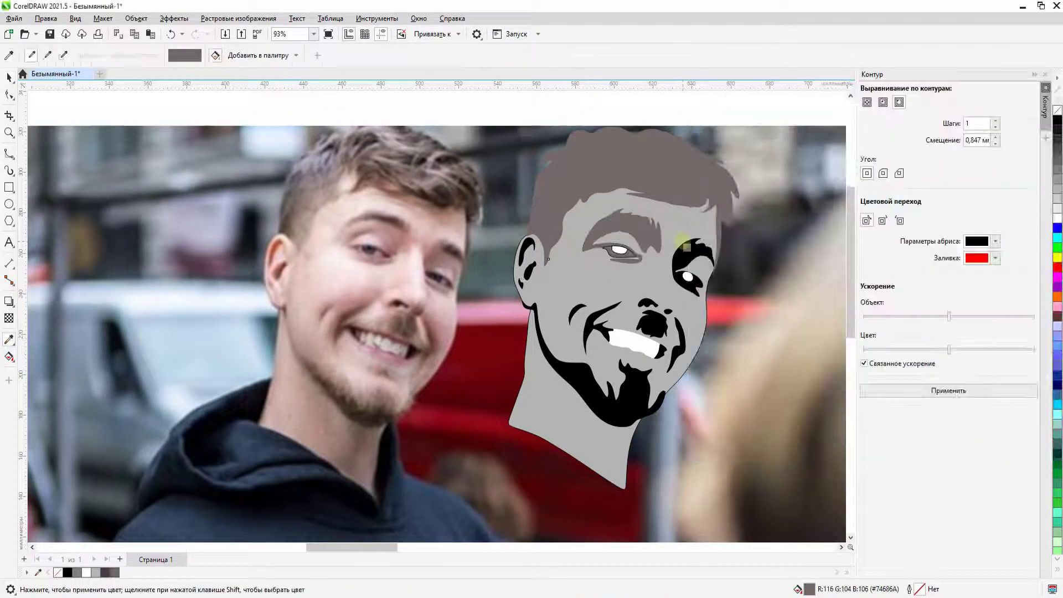
click(626, 252)
key(i)
click(651, 169)
click(636, 396)
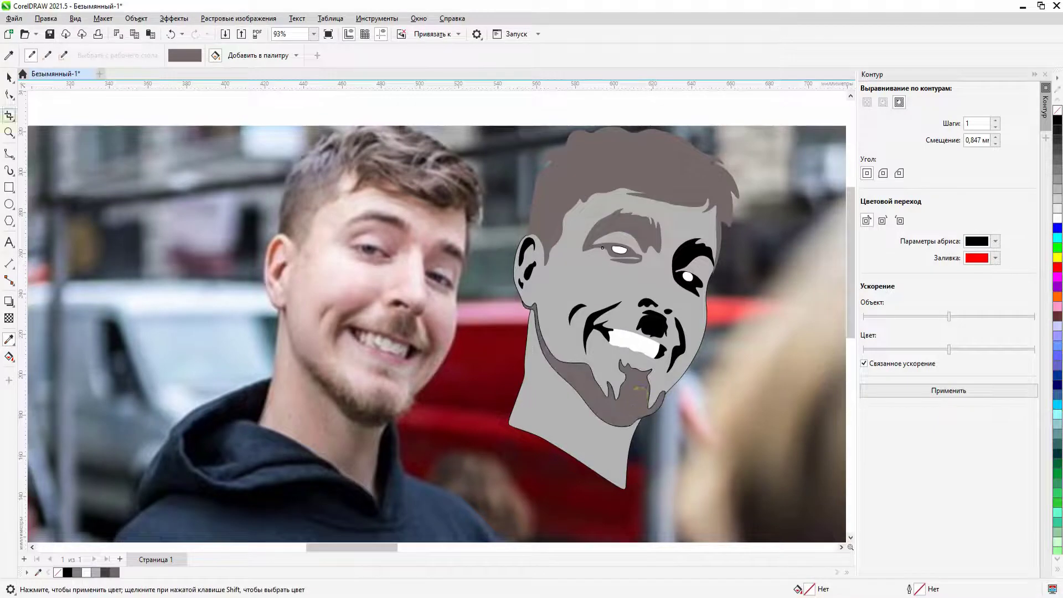
key(space)
key(Escape)
scroll(554, 332, down, 1)
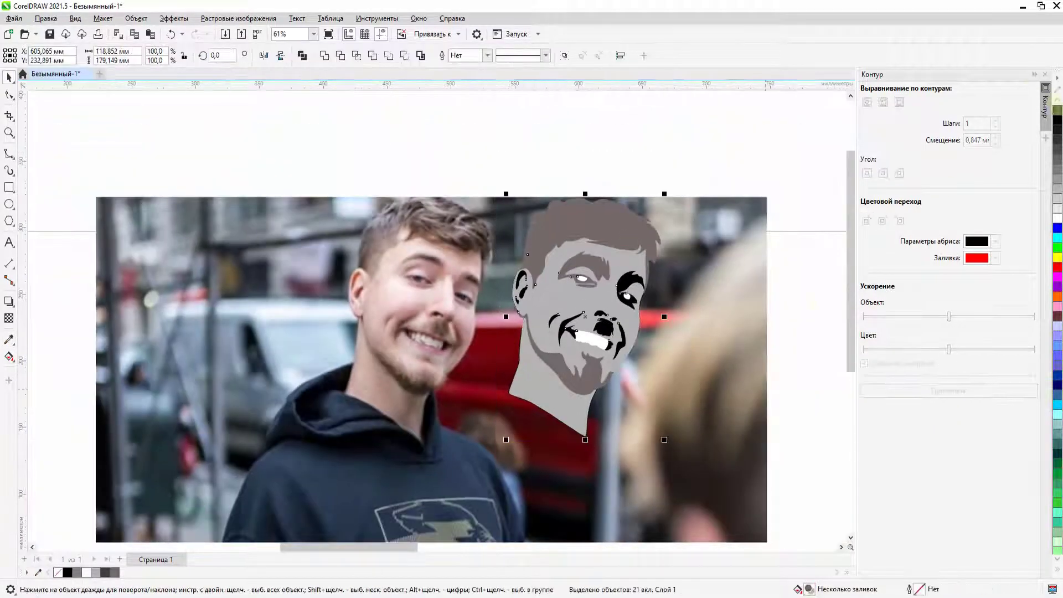
scroll(554, 333, up, 2)
Apply the orange-brown to the ear hollows, hair, beard and nose, then select the cheek curve.
key(i)
scroll(554, 283, down, 1)
scroll(498, 288, up, 1)
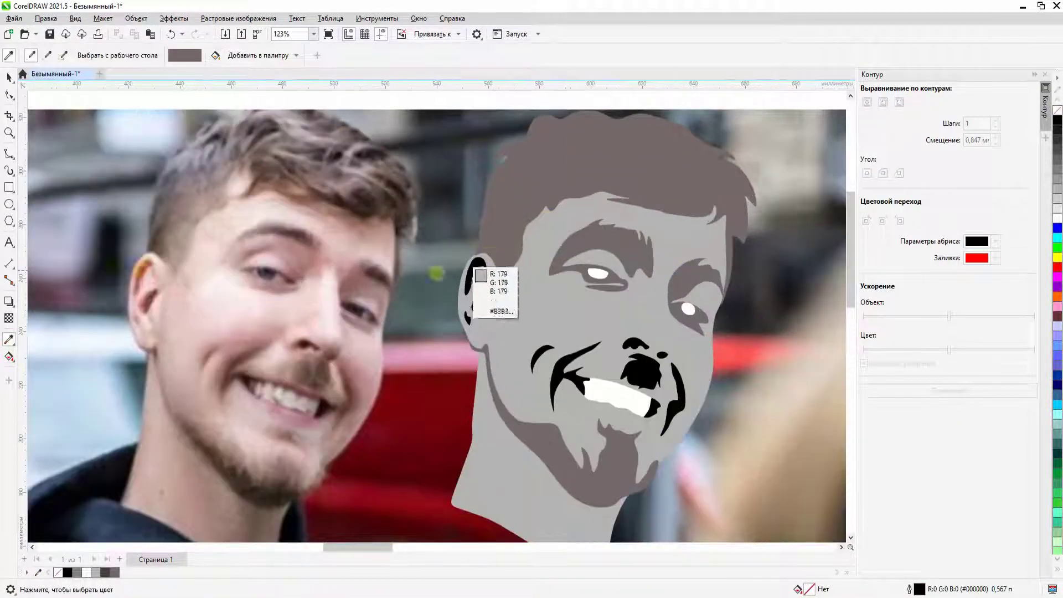
click(461, 301)
scroll(471, 296, down, 2)
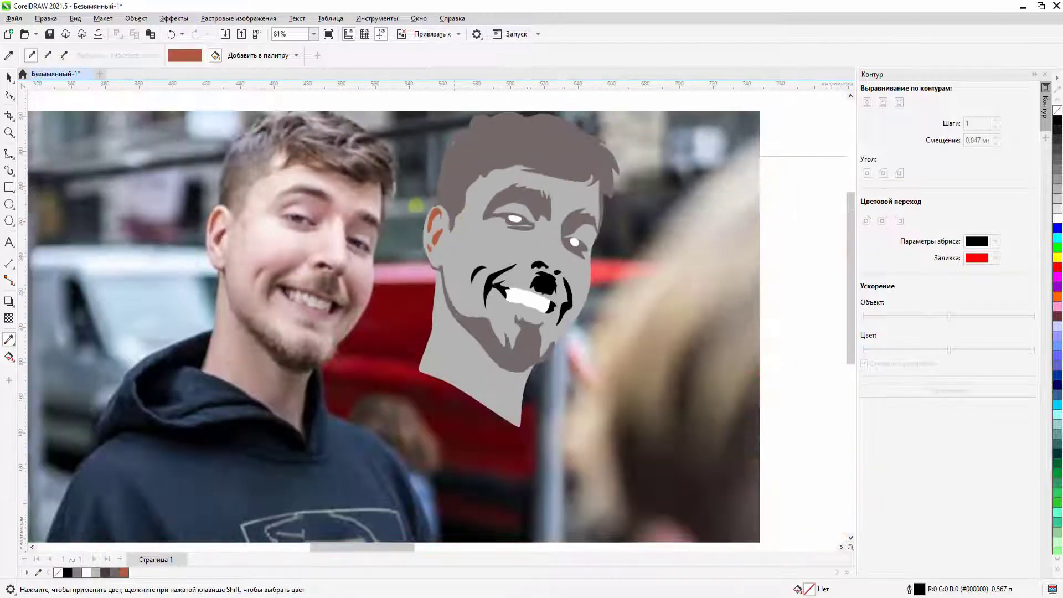
scroll(481, 293, up, 1)
scroll(487, 293, down, 2)
click(573, 238)
scroll(610, 344, up, 1)
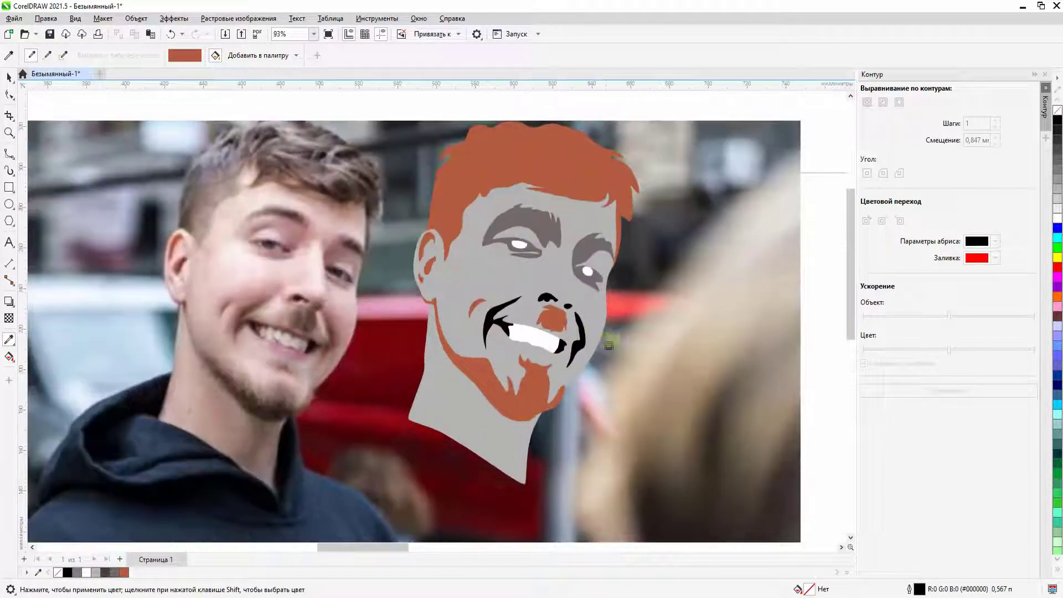
key(space)
click(478, 309)
Fill the cheek curve with brown via Edit Fill.
key(shift+F11)
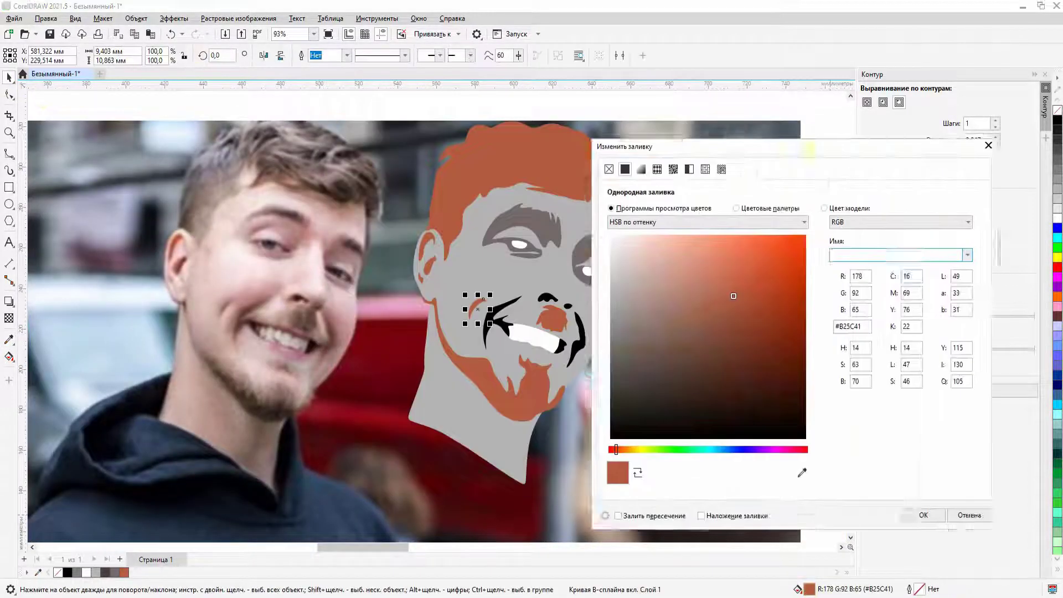
drag(665, 136, 759, 149)
click(781, 330)
click(1015, 522)
Paint the eyebrows orange-brown and both mouth strokes dark maroon sampled from the photo.
click(9, 340)
click(585, 244)
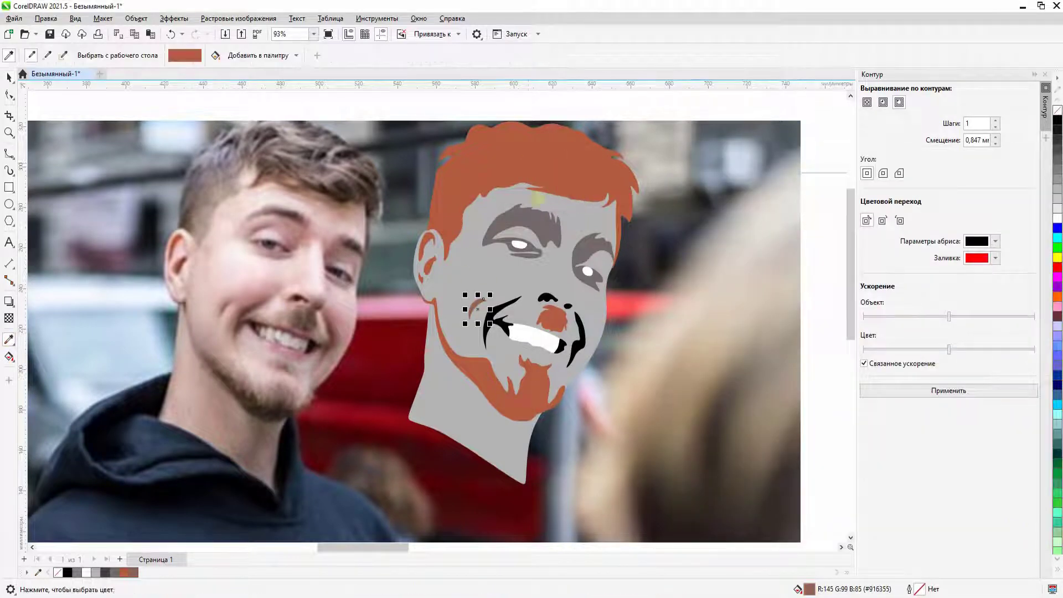
scroll(534, 360, down, 1)
scroll(556, 276, up, 3)
click(266, 313)
scroll(499, 321, up, 2)
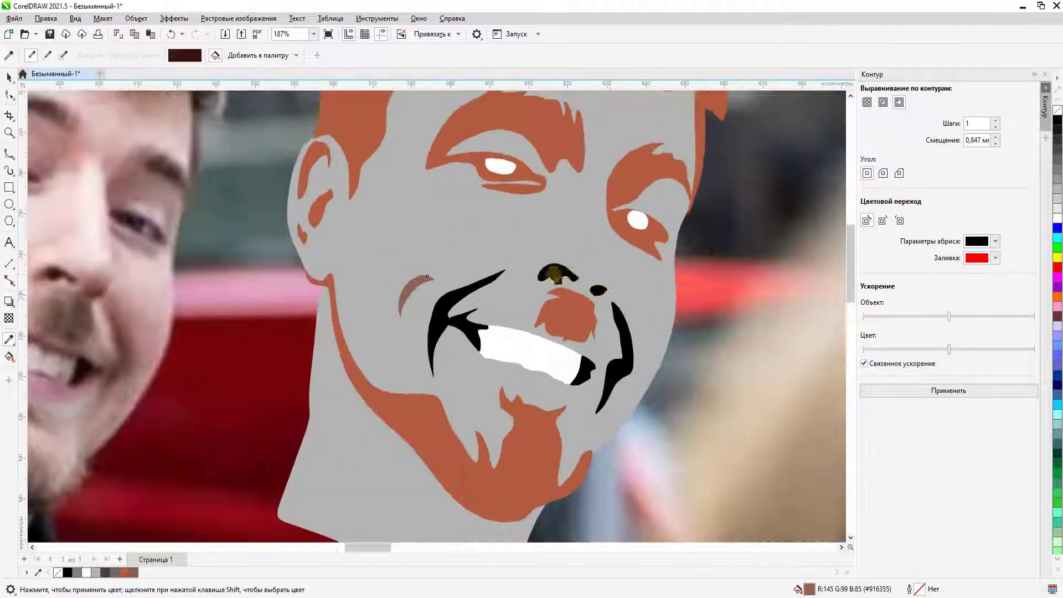
scroll(498, 321, down, 3)
scroll(499, 321, up, 2)
click(497, 333)
click(642, 343)
scroll(554, 305, down, 2)
scroll(498, 277, up, 2)
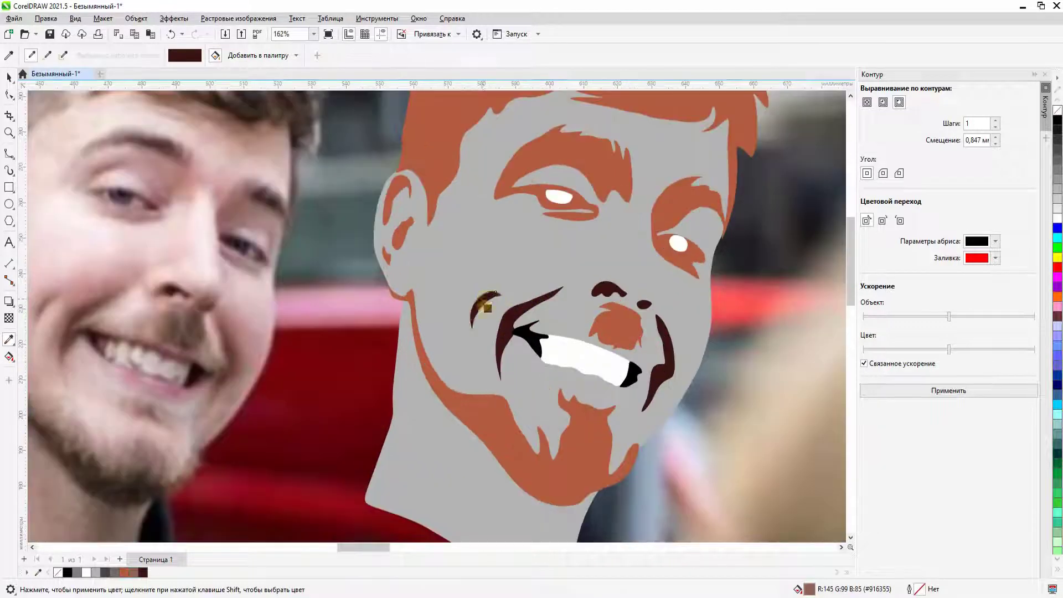
scroll(487, 249, down, 3)
Select the hair and start darkening its brown in Edit Fill.
key(space)
scroll(484, 246, up, 2)
scroll(484, 246, down, 2)
click(483, 246)
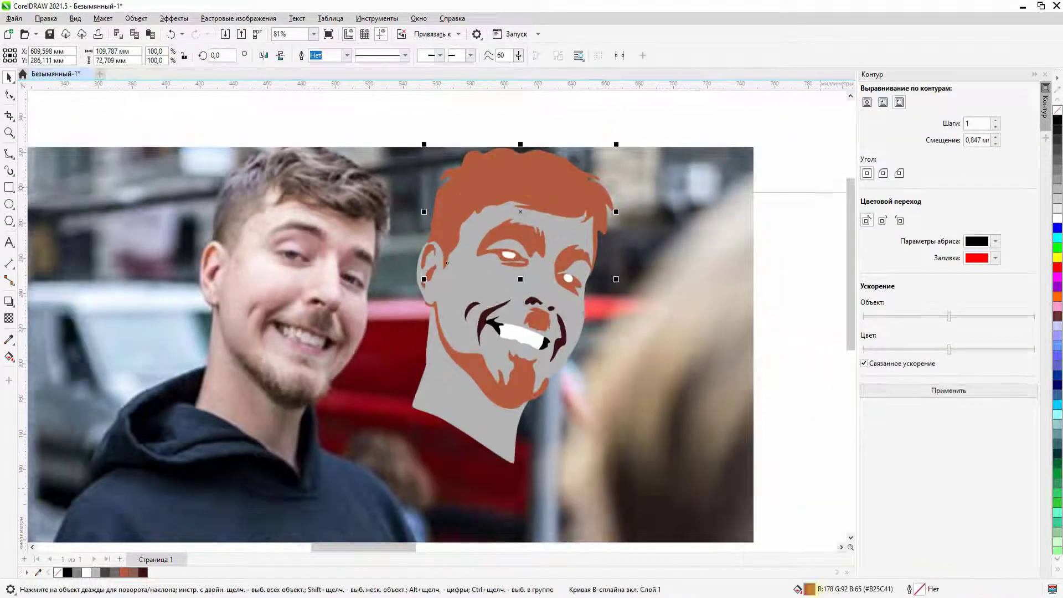
key(shift+F11)
drag(855, 296, 853, 315)
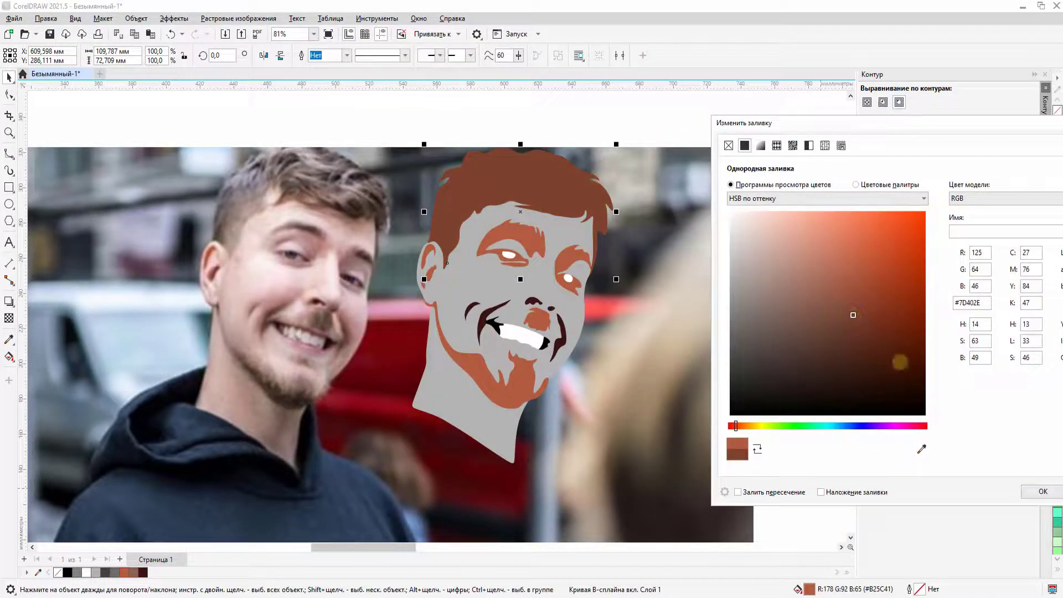
Give the hair a rotated fountain fill with node colour #966060.
click(761, 145)
click(799, 350)
click(809, 435)
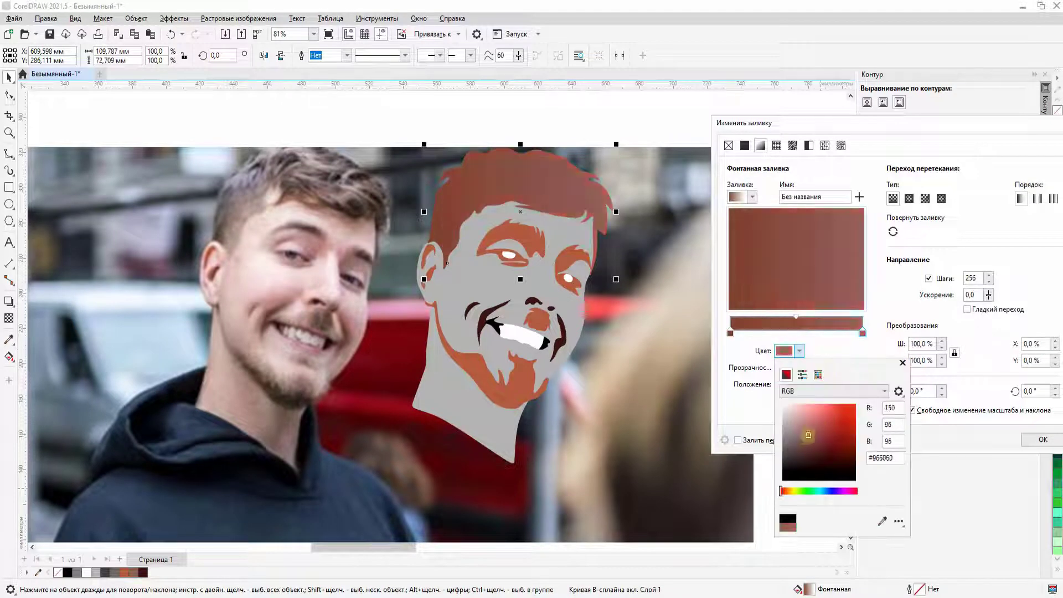
drag(790, 256, 784, 268)
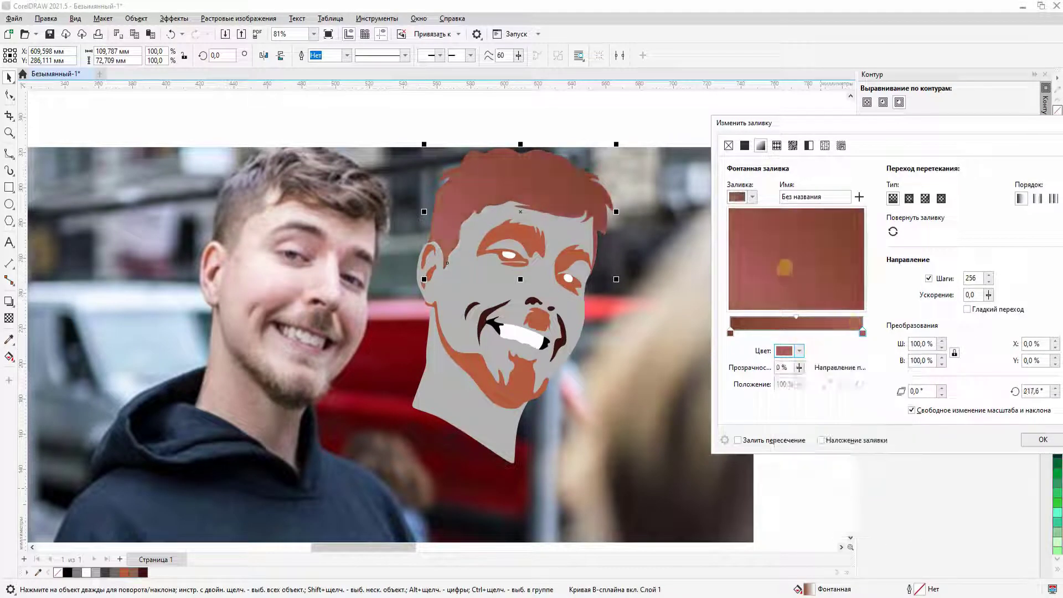
click(1042, 439)
Sample the hair's reddish-brown colour with the Eyedropper.
key(i)
scroll(550, 210, up, 1)
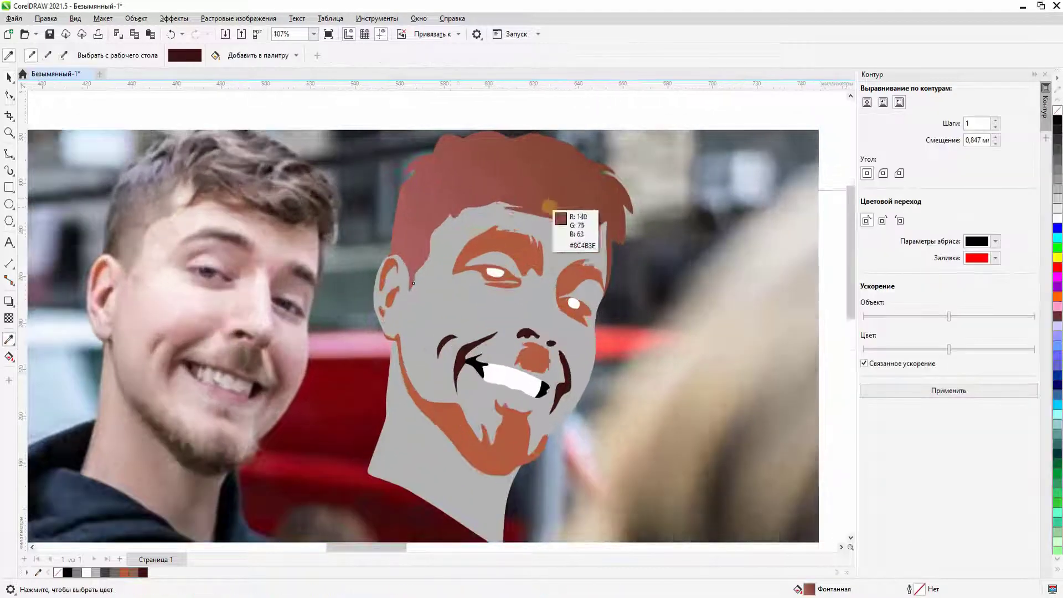
click(548, 206)
scroll(531, 238, down, 1)
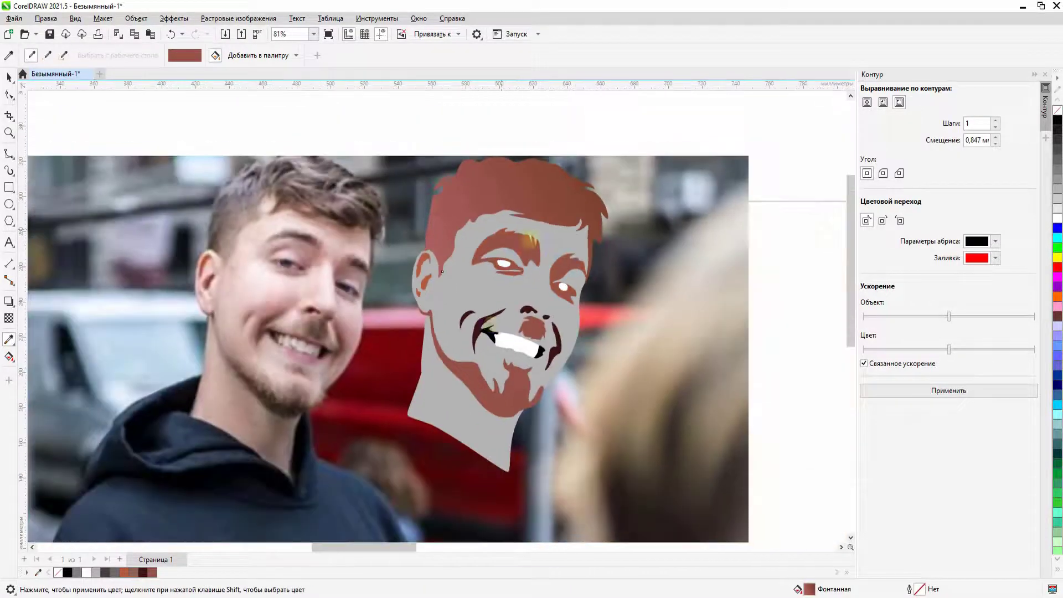
scroll(442, 271, up, 1)
scroll(435, 259, up, 1)
Make the small curve by the mouth half transparent.
click(460, 310)
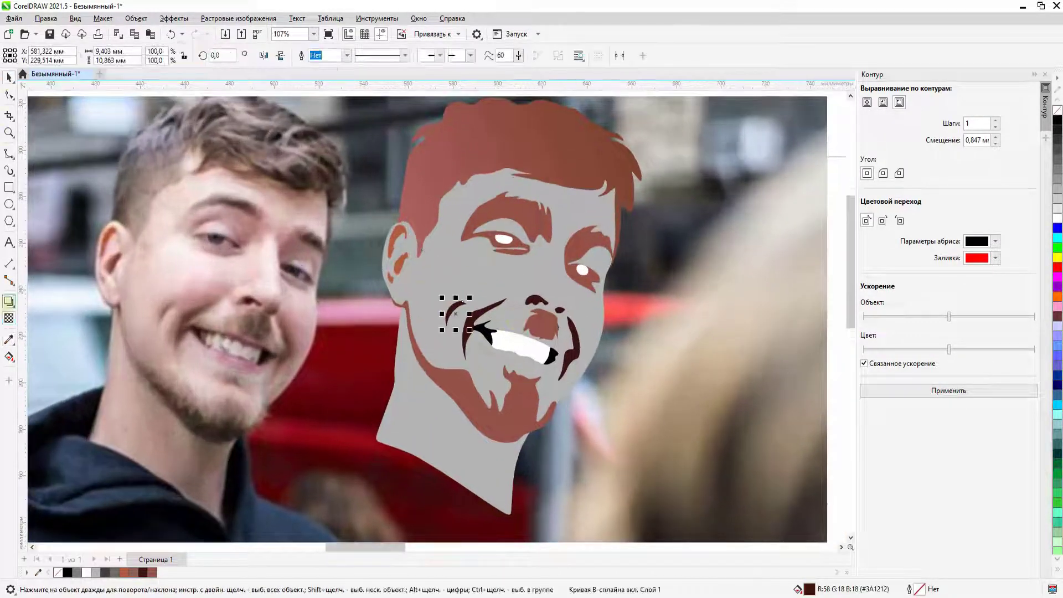
click(9, 317)
click(26, 55)
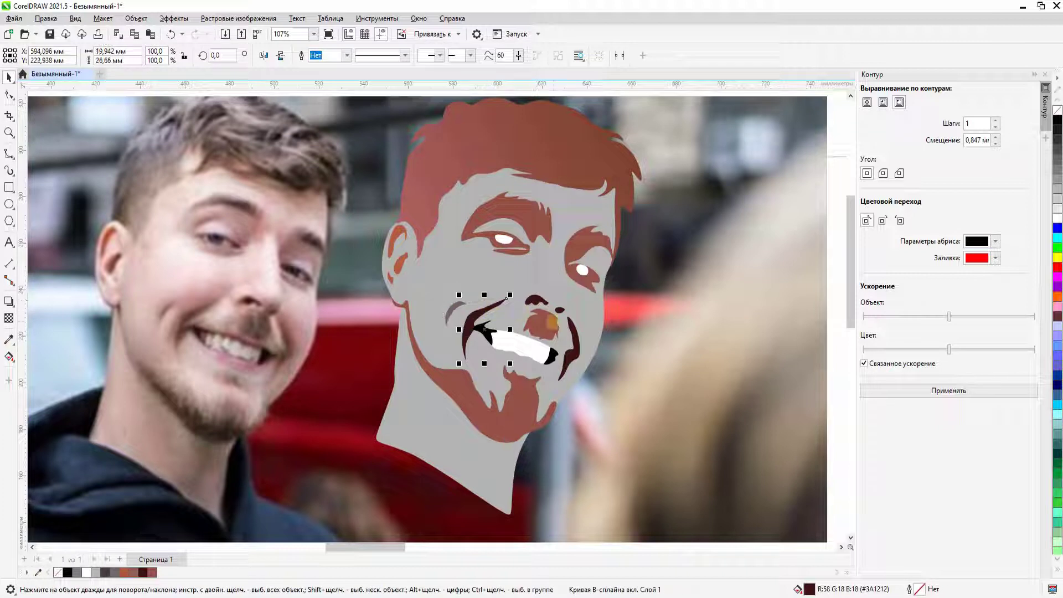
Make the shading between mouth and nose partly transparent, then select the grey face.
click(507, 300)
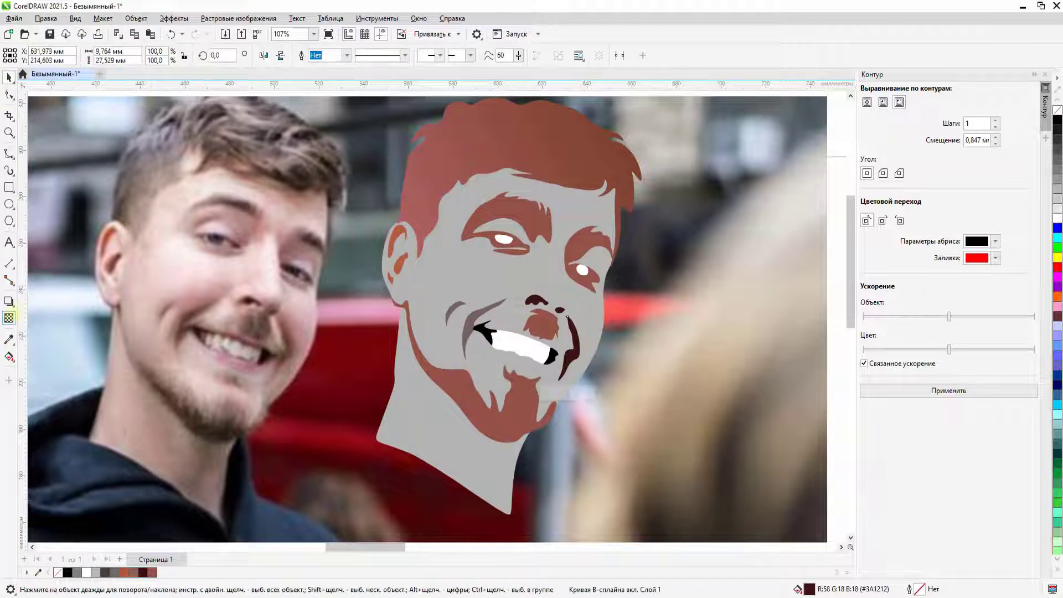
click(576, 343)
click(535, 298)
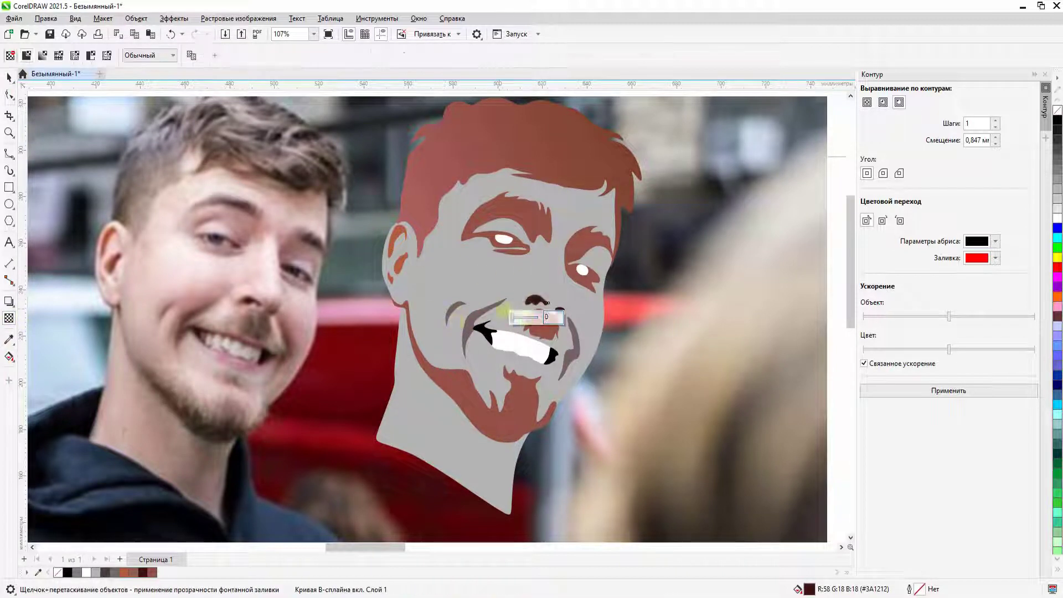
key(space)
key(Escape)
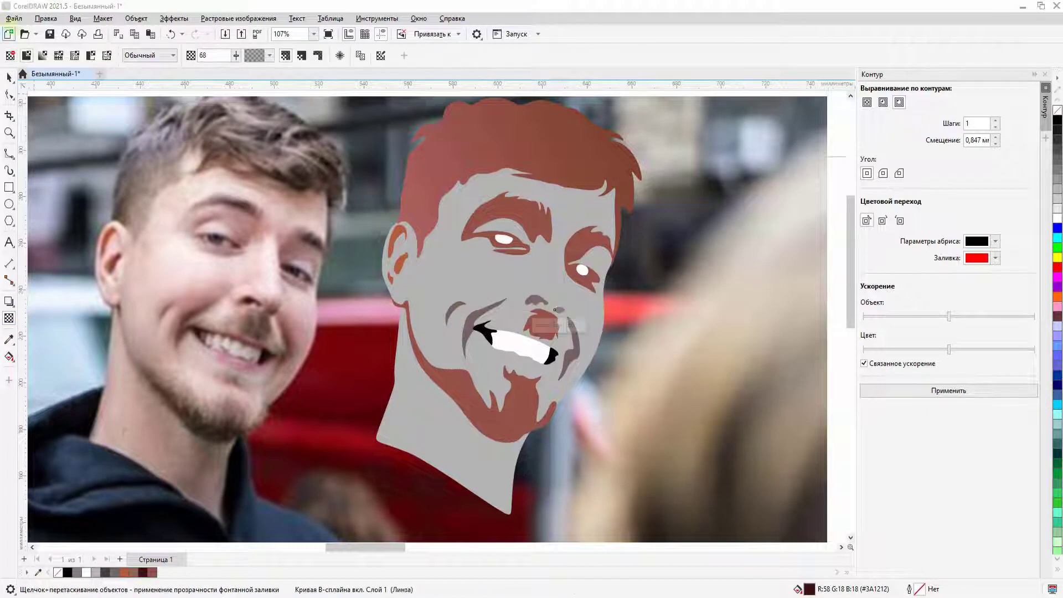
click(536, 348)
Switch the face to a fountain fill with one end sampled as pink skin tone.
key(shift+F11)
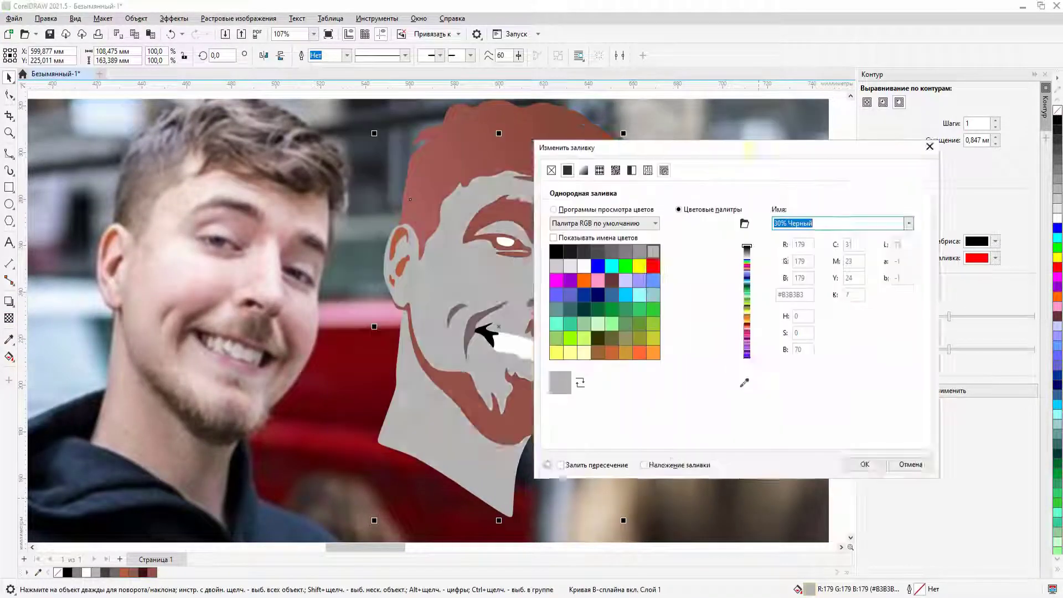
click(718, 167)
click(757, 373)
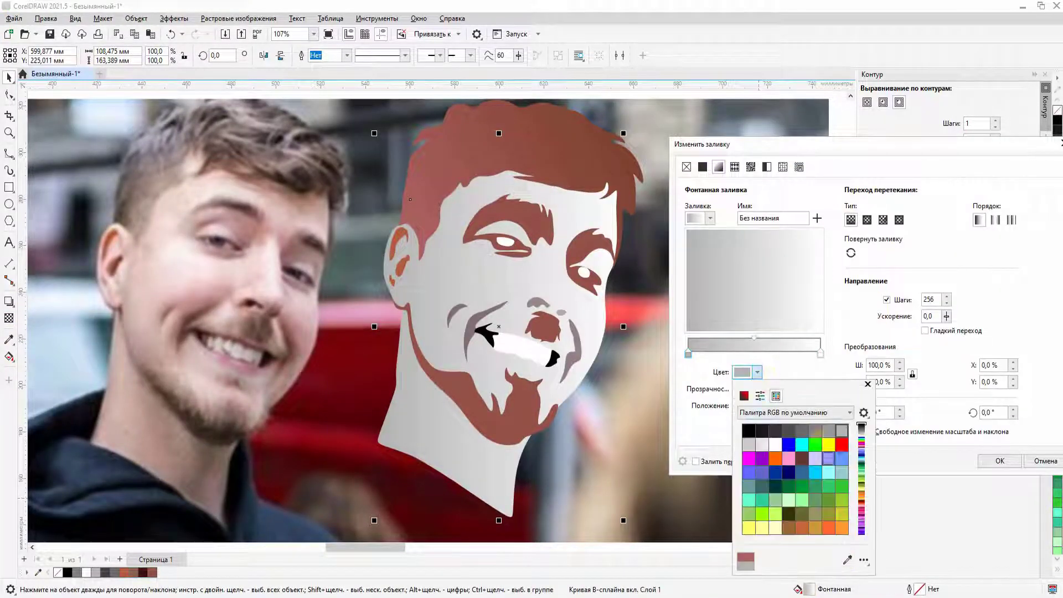
click(155, 344)
click(820, 354)
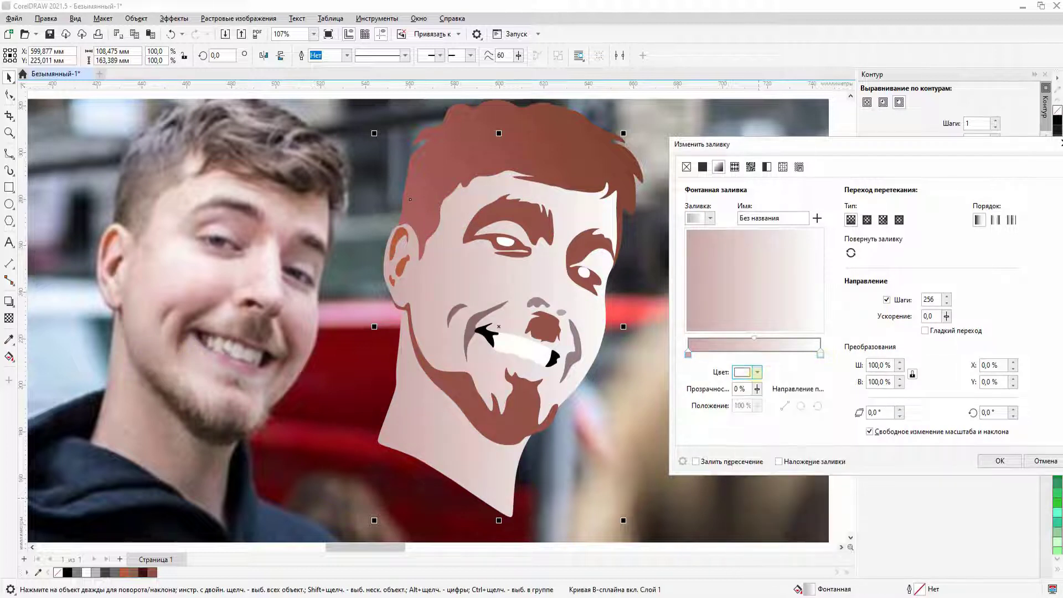
click(757, 372)
click(840, 543)
Tune the other gradient end to a light pink and confirm the face fill.
click(291, 291)
click(689, 353)
click(757, 372)
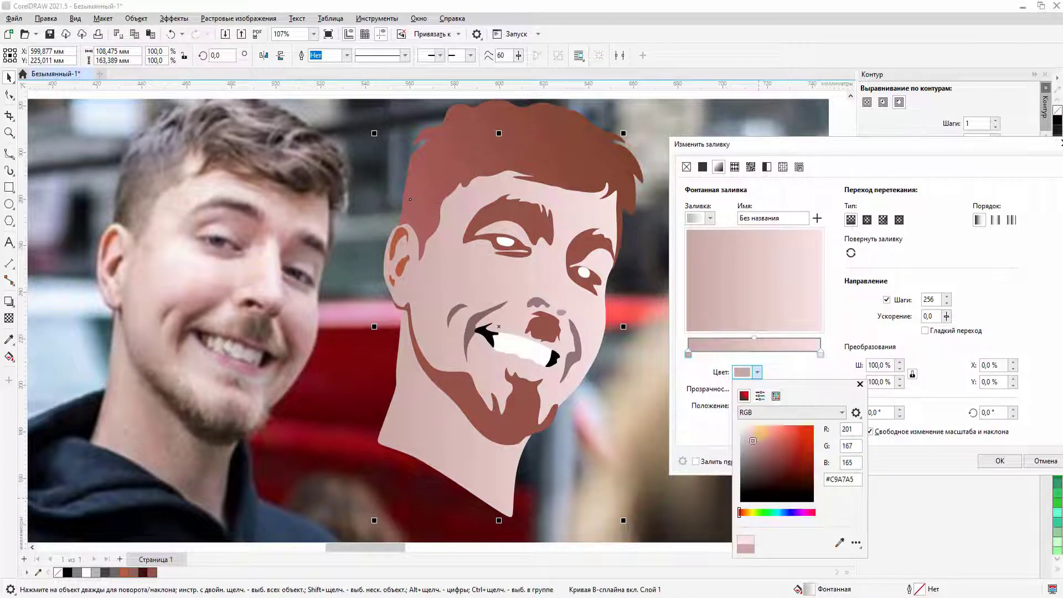
click(759, 445)
click(774, 434)
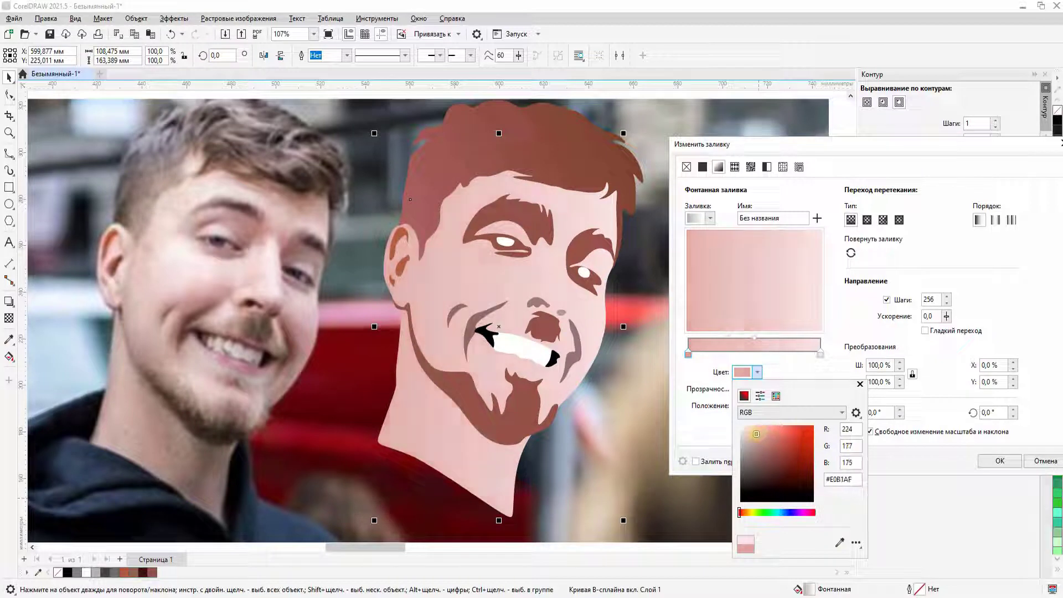
click(748, 513)
click(821, 354)
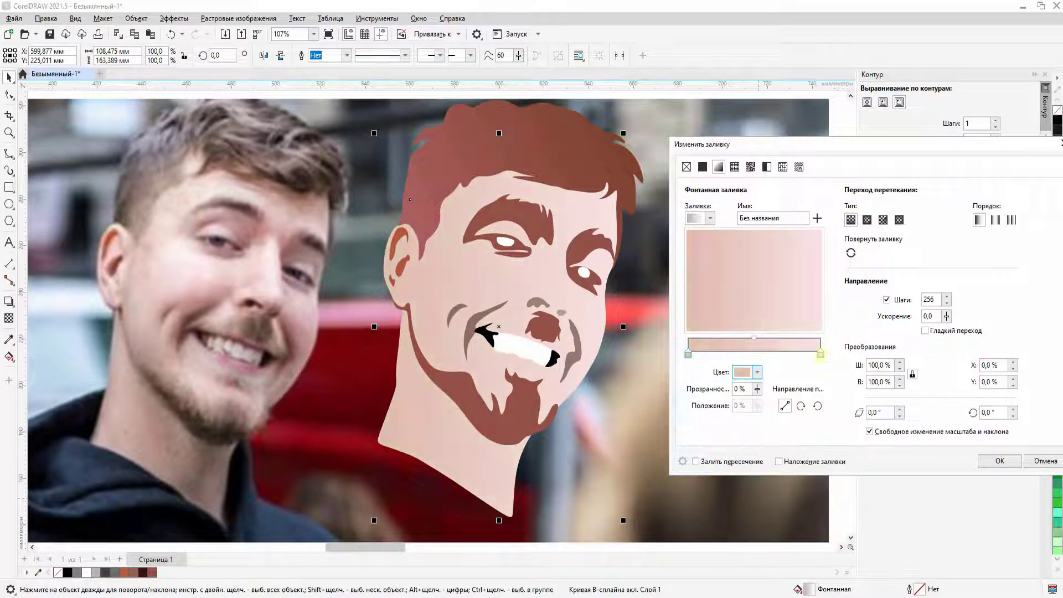
click(757, 373)
click(752, 428)
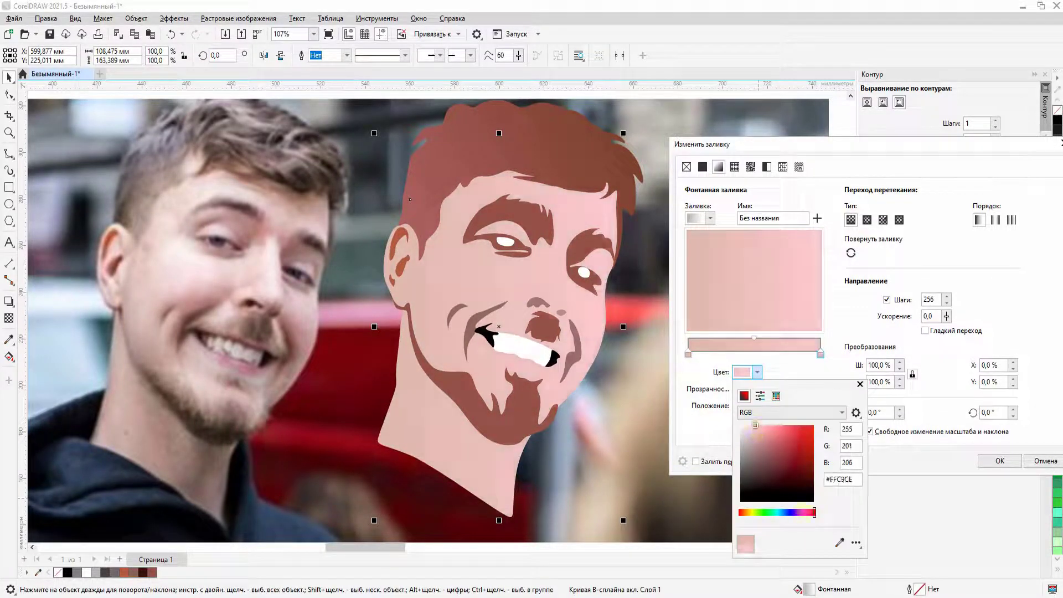
drag(814, 512, 740, 512)
click(757, 373)
key(Return)
Undo the mouth transparency and delete the black mouth-corner shapes.
scroll(177, 492, up, 1)
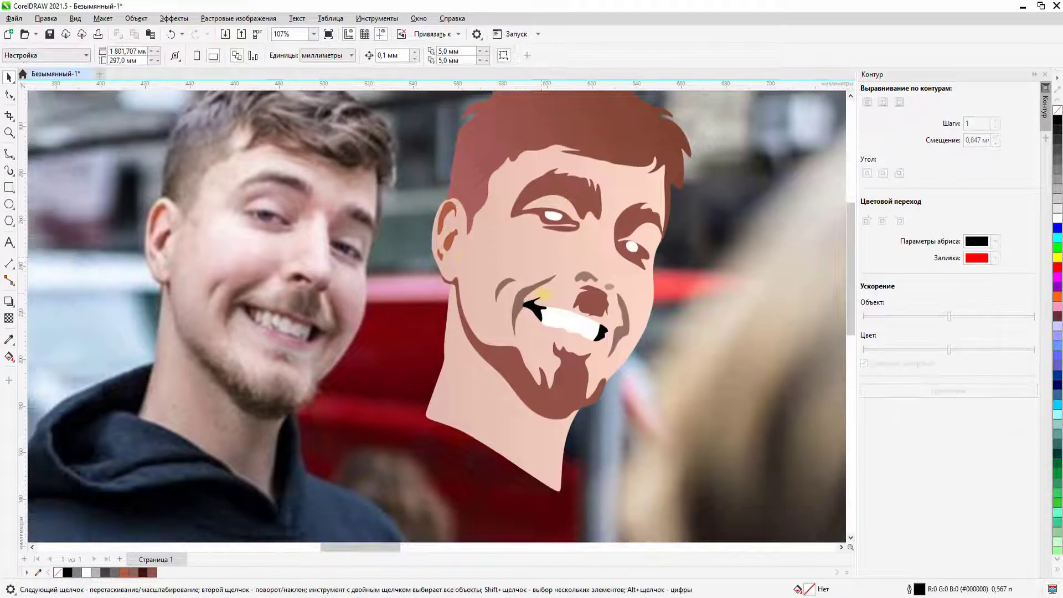
click(9, 318)
drag(494, 291, 565, 333)
key(space)
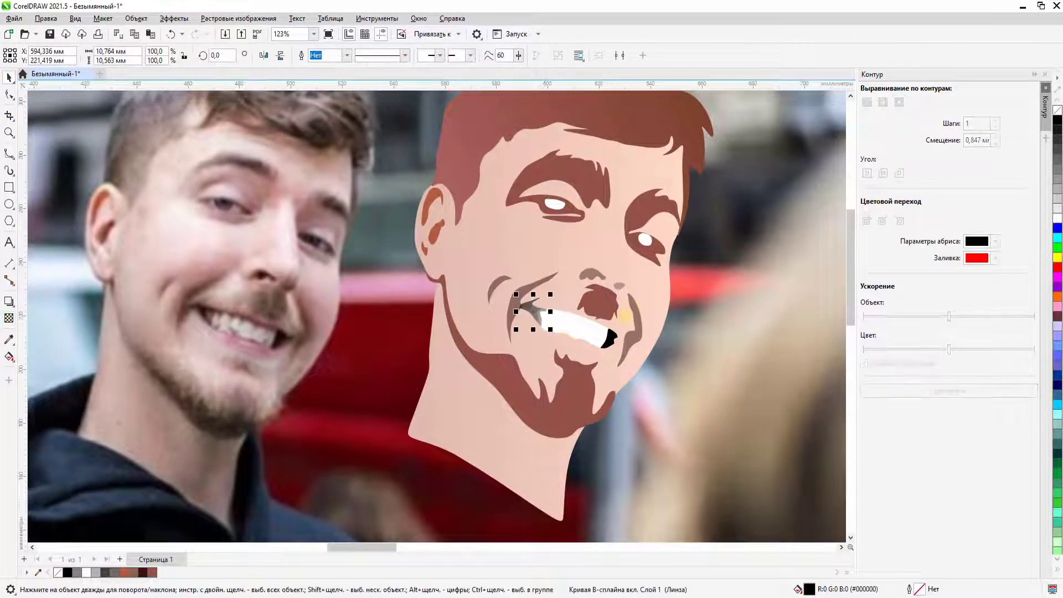
key(ctrl+z)
key(Delete)
click(612, 335)
key(Delete)
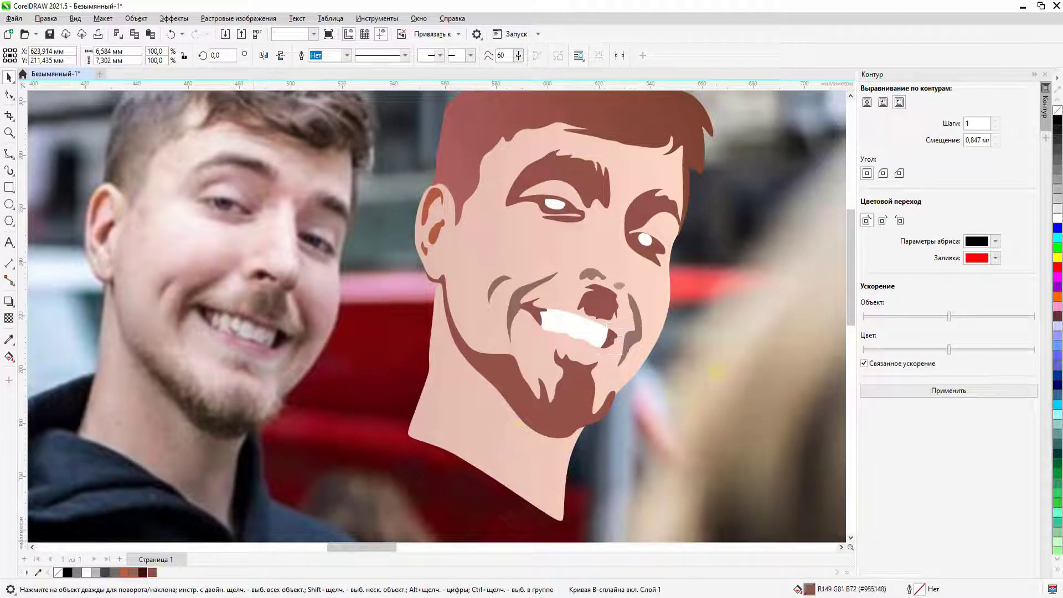
Move the whole traced face to the right of the photo.
scroll(613, 415, down, 2)
scroll(517, 267, down, 2)
click(498, 288)
scroll(499, 288, down, 1)
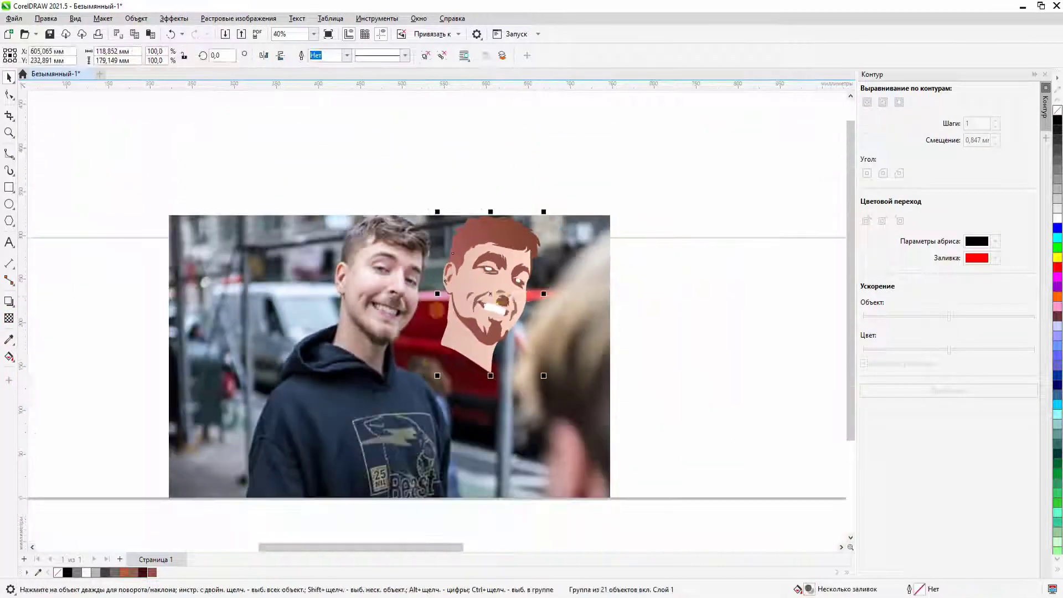
drag(499, 288, 700, 299)
key(Escape)
scroll(702, 302, up, 1)
scroll(702, 302, up, 1)
scroll(622, 231, up, 1)
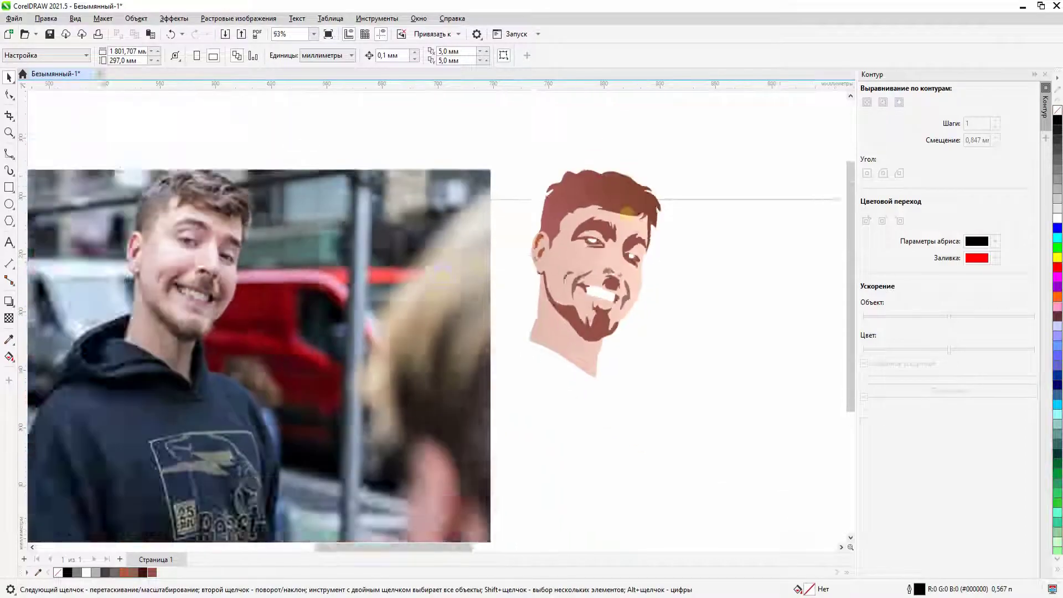
scroll(622, 205, up, 1)
scroll(630, 214, down, 1)
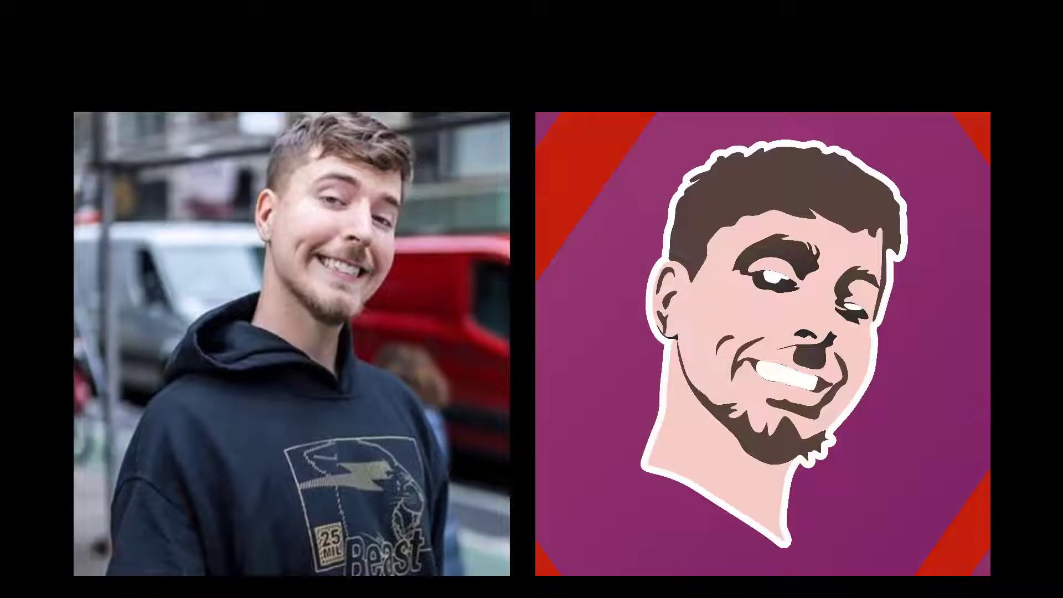